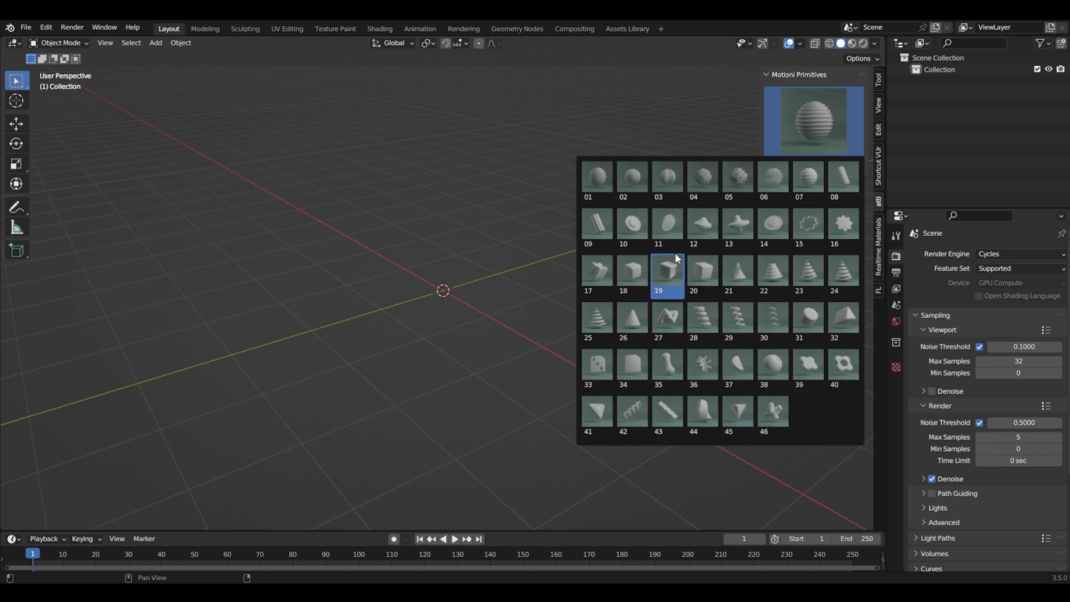
Step: Add the triangular Motioni primitive 41 to the scene and freely rotate it with a trackball rotation
left_click(579, 424)
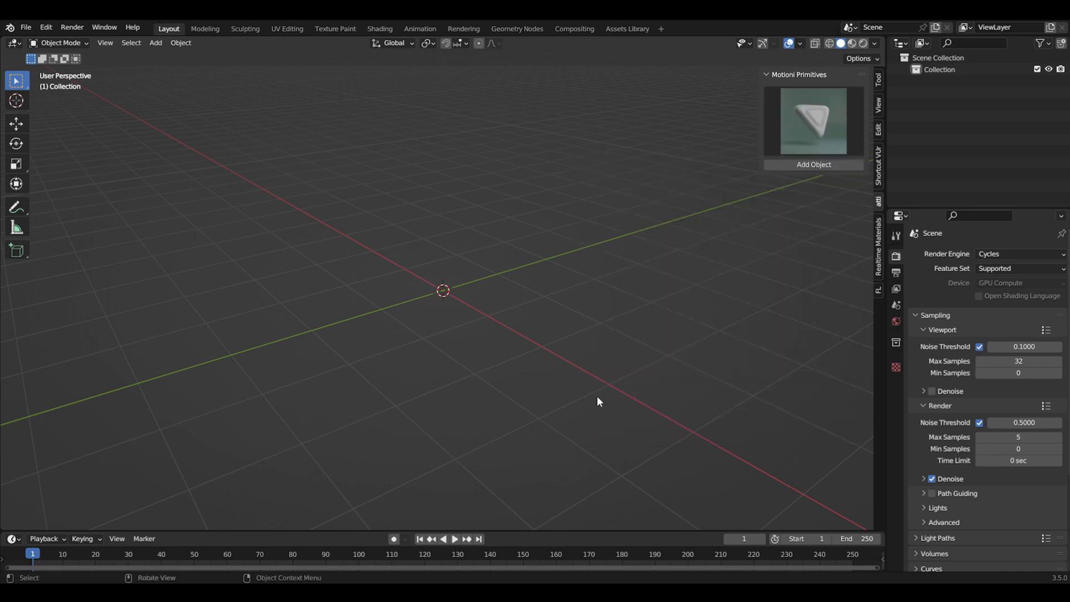
left_click(800, 163)
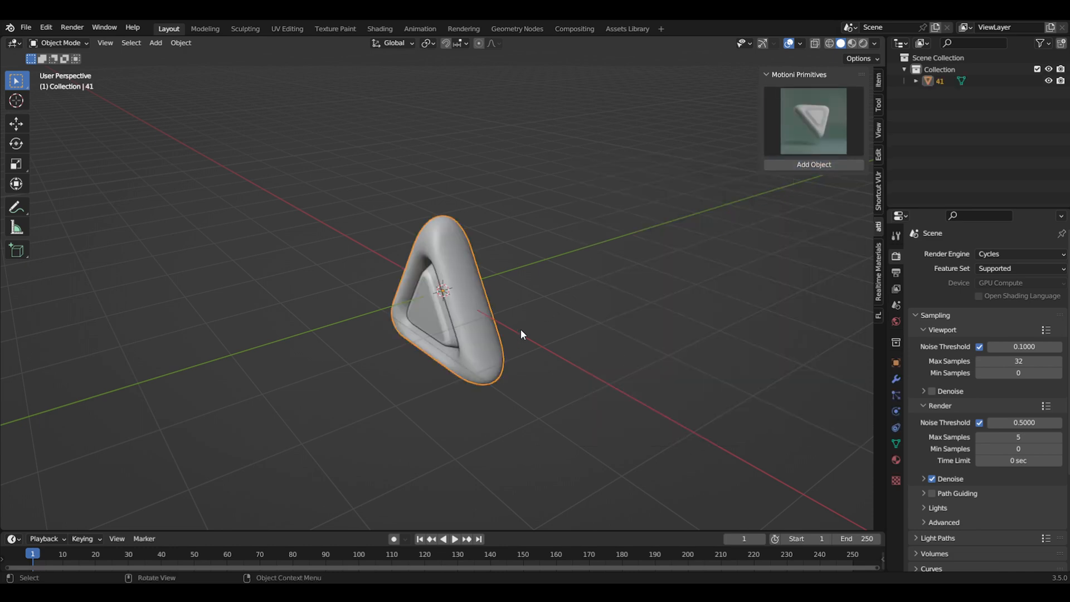
middle_click_drag(520, 330, 550, 316)
key("r")
key("r")
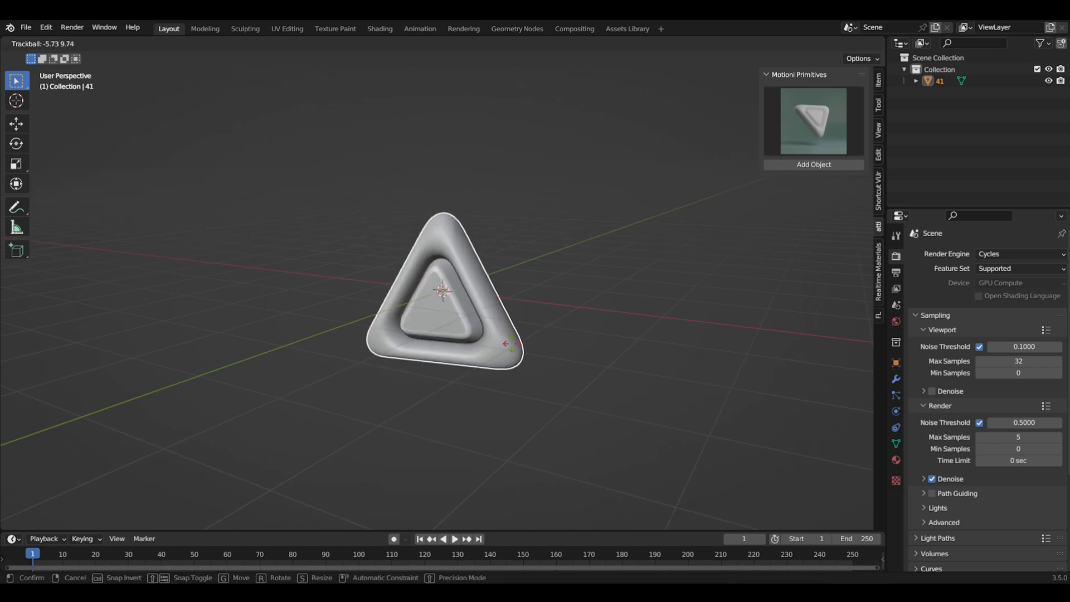
left_click(549, 326)
Step: Select the triangle object and switch to the Shading workspace
scroll(573, 329, "up", 4)
mouse_move(573, 329)
middle_mouse_down()
mouse_move(529, 305)
mouse_move(487, 304)
mouse_move(526, 286)
mouse_move(516, 280)
mouse_move(653, 303)
mouse_move(574, 321)
middle_mouse_up()
scroll(496, 333, "up", 3)
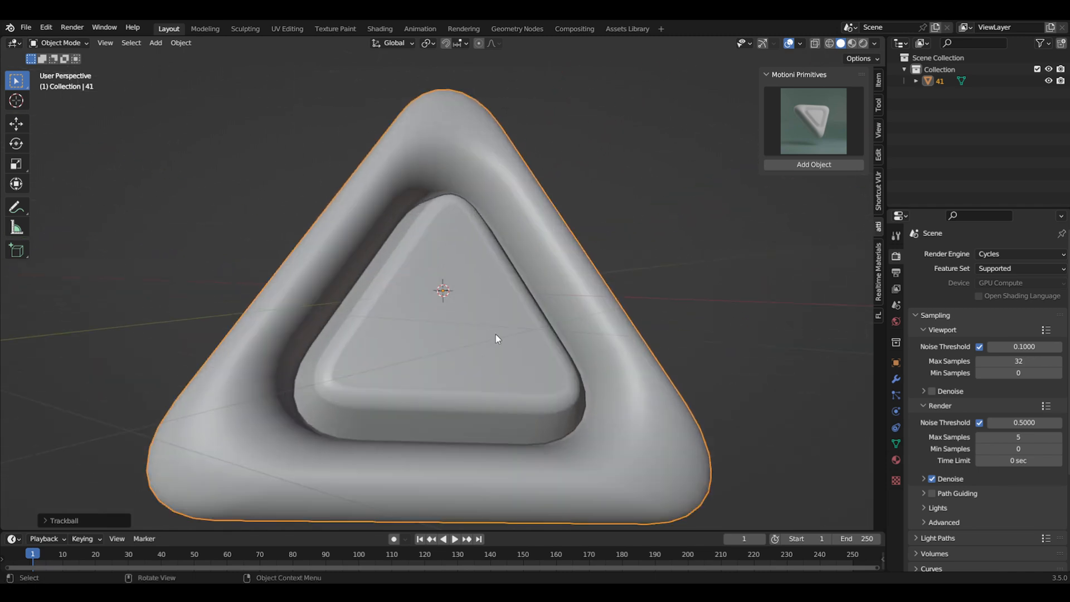
left_click(497, 187)
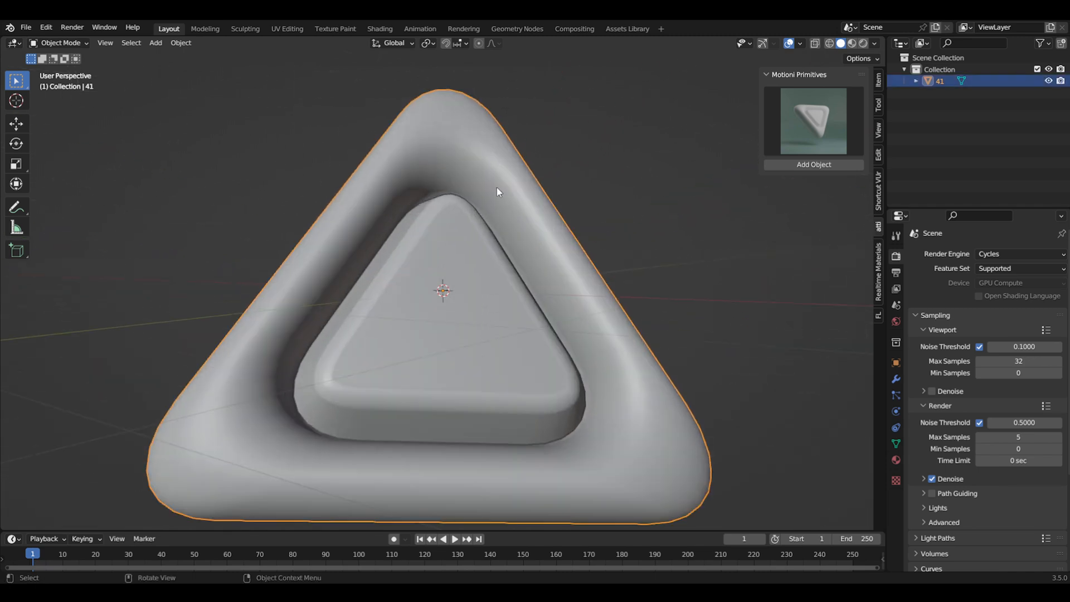
left_click(381, 27)
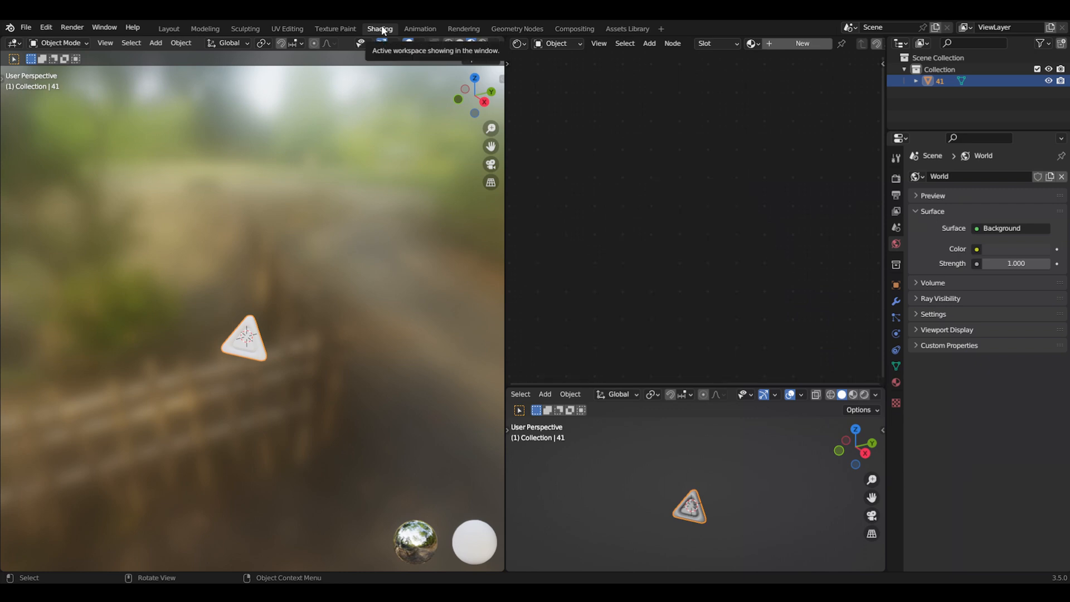
middle_click_drag(259, 411, 346, 341)
scroll(366, 417, "up", 4)
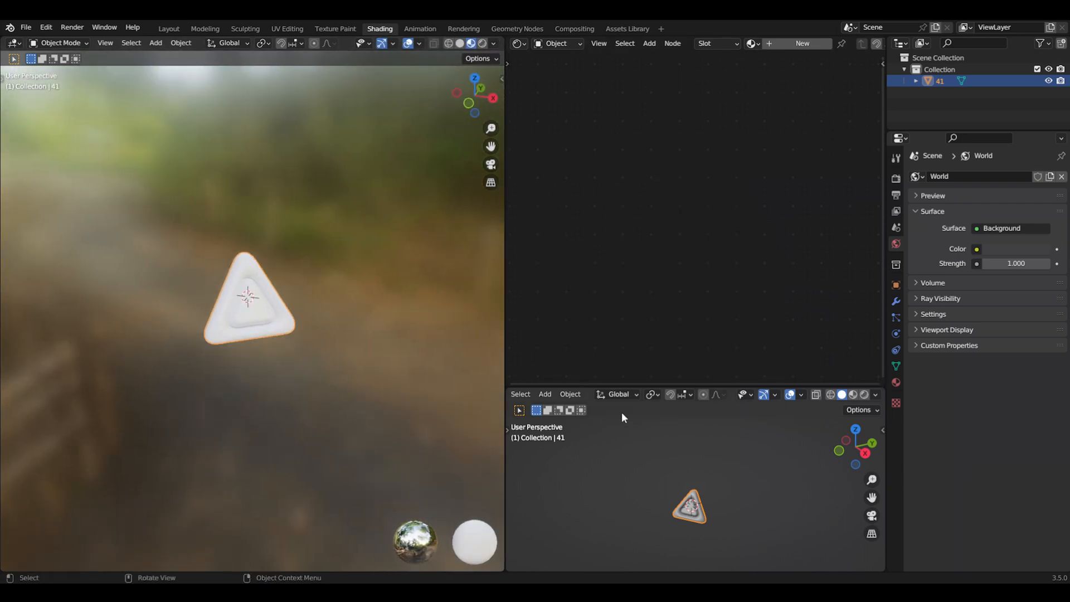
Step: Set the smaller 3D viewport beneath the node editor to Rendered shading and open the scene's render properties
left_click(865, 395)
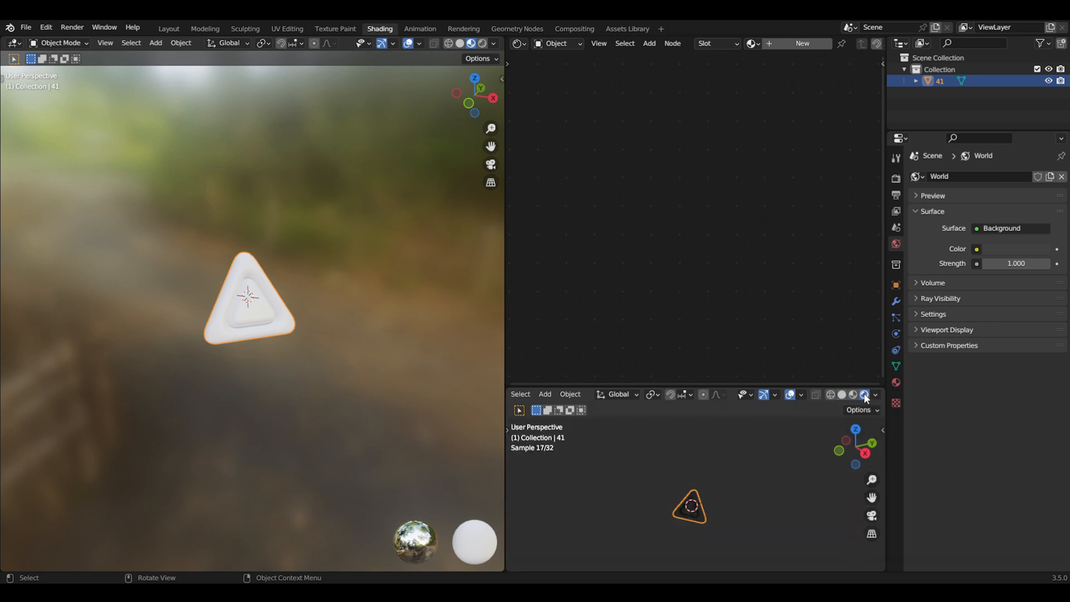
scroll(731, 487, "up", 5)
scroll(741, 469, "up", 3)
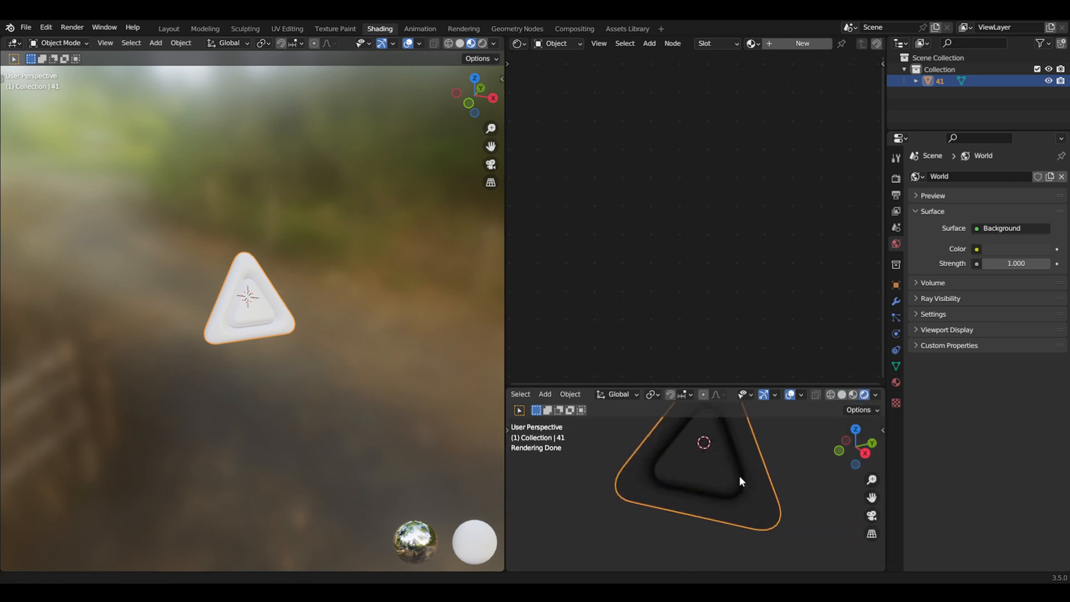
left_click(895, 179)
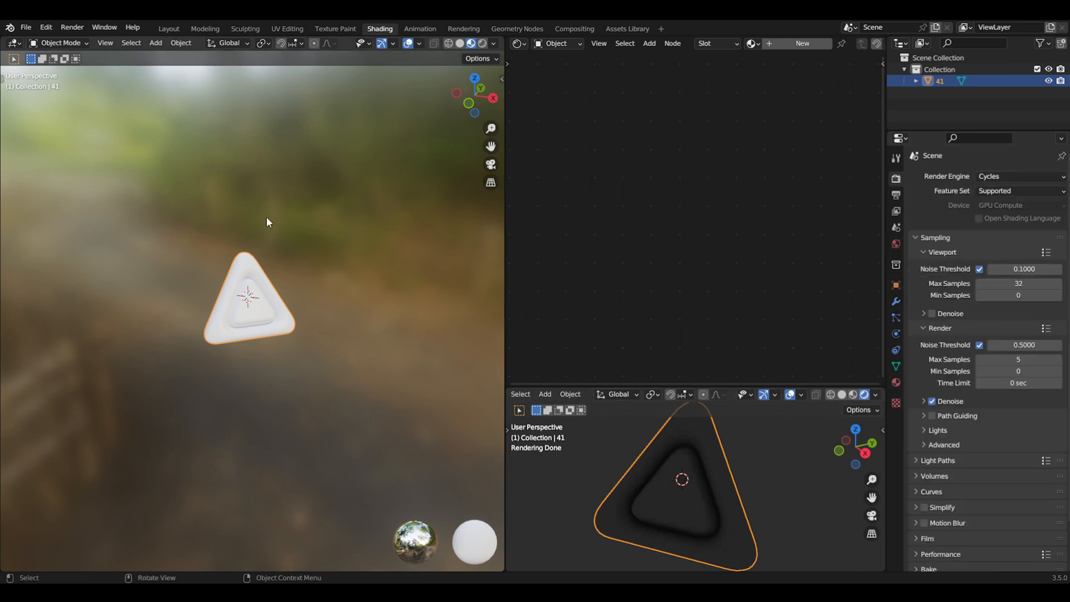
Step: Keep the triangle selected and hide the overlays and gizmos in both 3D viewports
scroll(318, 216, "up", 3)
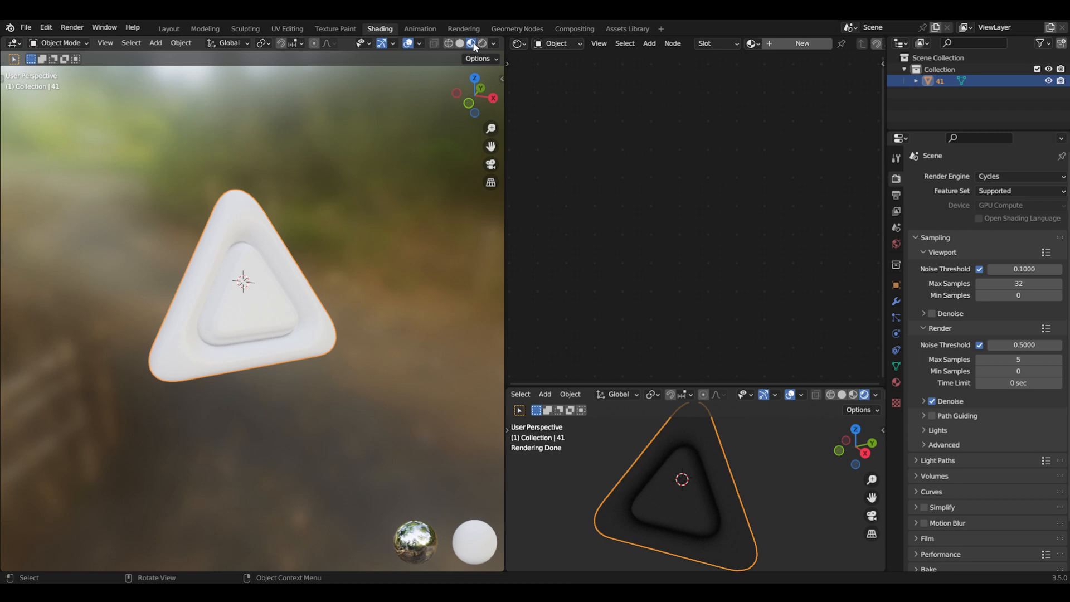
scroll(345, 267, "up", 3)
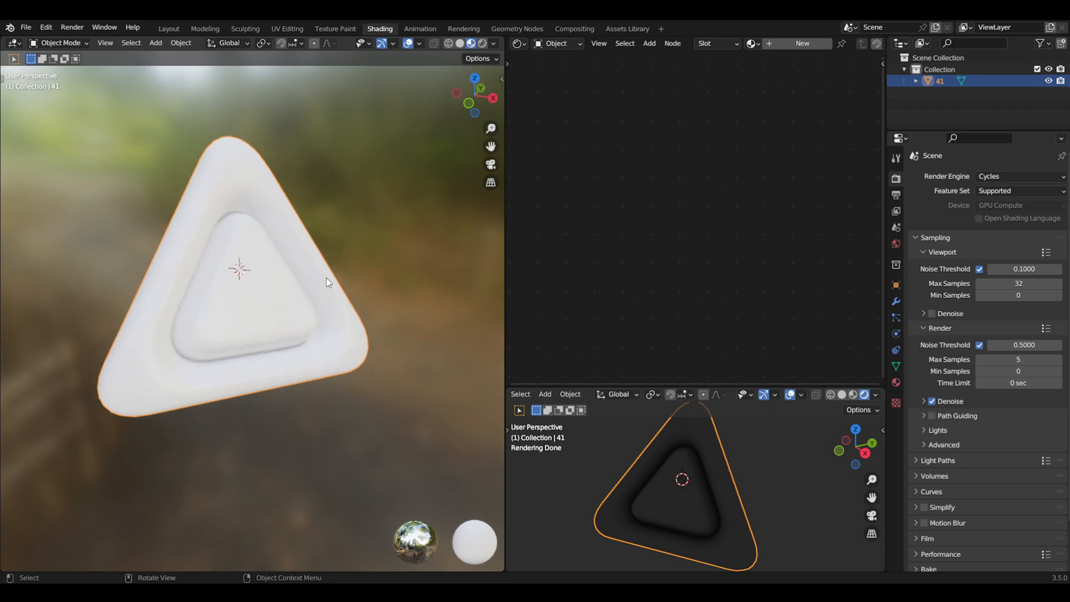
left_click(424, 320)
middle_click_drag(425, 320, 393, 299)
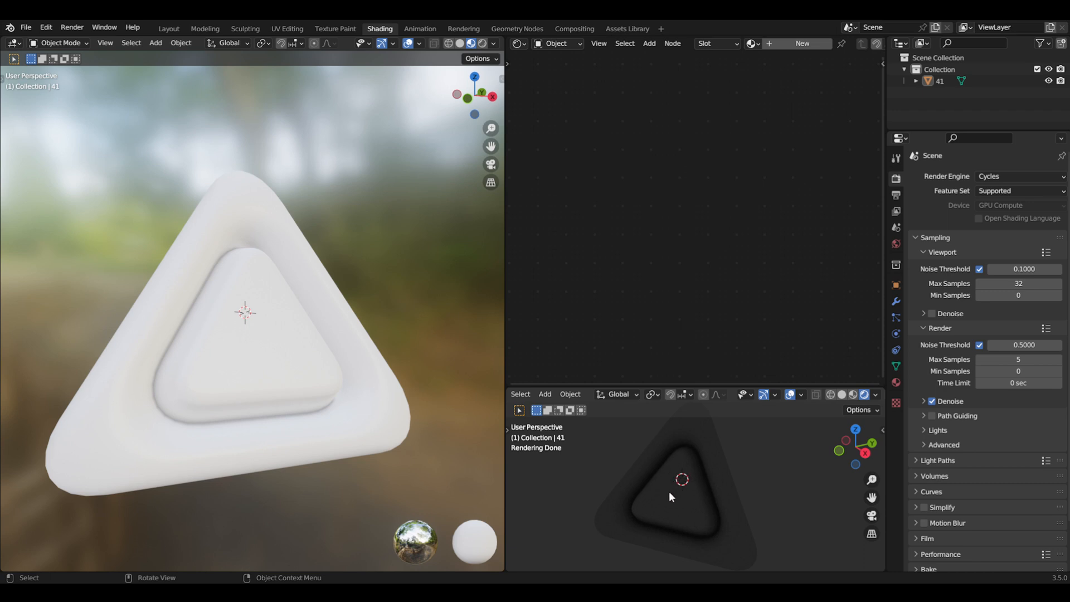
left_click(311, 302)
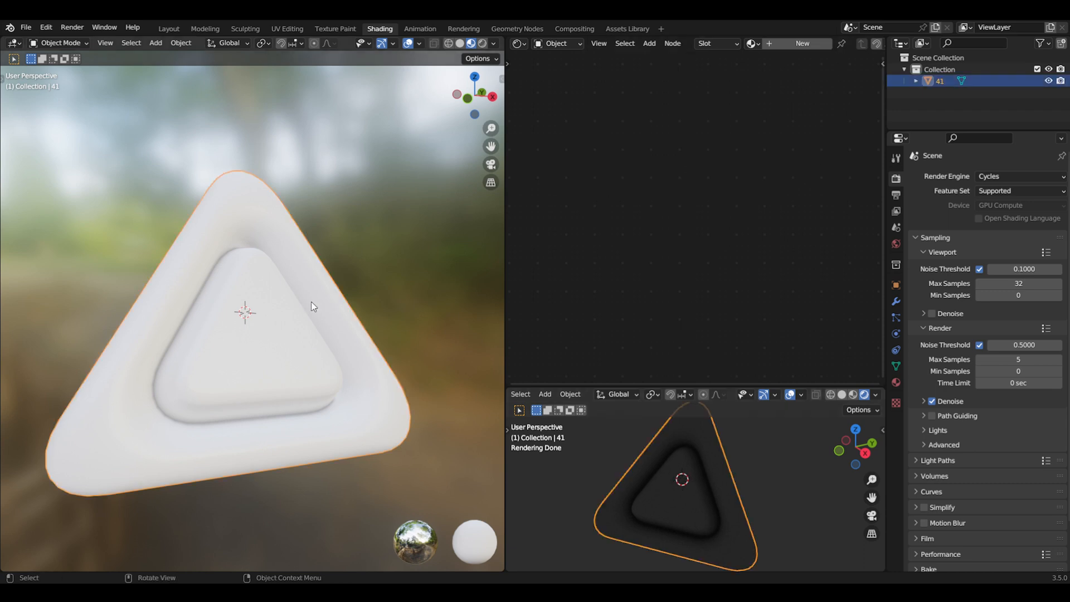
left_click(407, 43)
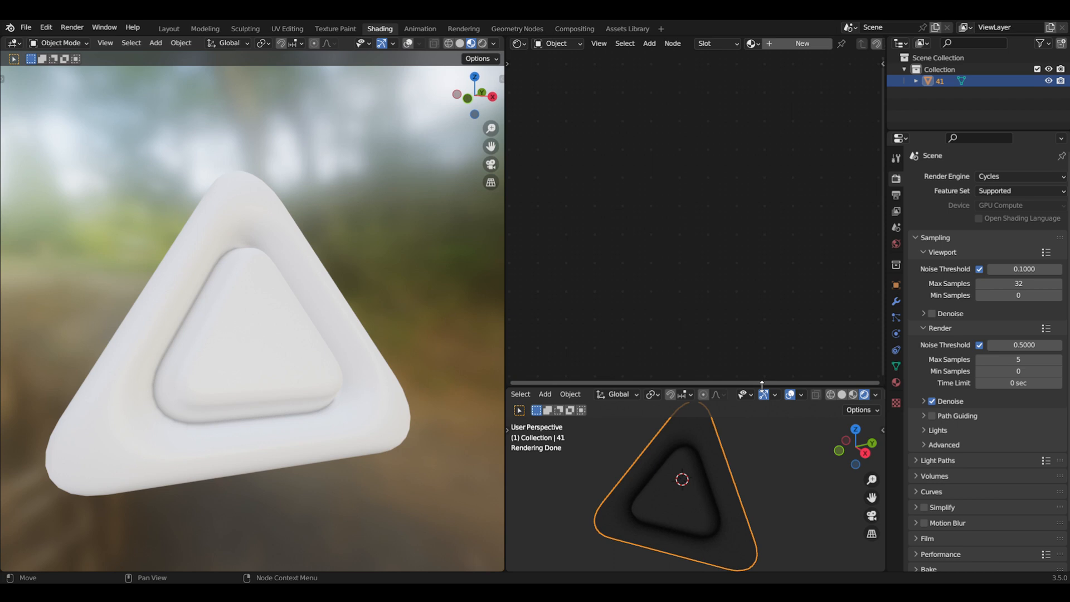
left_click(790, 394)
left_click(763, 395)
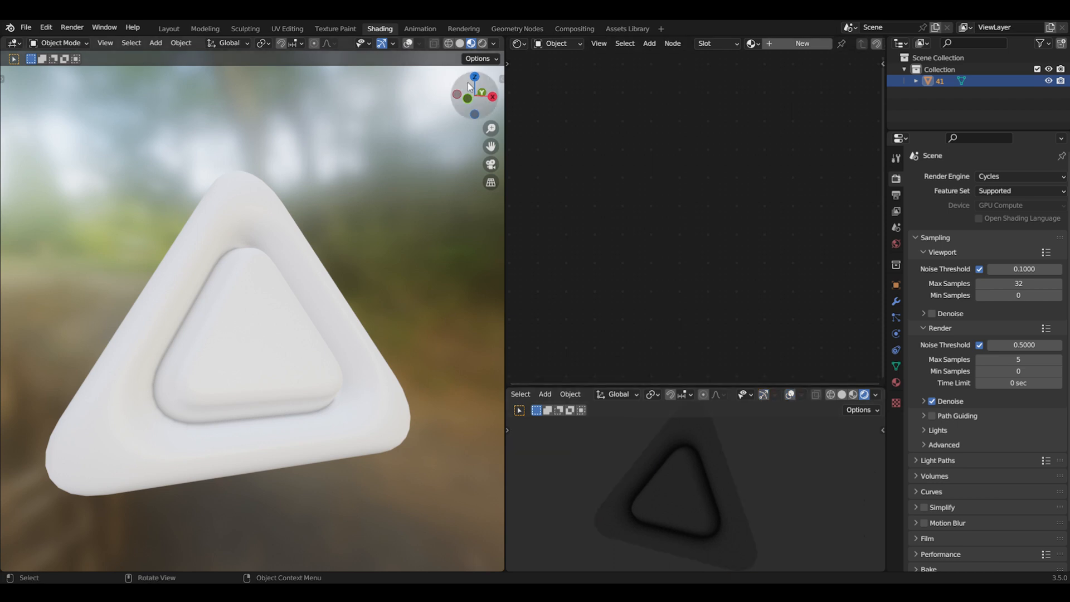
left_click(381, 44)
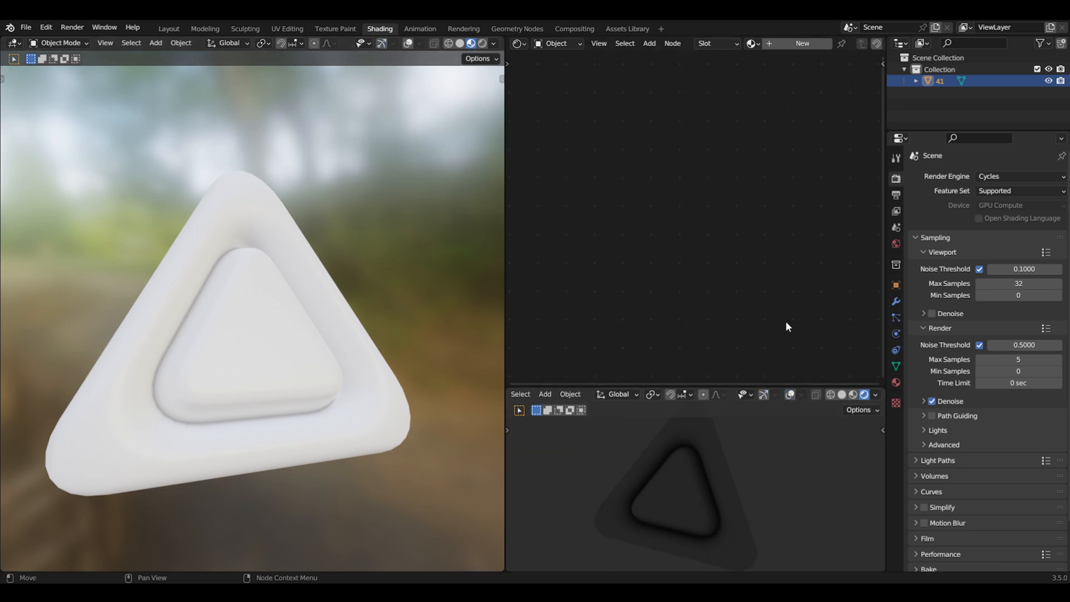
Step: Create a new material for the triangle object
left_click(821, 46)
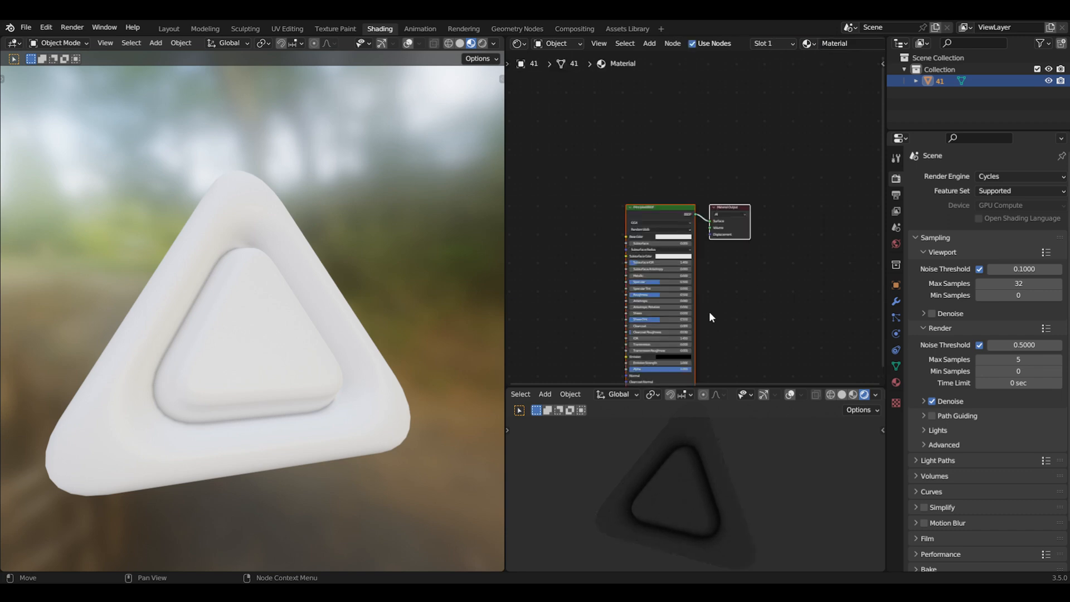
scroll(691, 279, "up", 4)
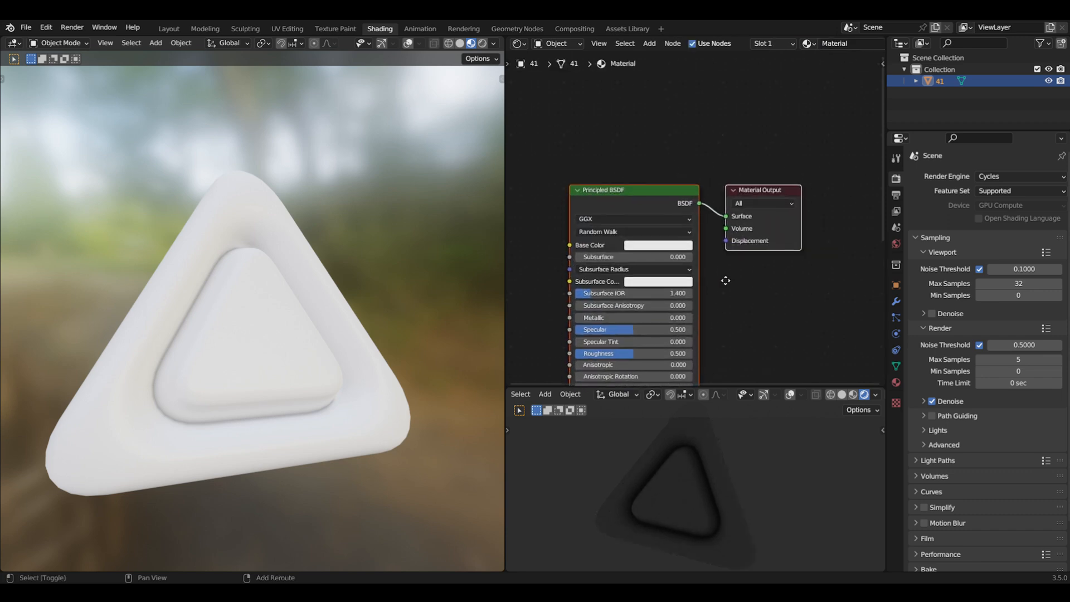
middle_click_drag(751, 263, 752, 263)
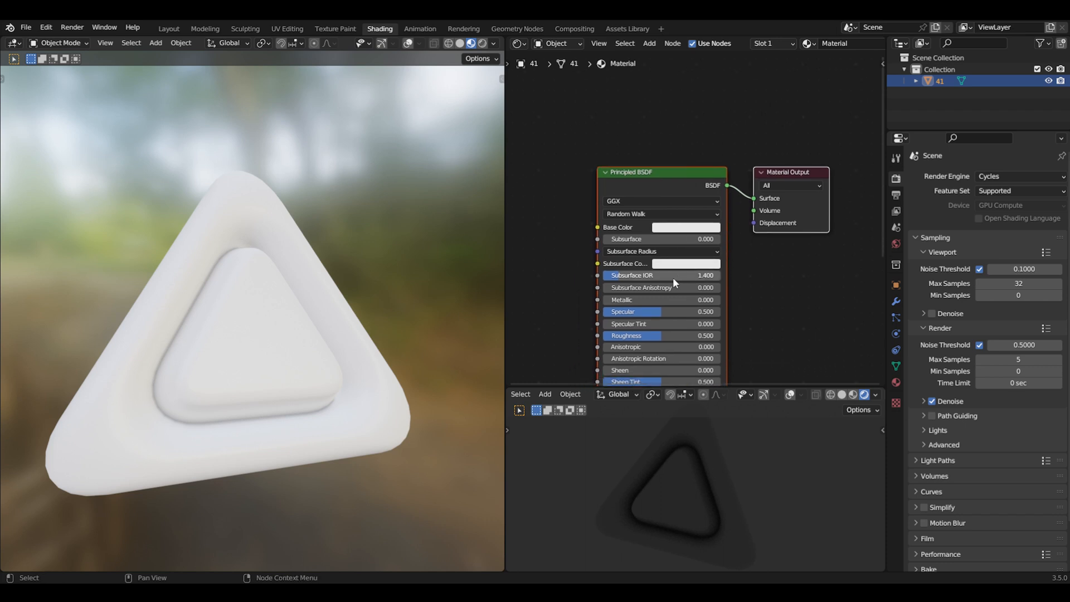
scroll(636, 345, "down", 1)
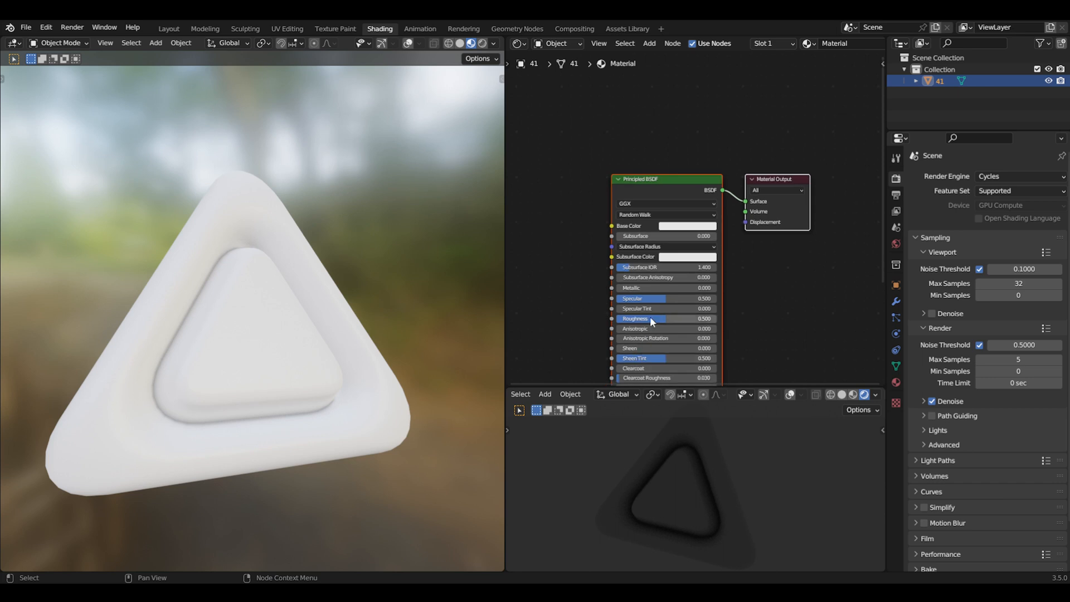
Step: Set the Principled BSDF's Metallic to 1.000 and its Roughness to 0.462
left_click_drag(638, 287, 702, 288)
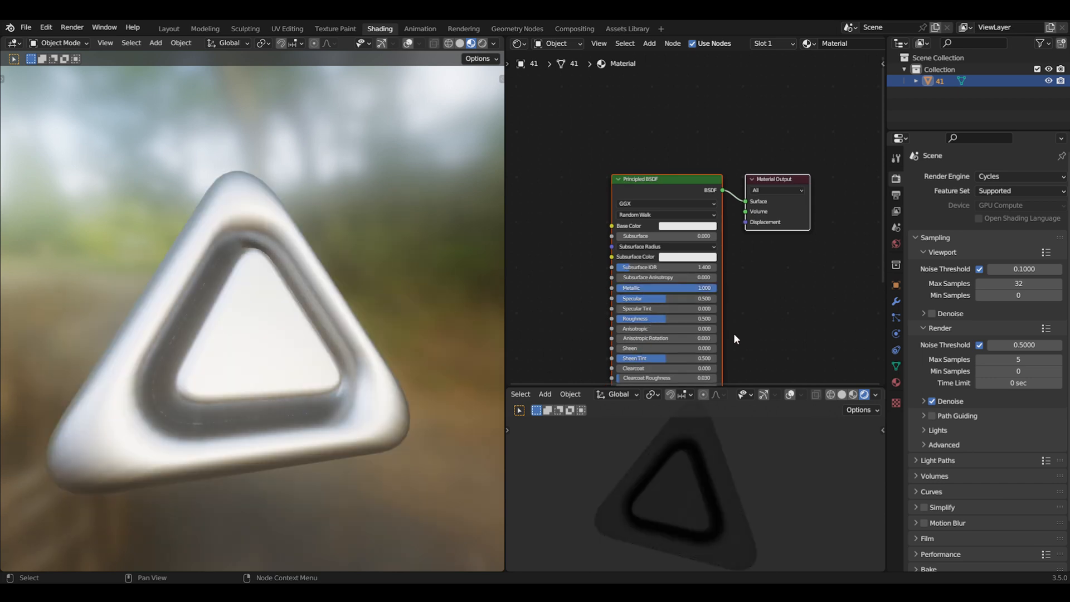
left_click_drag(654, 318, 649, 318)
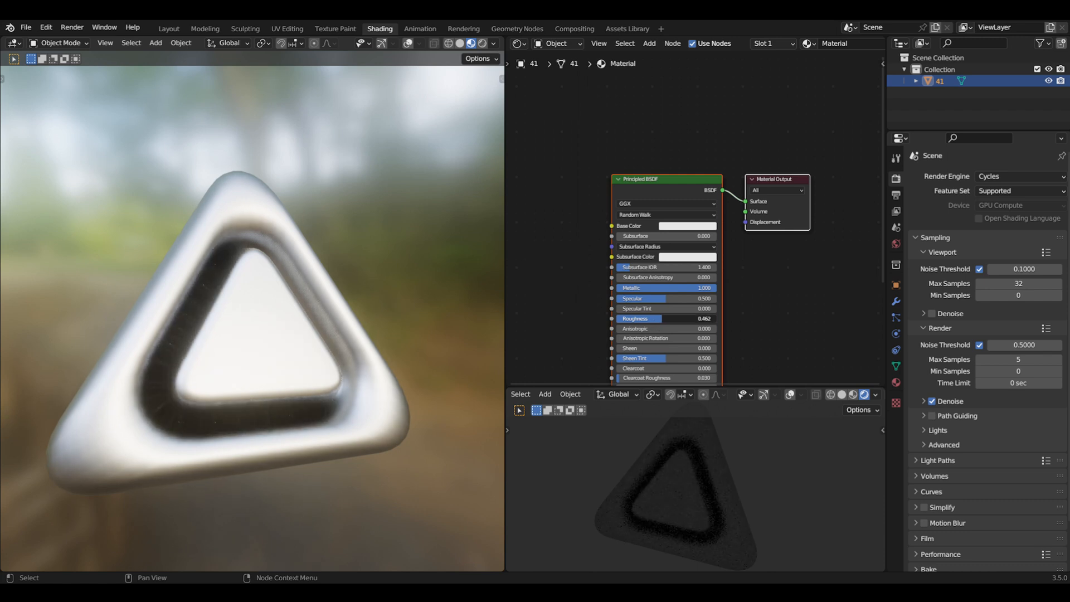
middle_click_drag(307, 340, 355, 326)
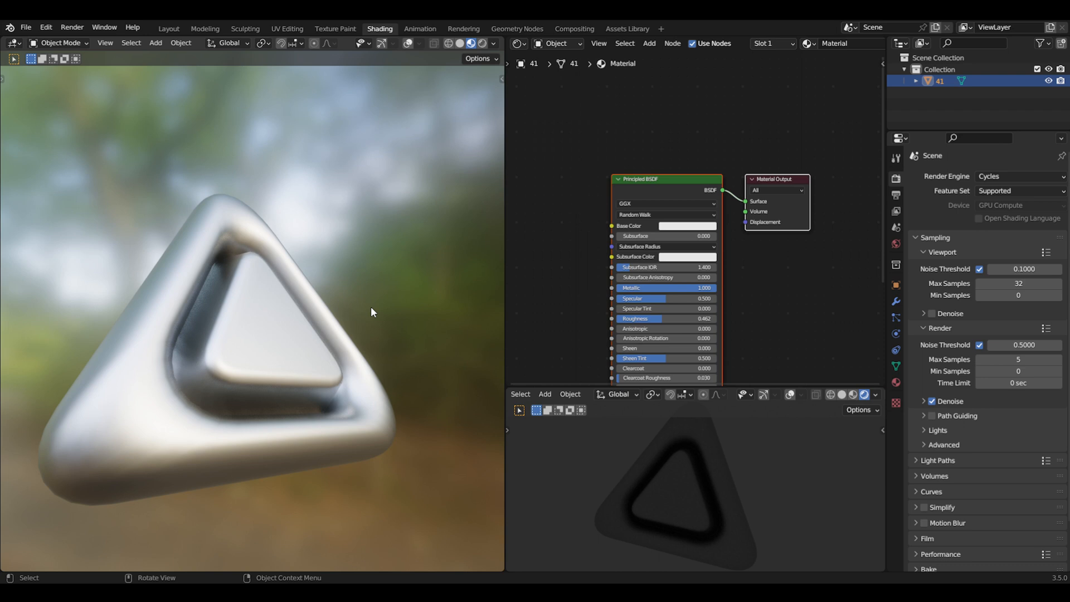
Step: Move the Material Output node farther from the Principled BSDF to make room between them
middle_click_drag(602, 337, 642, 267)
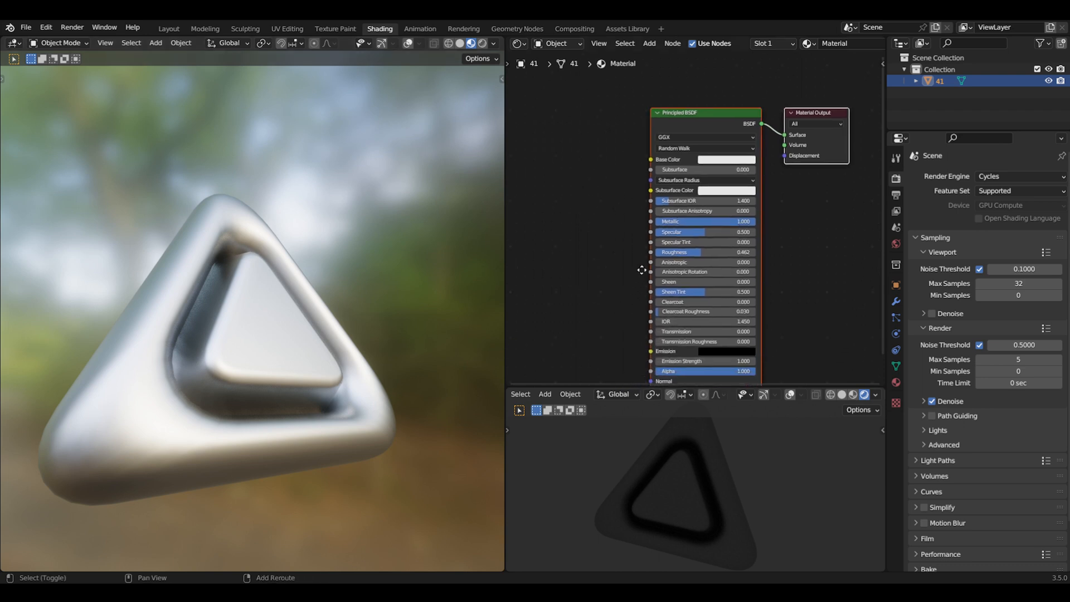
scroll(641, 273, "up", 2)
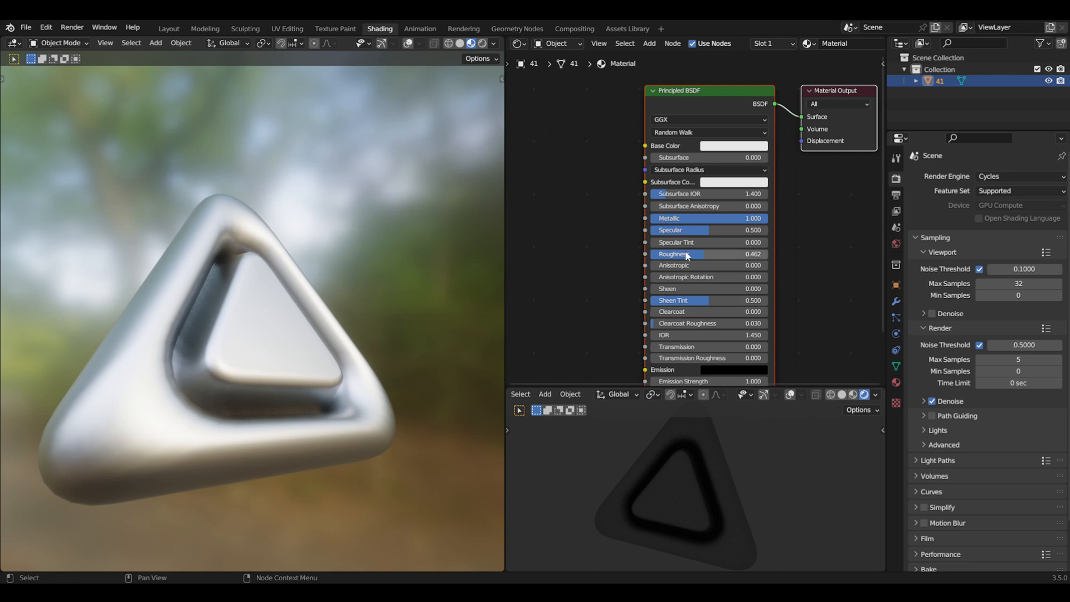
middle_click_drag(669, 252, 518, 357, "shift")
left_click_drag(687, 193, 849, 218)
middle_click_drag(256, 327, 245, 377)
scroll(730, 256, "up", 1)
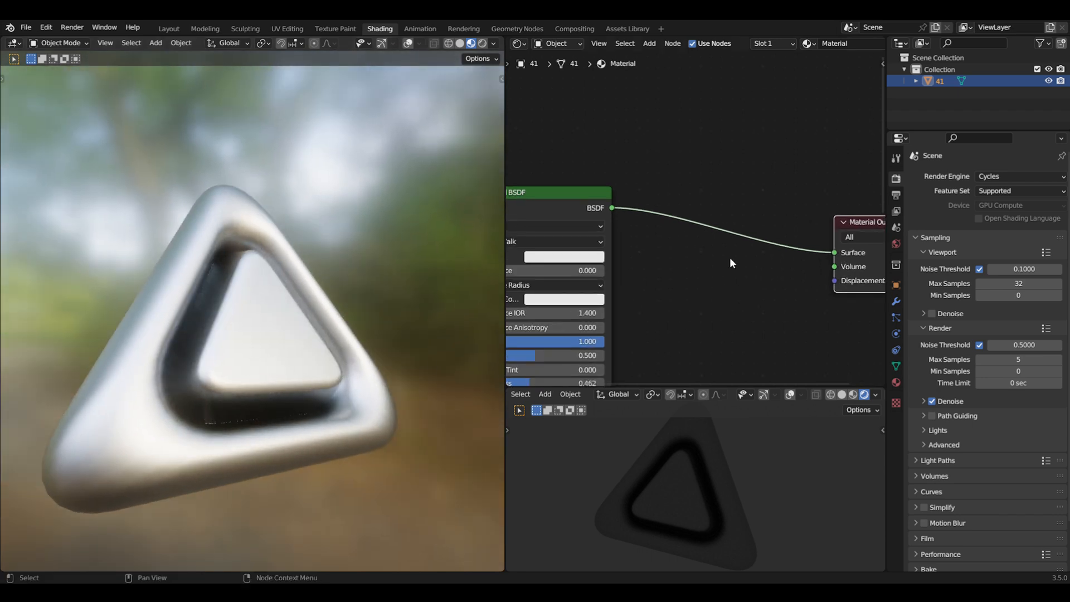
Step: Insert a Mix Shader node on the link between the Principled BSDF and the Material Output
key("shift+a")
left_click(721, 230)
type("m")
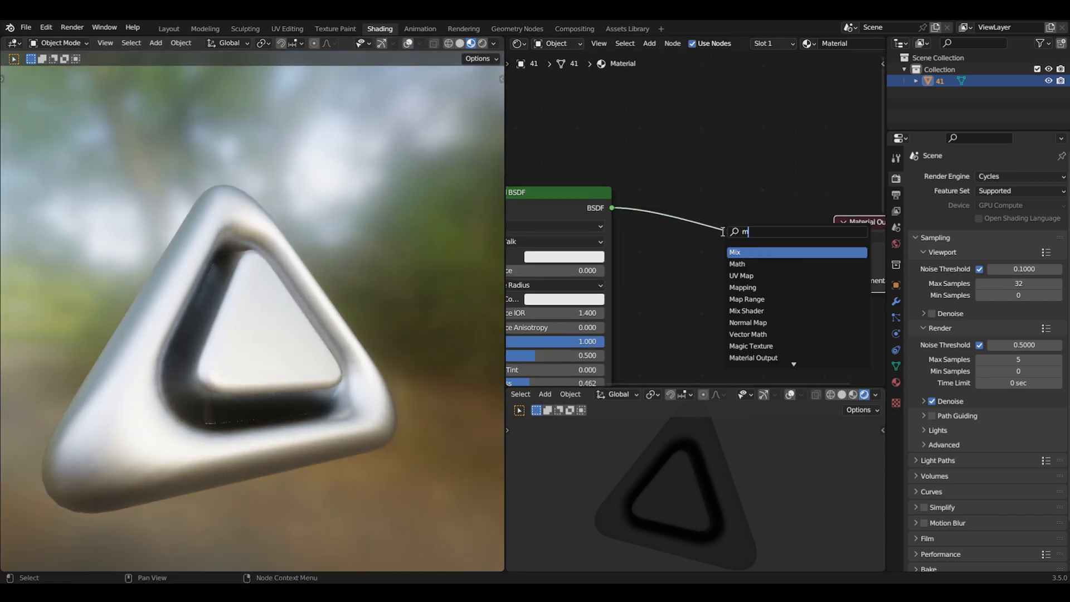
type("ix shader")
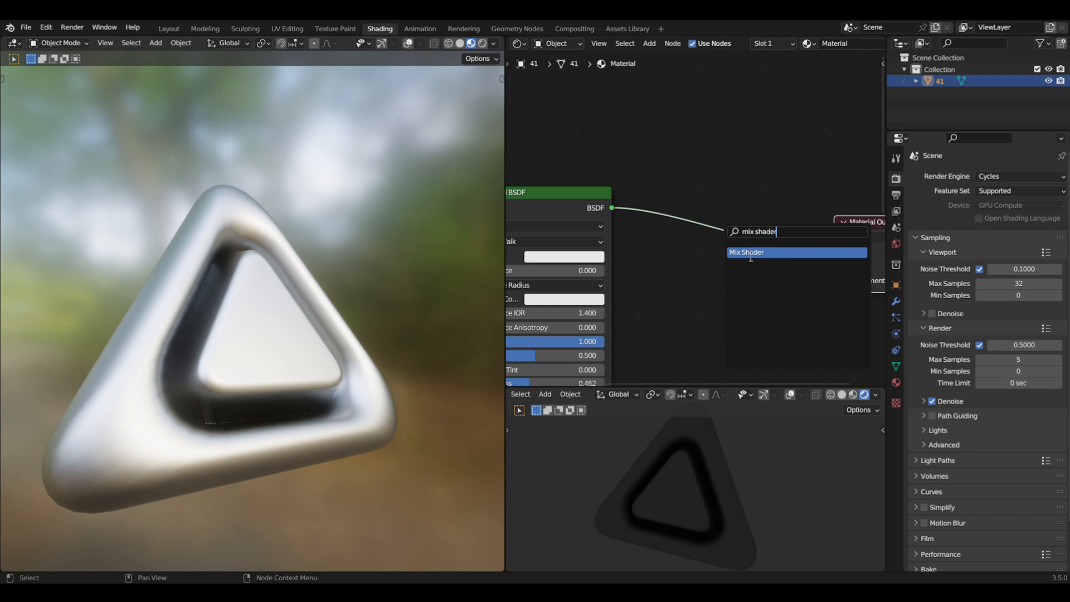
left_click(751, 253)
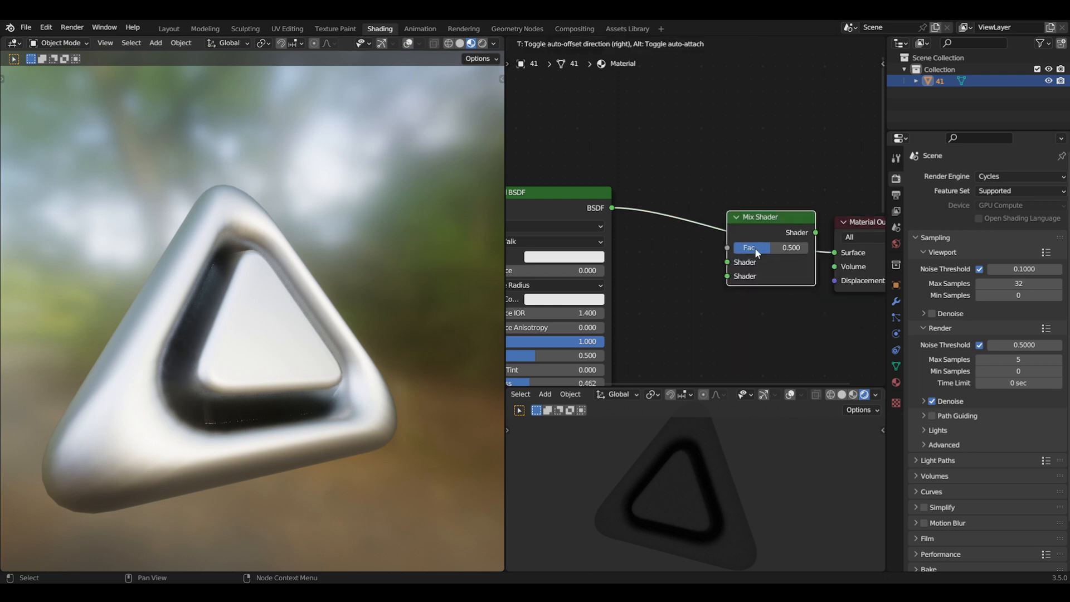
left_click(760, 246)
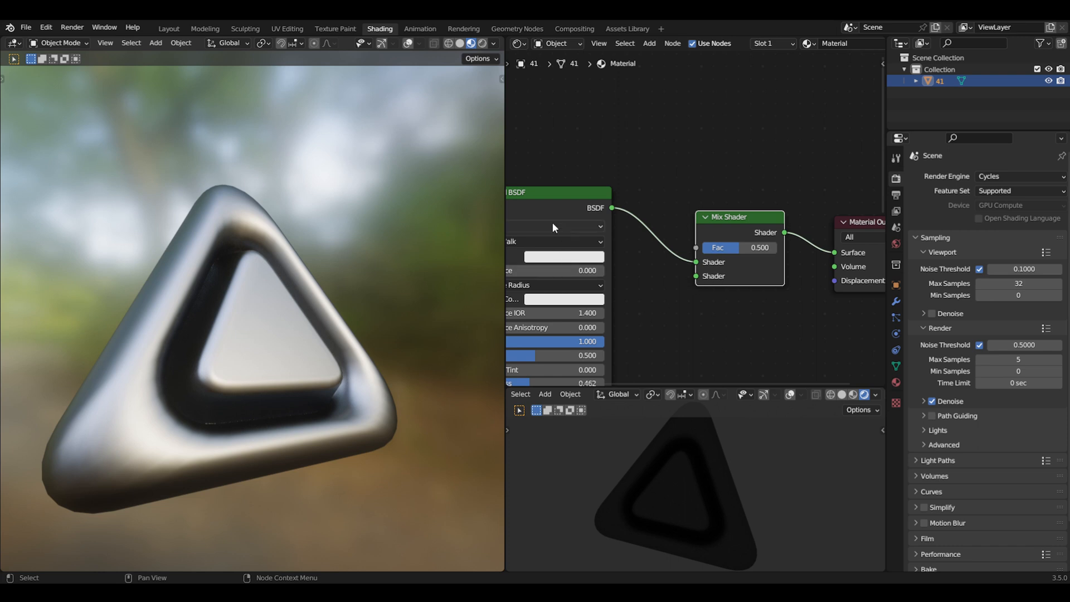
Step: Move the Principled BSDF up and away from the Mix Shader, and disconnect the Mix Shader from the Material Output's Surface input
left_click_drag(547, 192, 503, 113)
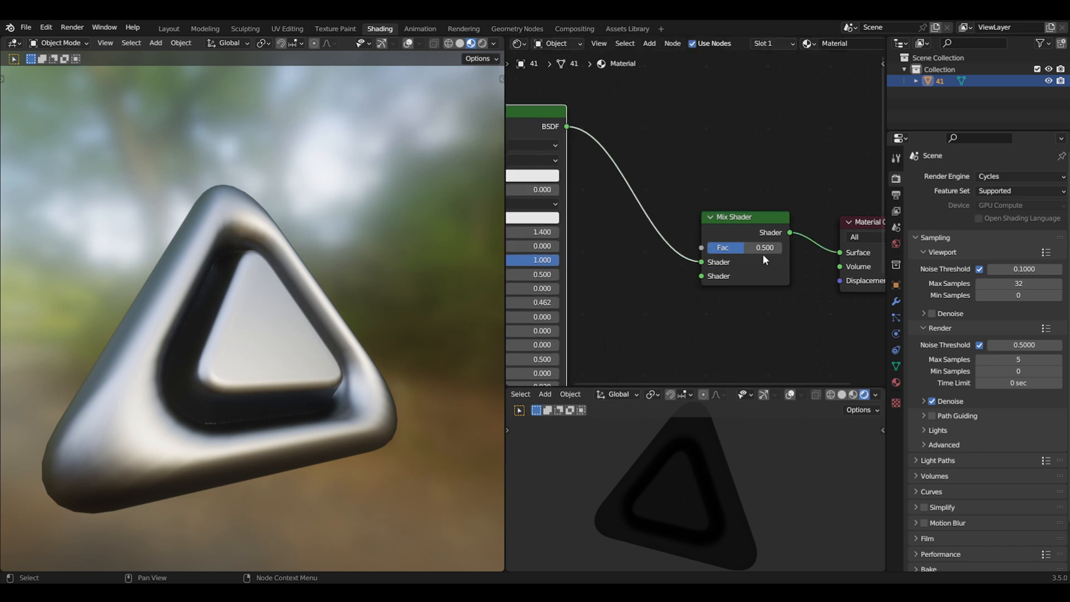
middle_click_drag(754, 301, 751, 191)
left_click_drag(837, 142, 712, 171)
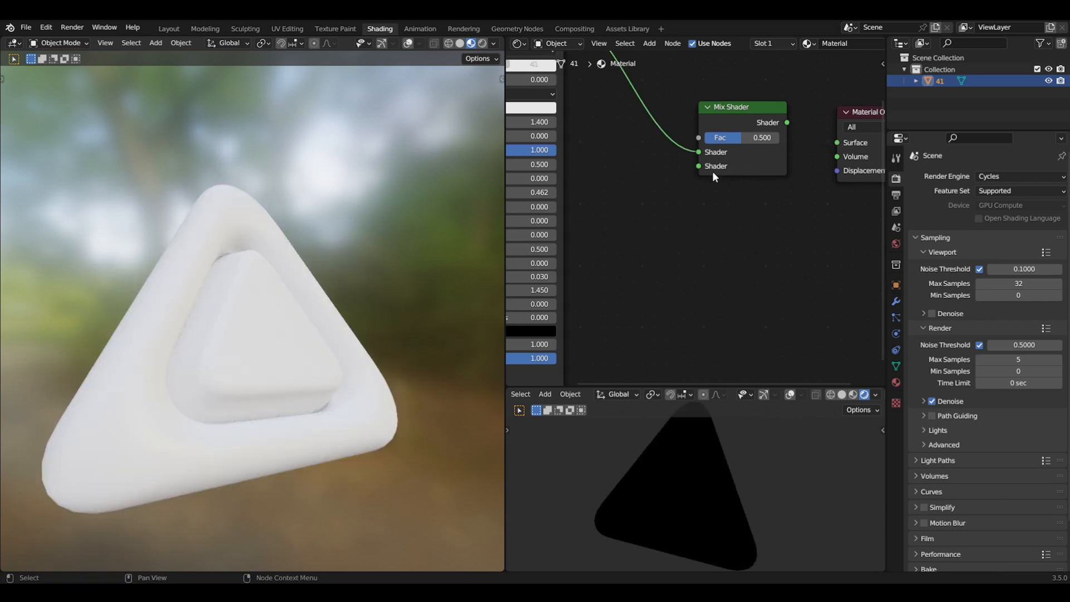
Step: Duplicate the Principled BSDF node and place the copy below the Mix Shader
key("Home")
left_click(571, 95)
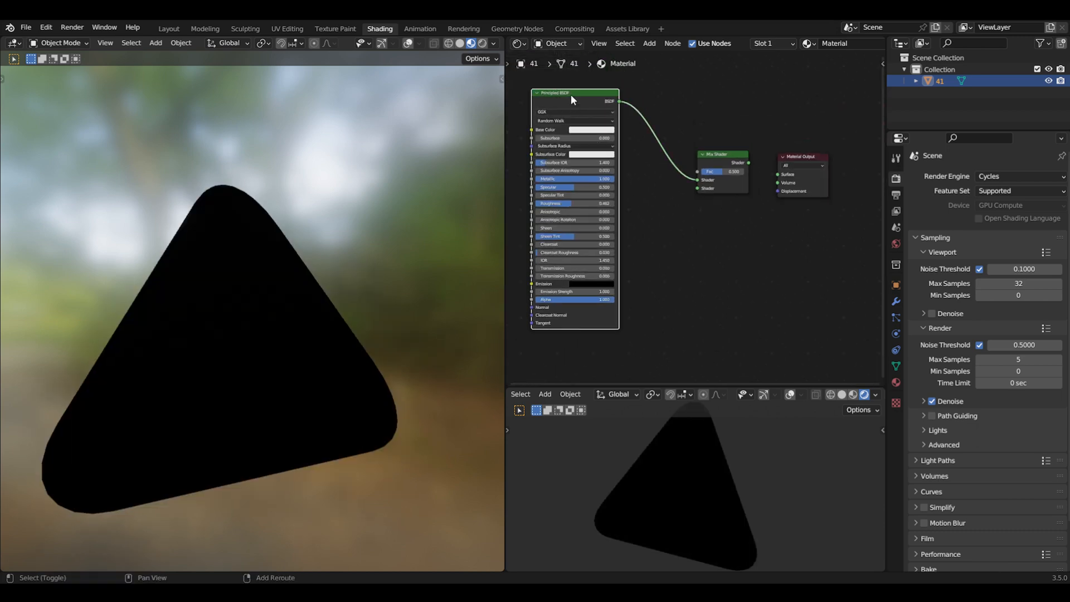
key("shift+d")
left_click(677, 216)
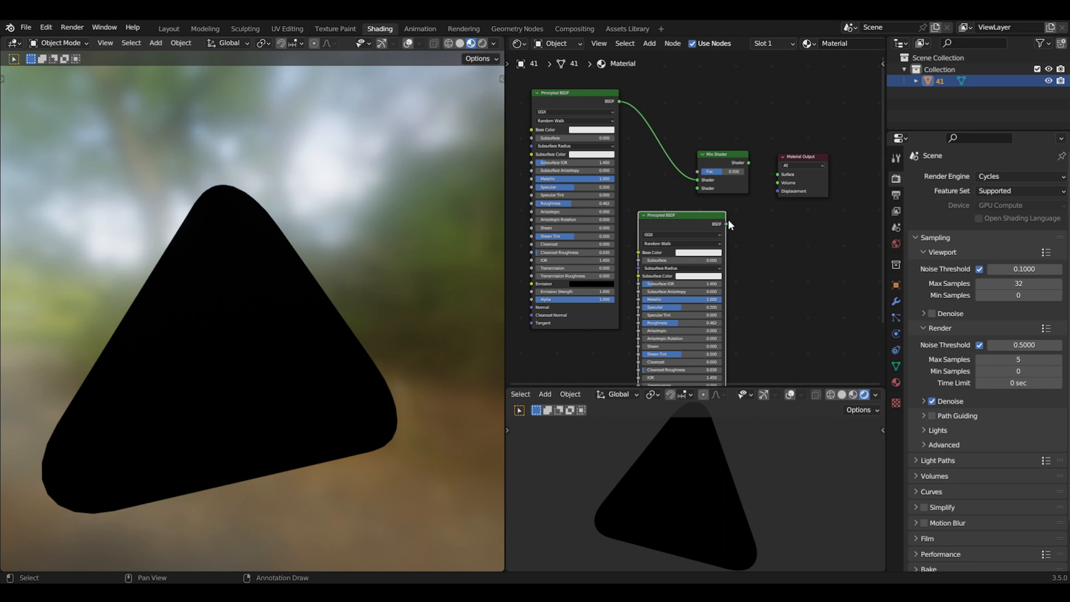
Step: Connect the lower Principled BSDF to the Material Output's Surface input and set its Subsurface to 0.2
left_click_drag(728, 224, 777, 175)
mouse_move(567, 98)
left_mouse_down()
mouse_move(561, 63)
mouse_move(564, 100)
left_mouse_up()
middle_click_drag(762, 347, 780, 205)
scroll(780, 205, "up", 4)
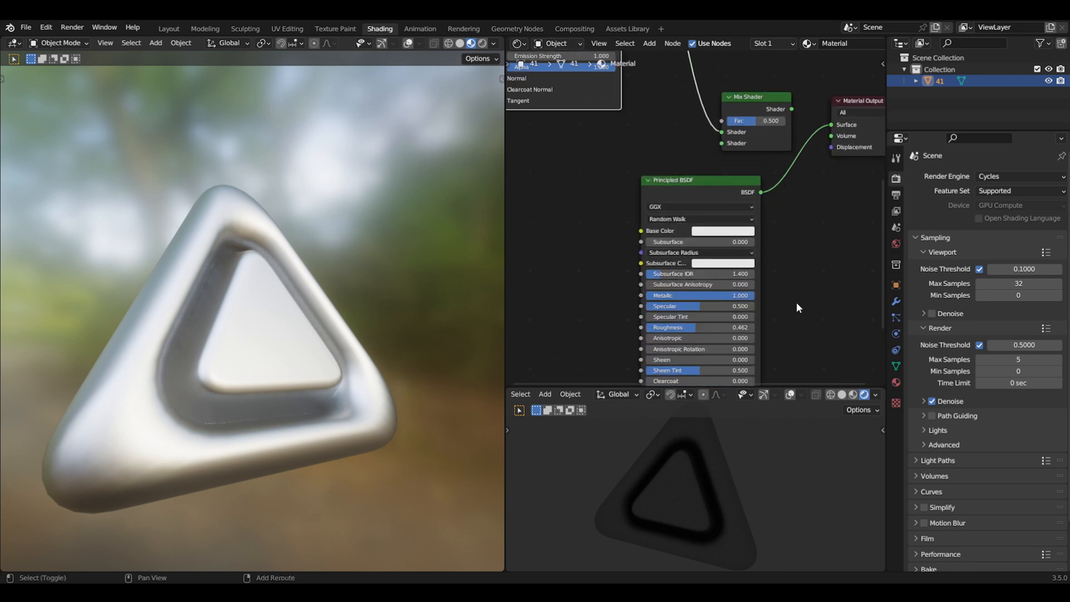
scroll(772, 221, "up", 2)
left_click(751, 202)
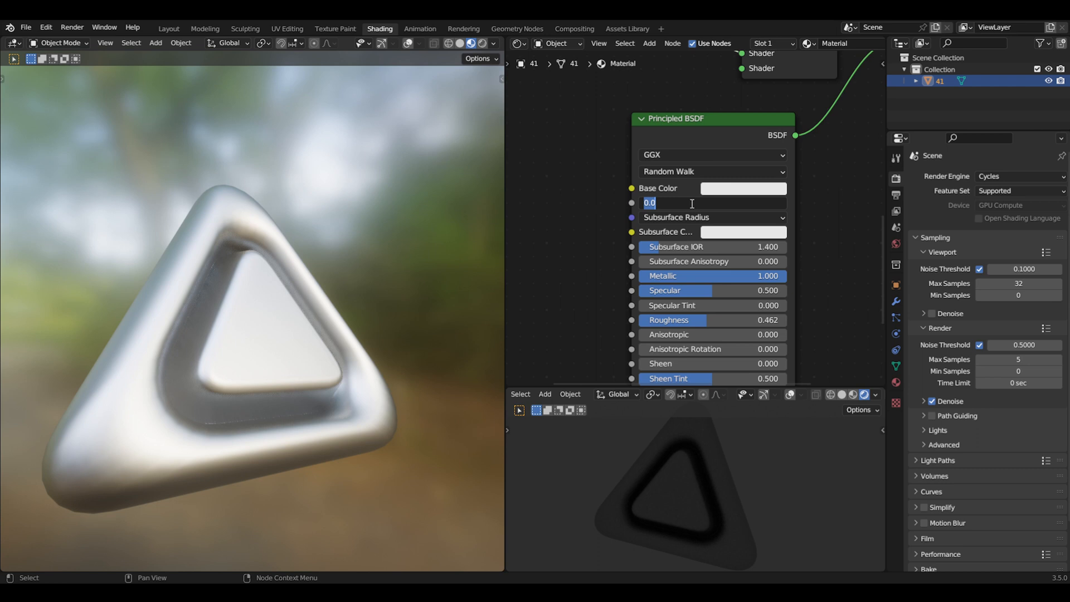
key("BackSpace")
type(".2")
key("Return")
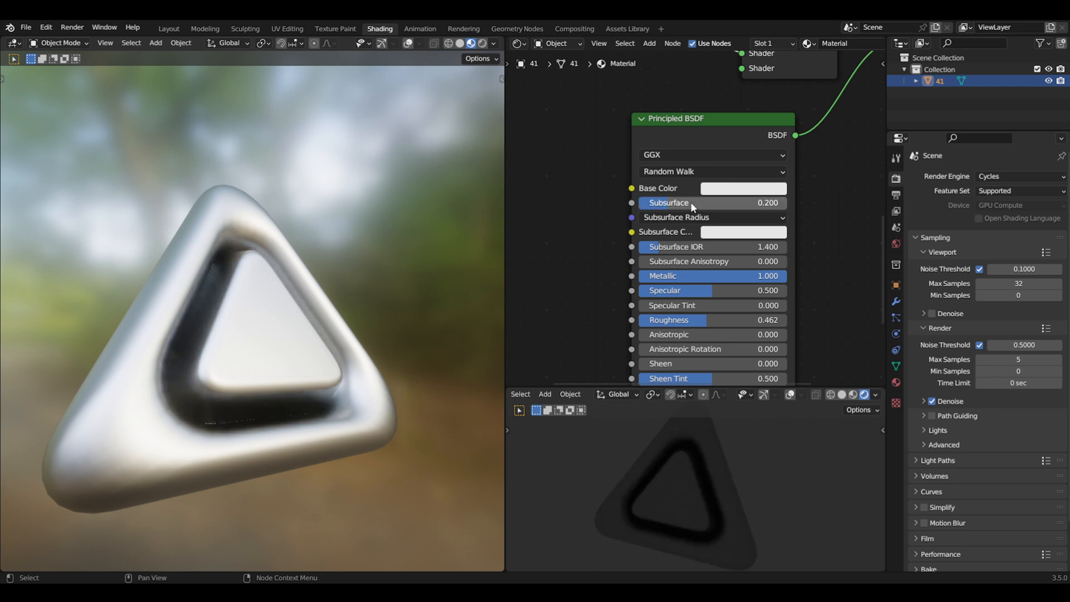
Step: Set the lower Principled BSDF's Subsurface Color to light purple (hue 0.767, saturation 0.482), and move the Mix Shader farther from the Material Output
left_click(734, 230)
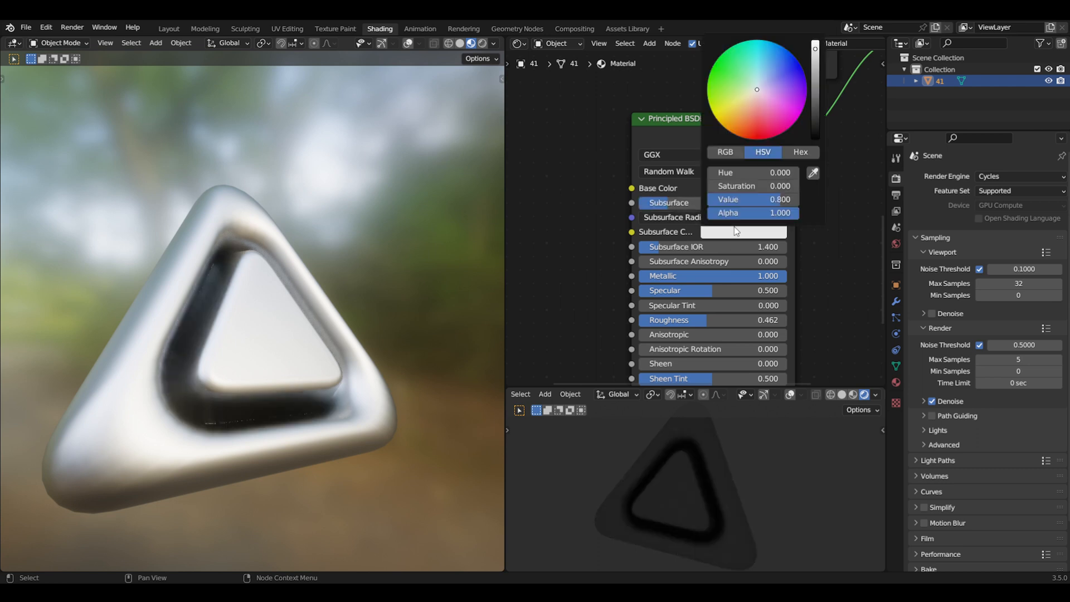
left_click(770, 92)
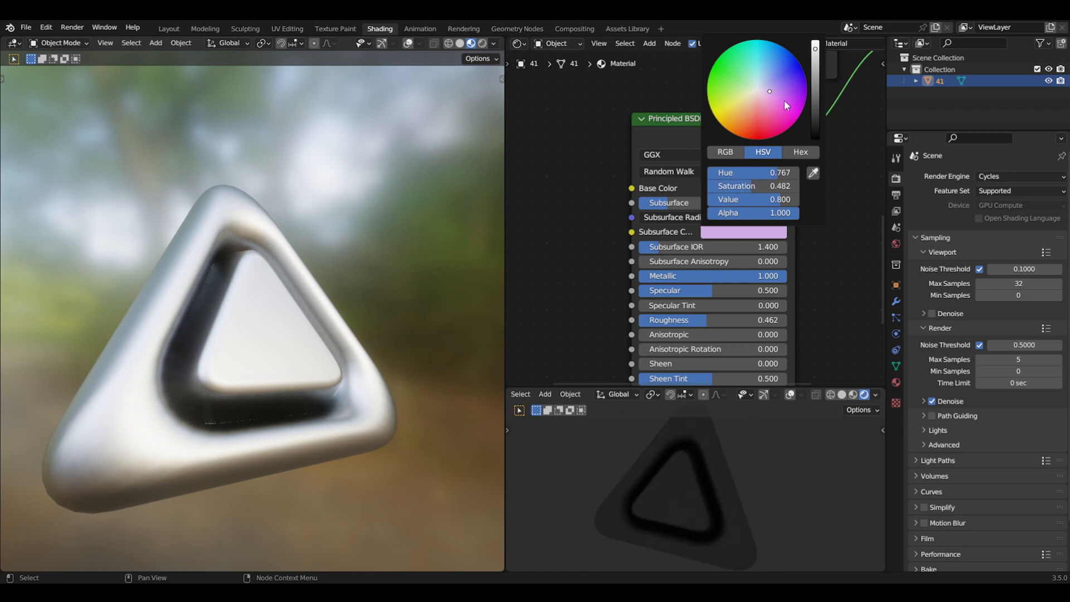
middle_click_drag(807, 225, 694, 369)
left_click_drag(710, 171, 671, 126)
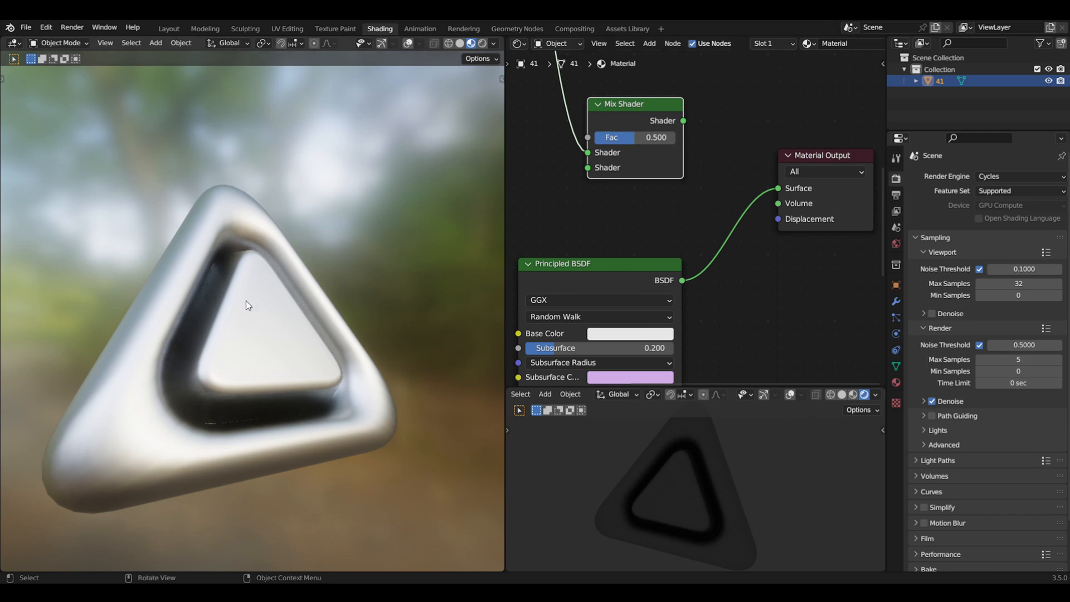
Step: Set the lower Principled BSDF's Metallic to 0 and its Roughness to 0.5
middle_click_drag(725, 320, 843, 182)
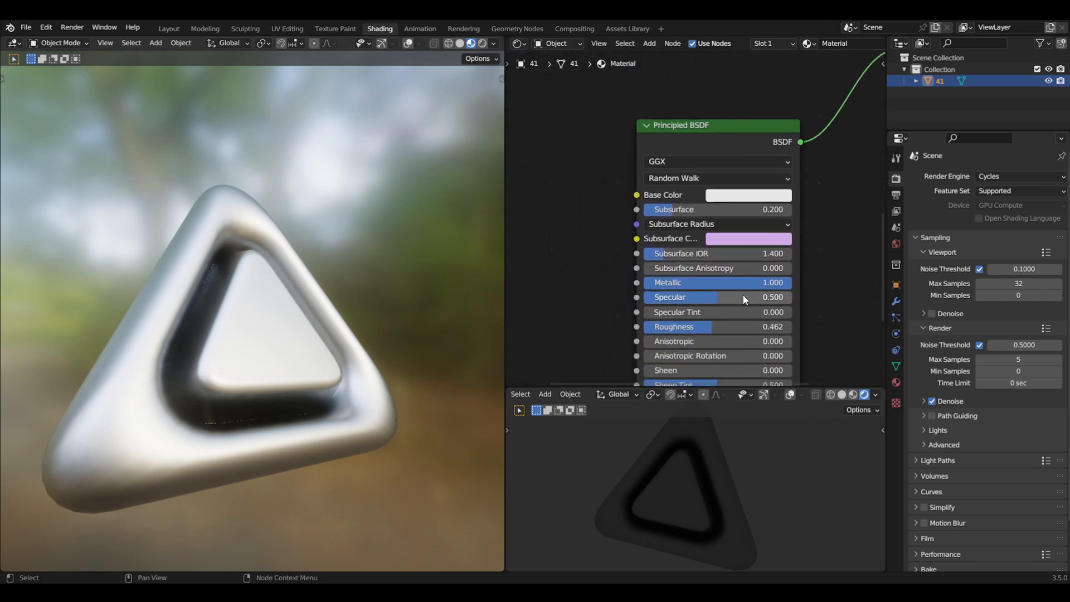
left_click_drag(741, 283, 641, 284)
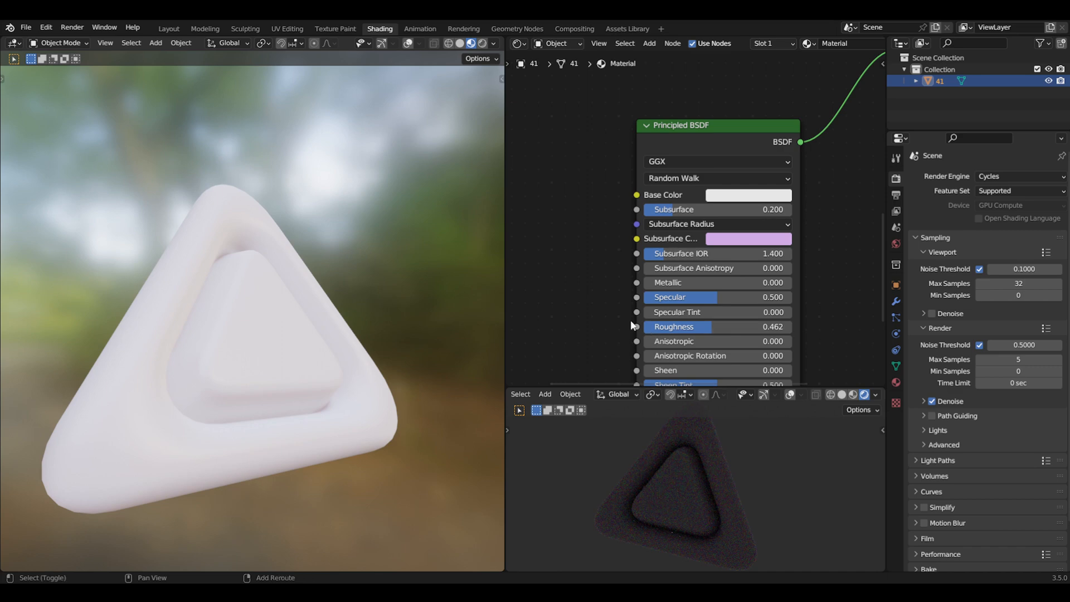
middle_click_drag(633, 325, 637, 280)
double_click(718, 280)
type(".5")
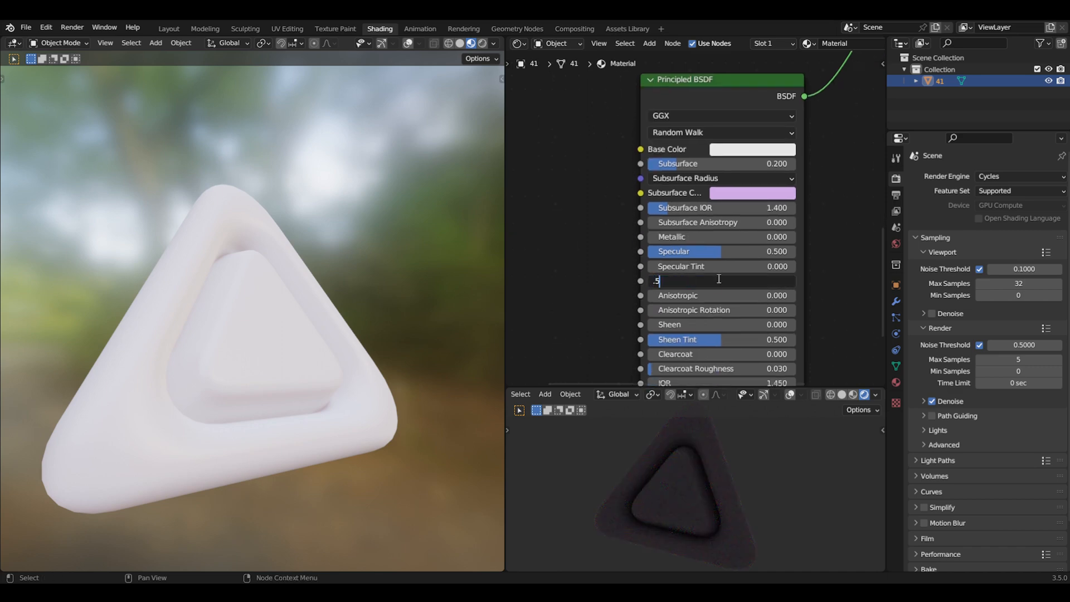
key("Return")
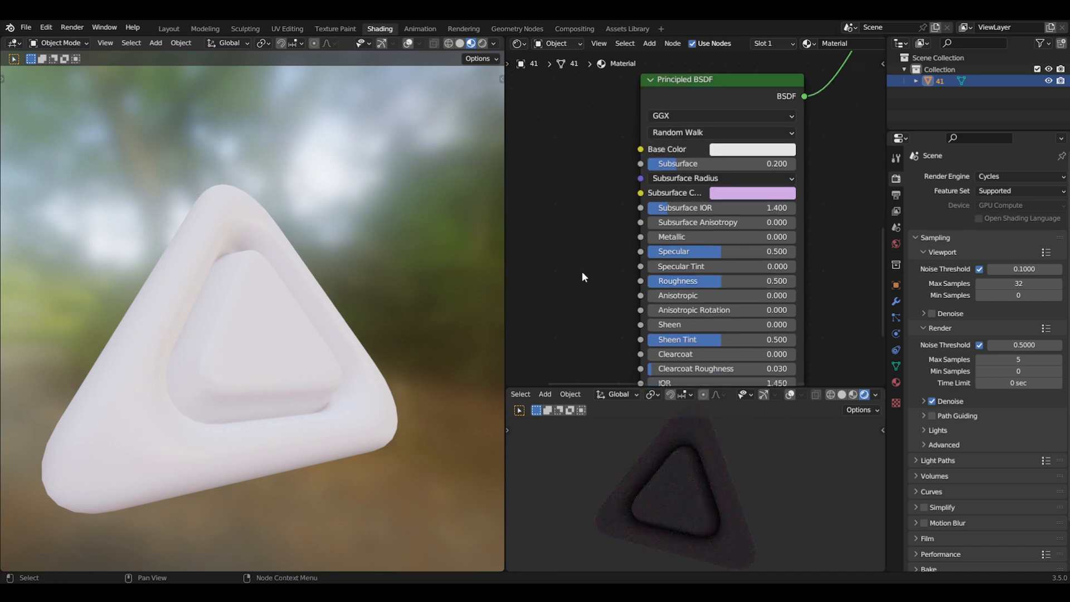
Step: Add a ColorRamp node beside the lower Principled BSDF and connect its Color output to the shader's Base Color
middle_click_drag(579, 296, 771, 341)
key("shift+a")
left_click(646, 206)
type("color")
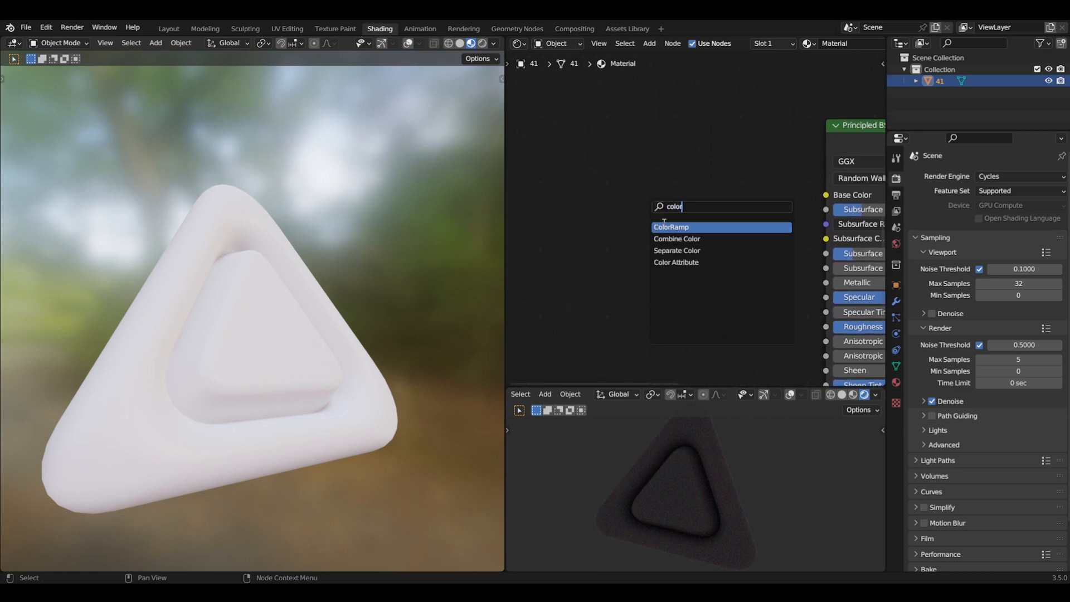
left_click(666, 226)
left_click(731, 199)
left_click_drag(789, 190, 824, 195)
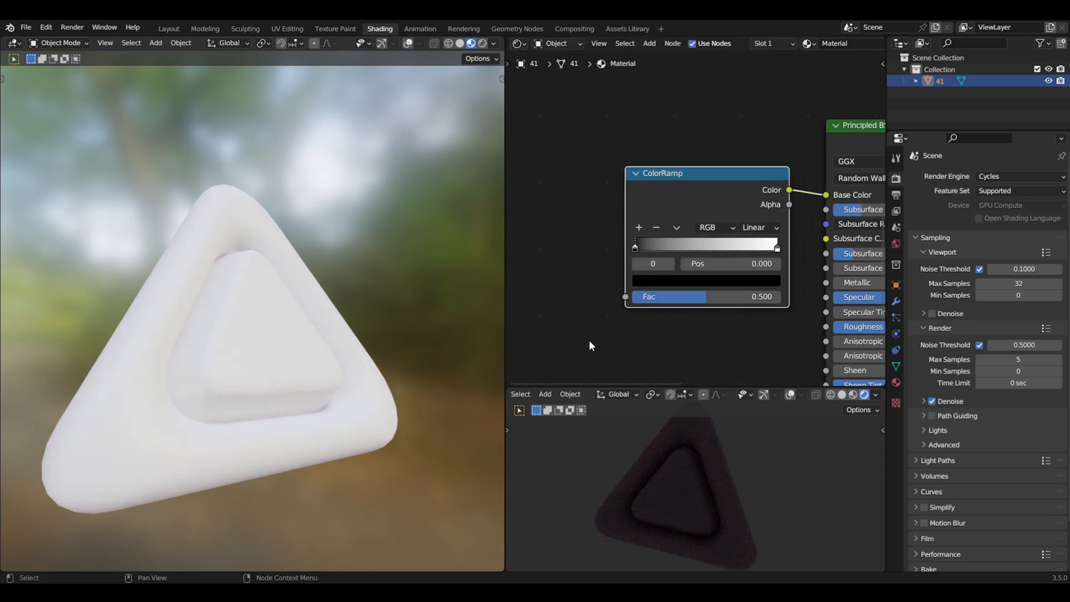
Step: Add a Wave Texture node on the input side of the ColorRamp
mouse_move(597, 337)
middle_mouse_down()
mouse_move(656, 334)
mouse_move(740, 365)
middle_mouse_up()
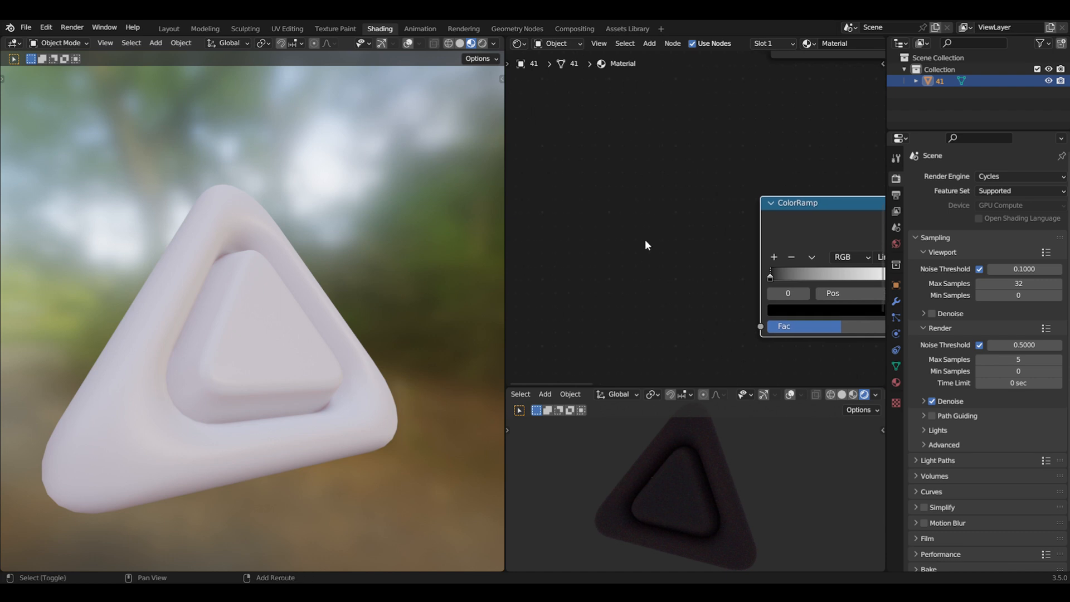
key("shift+a")
left_click(644, 239)
type("wave")
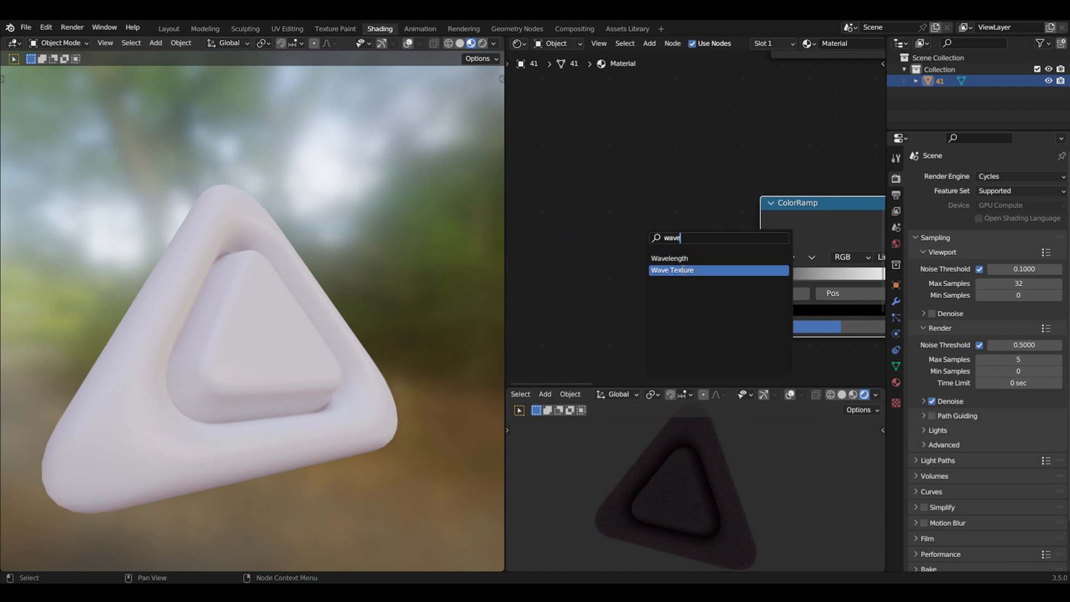
left_click(680, 270)
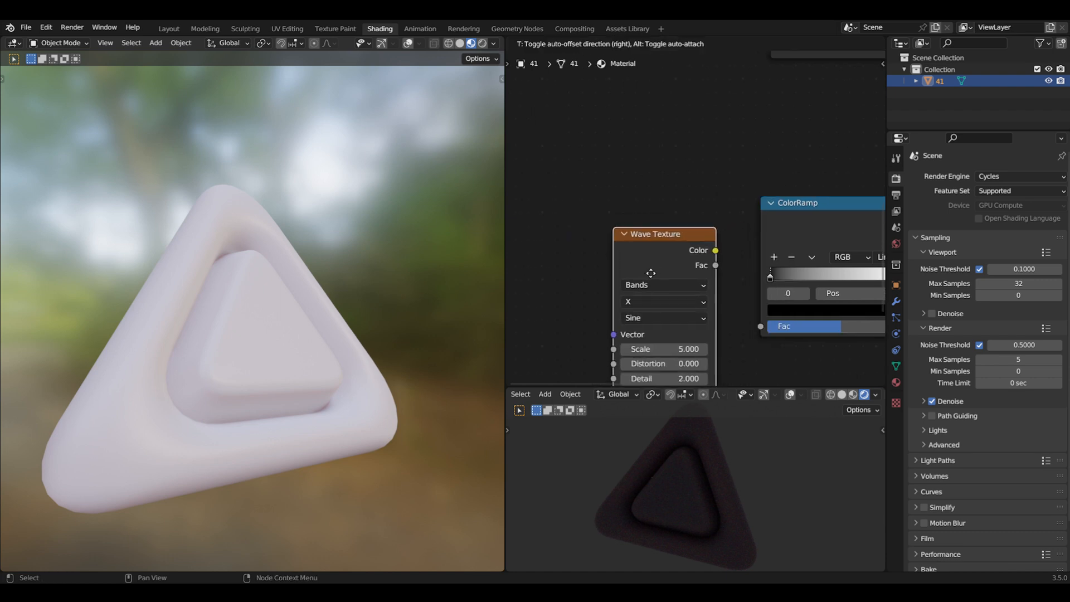
left_click(647, 272)
Step: Add a Voronoi Texture node between the Wave Texture and the ColorRamp, and connect its Distance output to the ColorRamp's Fac input
middle_click_drag(569, 298, 528, 264, "shift")
key("shift+a")
left_click(689, 222)
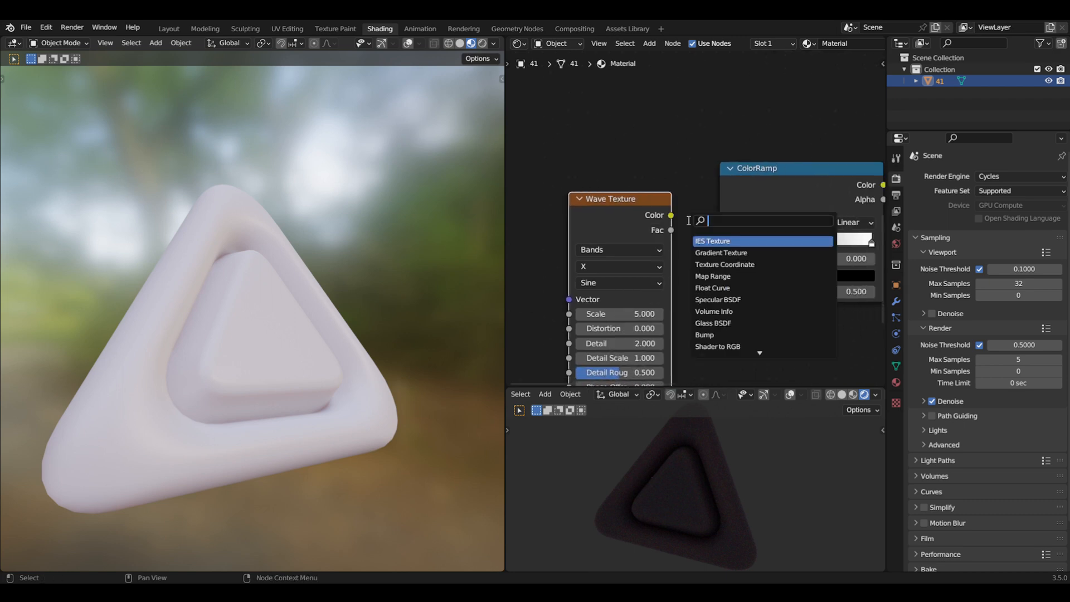
type("voro")
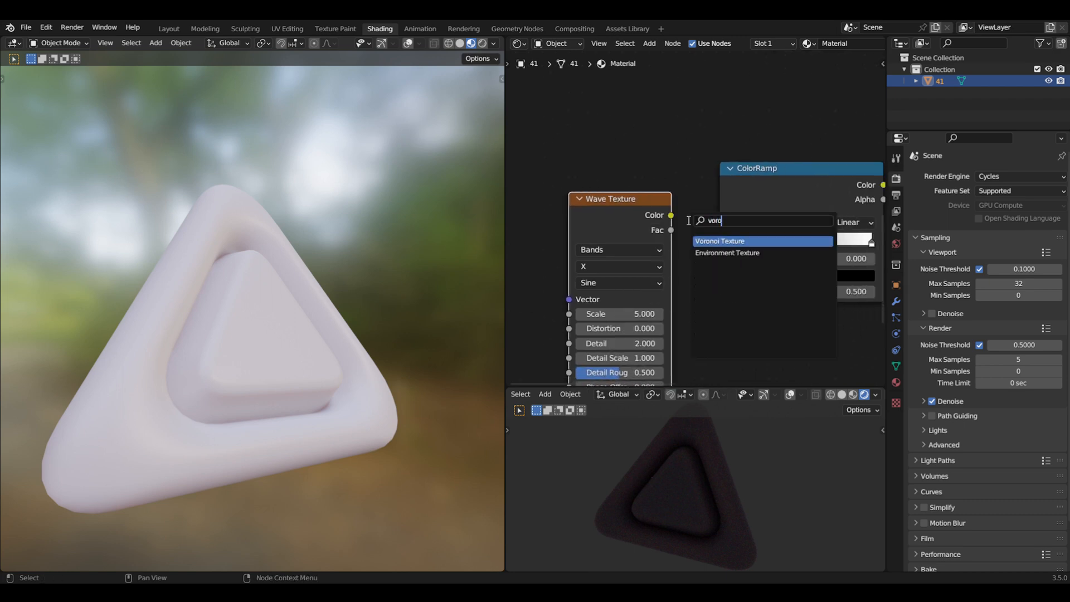
key("Return")
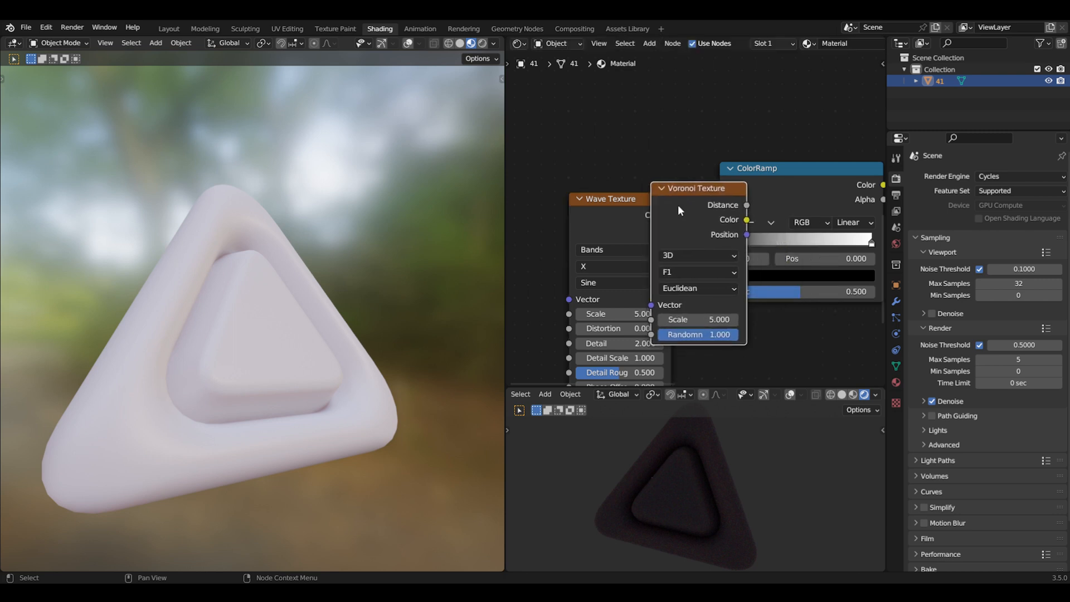
left_click_drag(483, 166, 478, 166)
left_click_drag(683, 202, 720, 291)
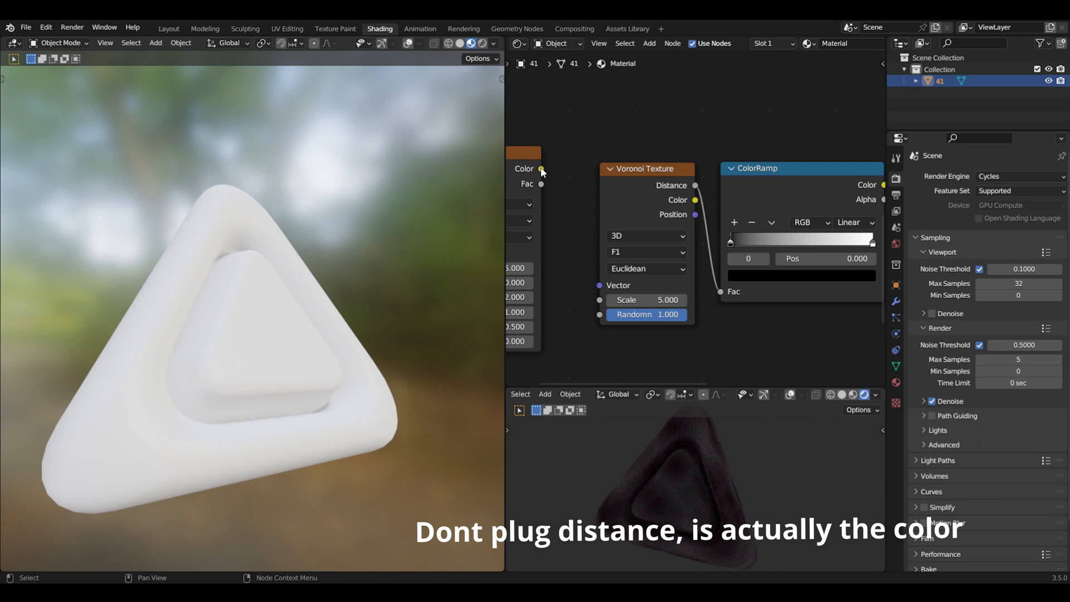
Step: Connect the Wave Texture's Color output to the Voronoi Texture's Vector input, and set the Voronoi Texture to 4D
middle_click_drag(527, 183, 564, 177)
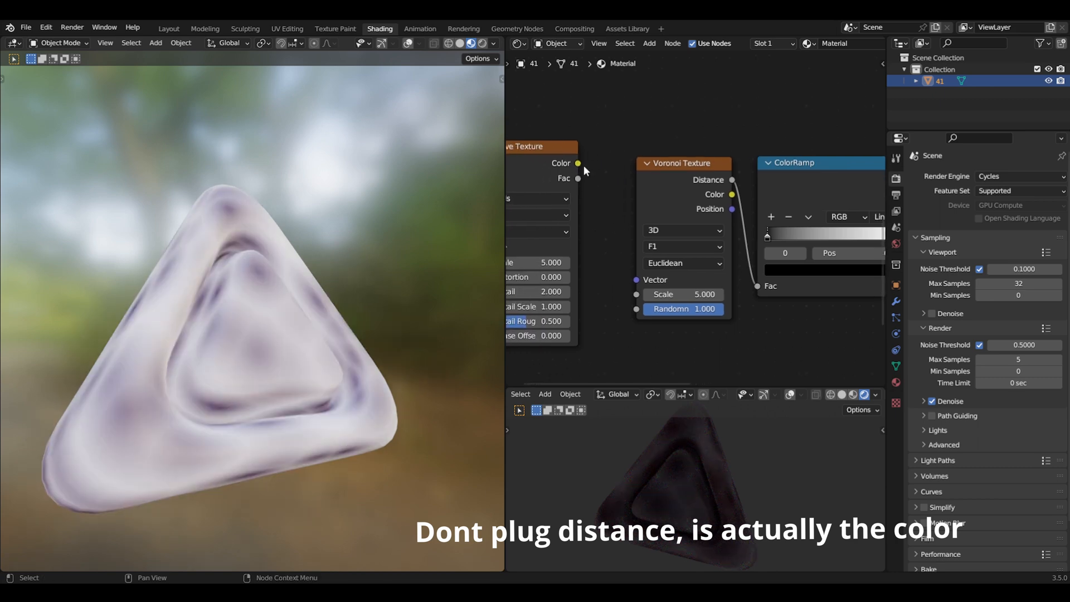
left_click_drag(577, 162, 635, 280)
middle_click_drag(636, 273, 655, 259)
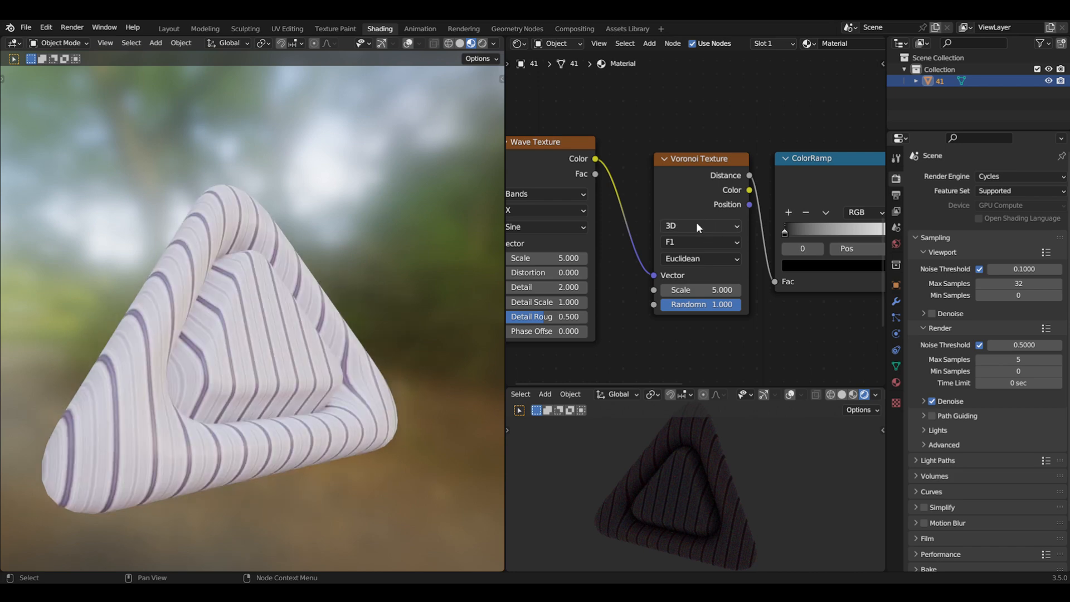
left_click(697, 221)
left_click(680, 288)
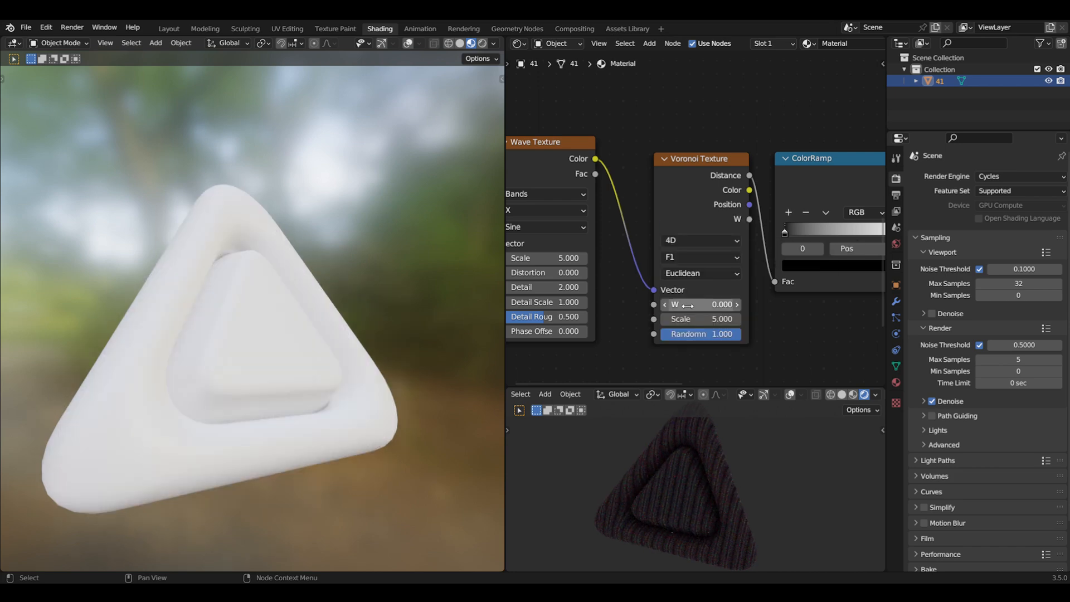
Step: Move the Wave Texture node slightly closer to the Voronoi Texture, and open the Preferences
middle_click_drag(640, 274, 780, 266)
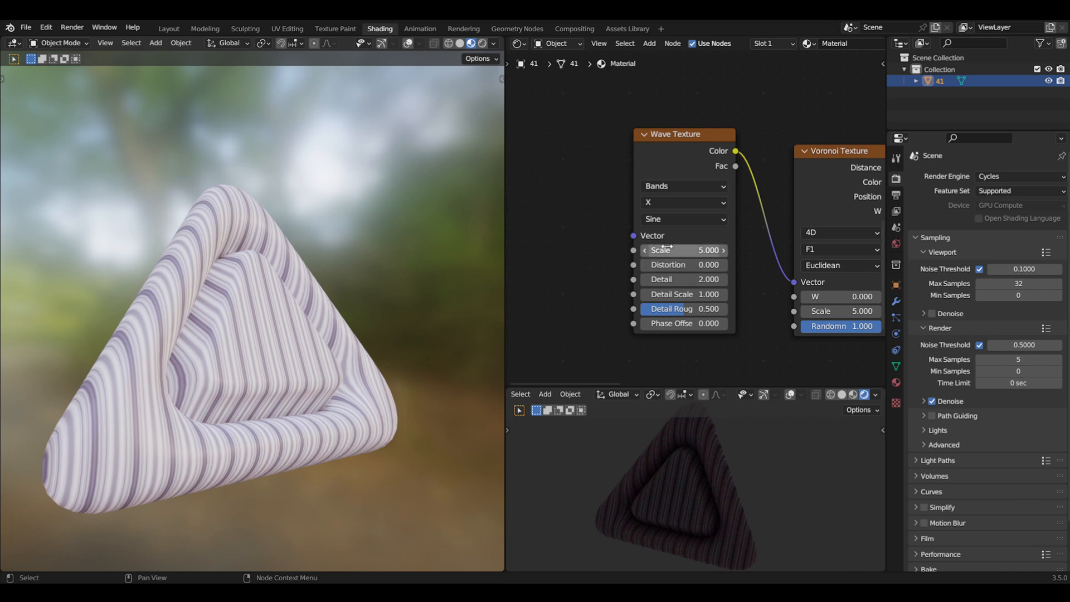
left_click_drag(680, 133, 694, 142)
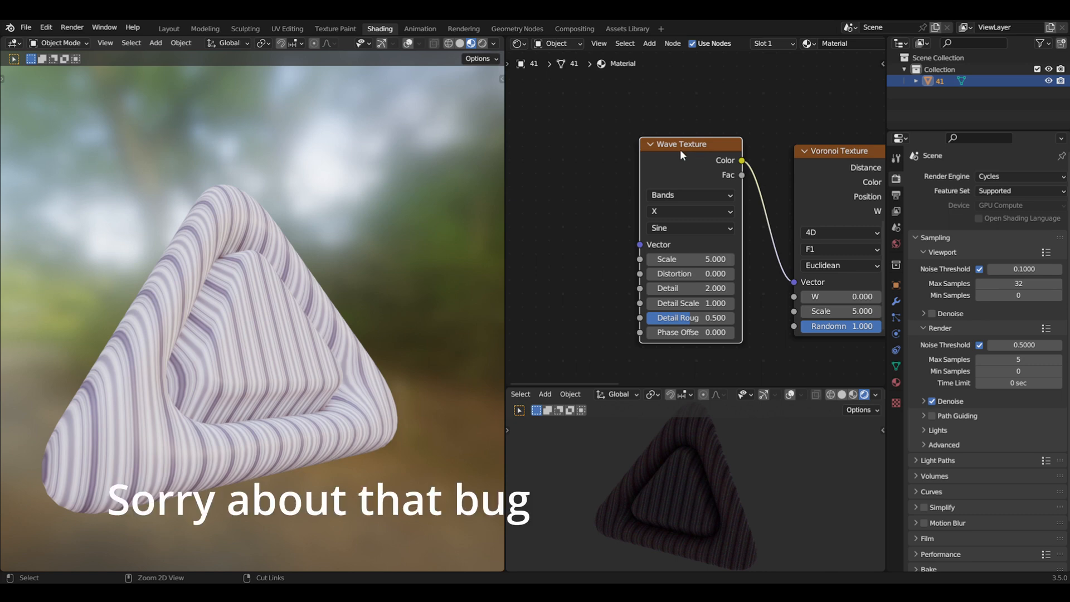
left_click(46, 27)
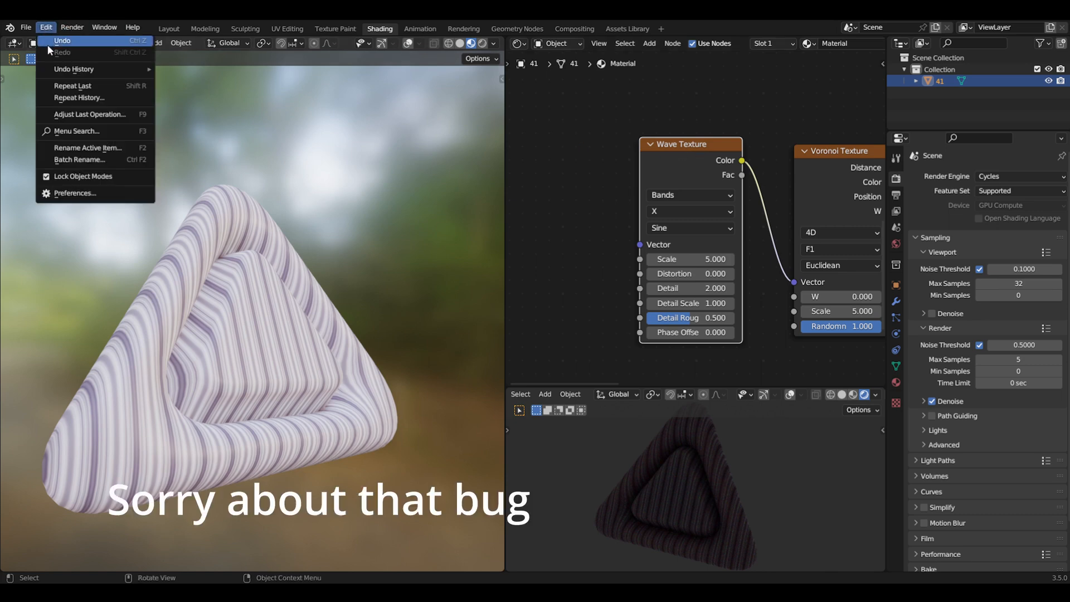
left_click(74, 191)
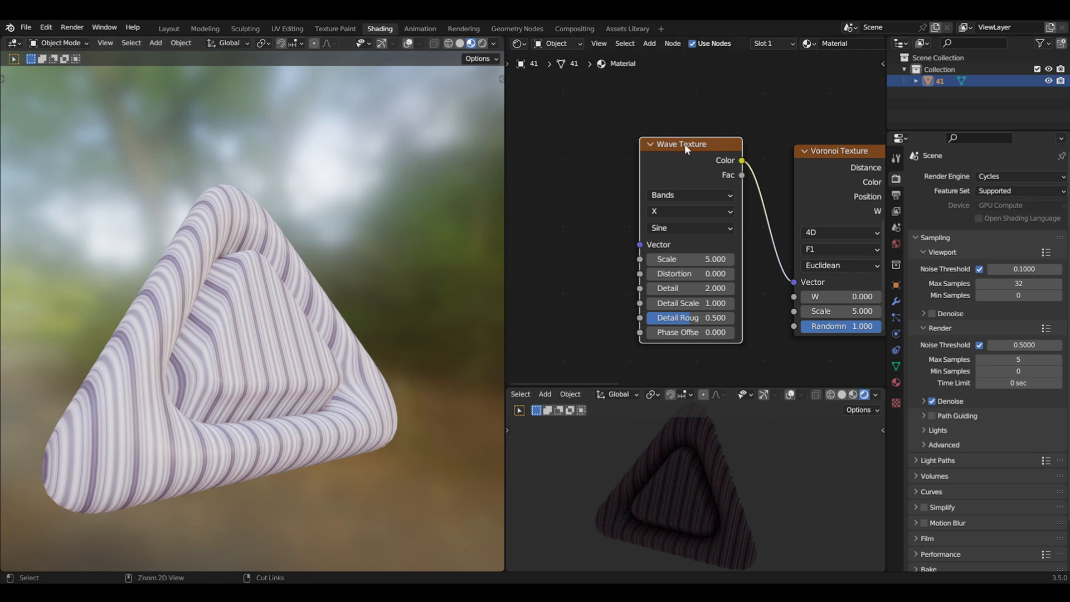
Step: Add linked Texture Coordinate and Mapping nodes feeding the Wave Texture's Vector input from the Generated coordinates
key("ctrl+t")
middle_click_drag(613, 205, 704, 158)
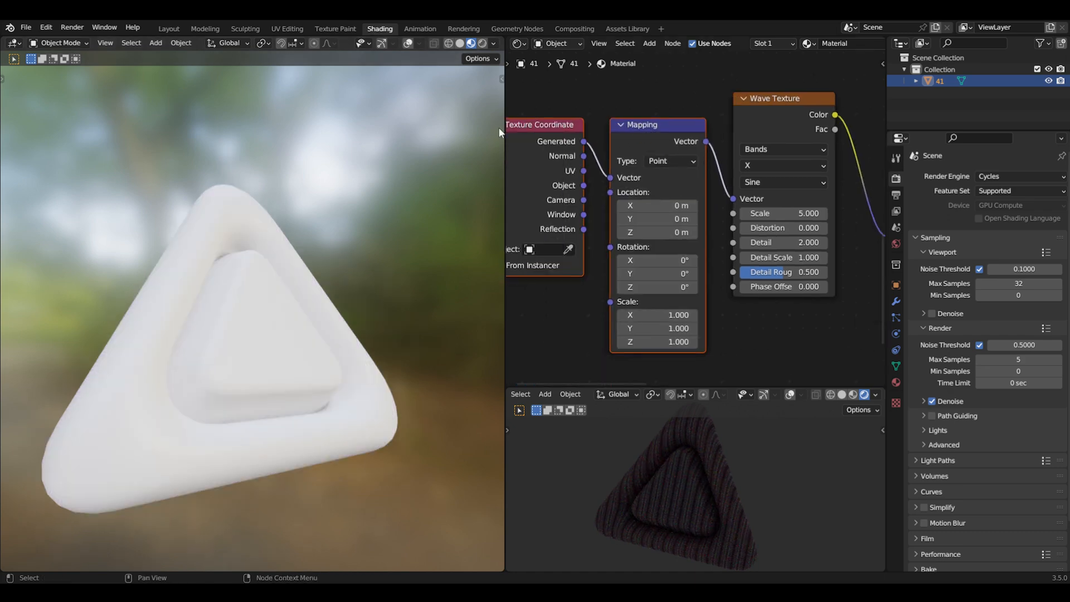
middle_click_drag(631, 108, 610, 80)
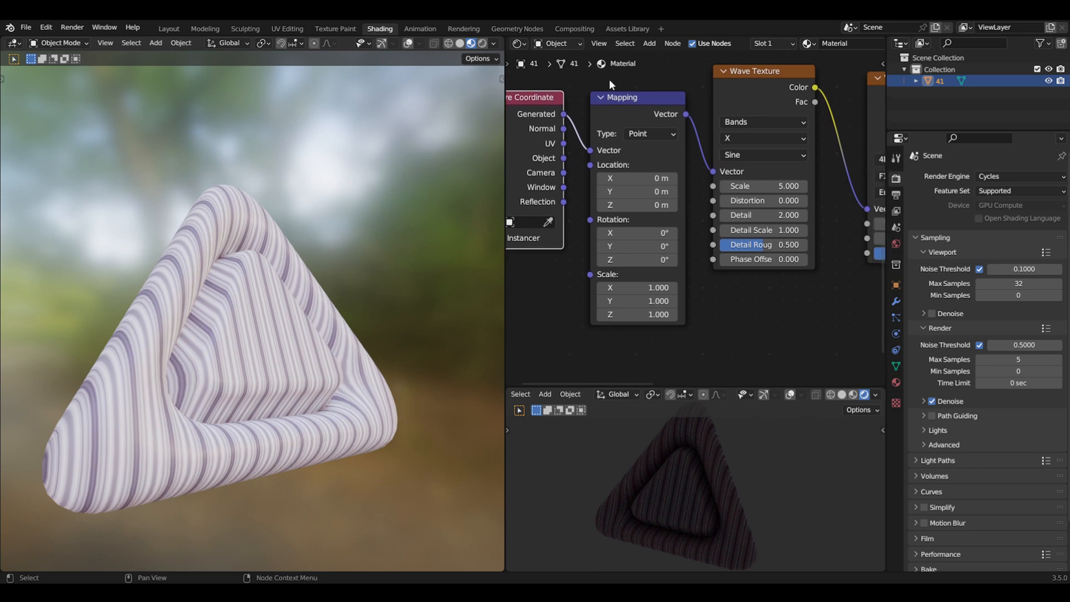
Step: Add a Value node below the Wave Texture
middle_click_drag(742, 299, 684, 339, "shift")
scroll(760, 245, "up", 3)
middle_click_drag(759, 246, 653, 265, "shift")
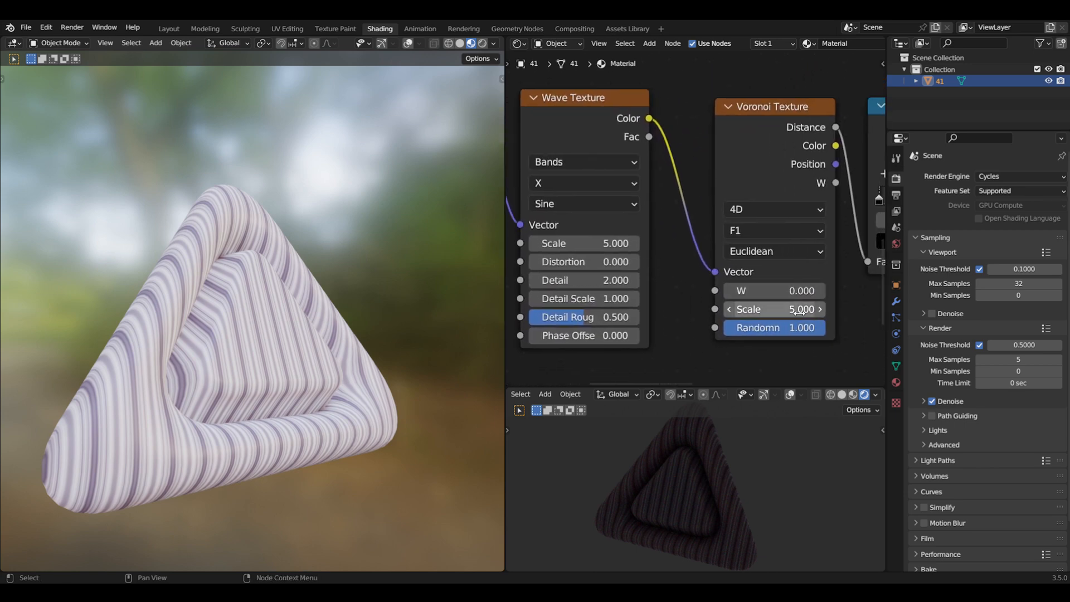
middle_click_drag(686, 311, 762, 235)
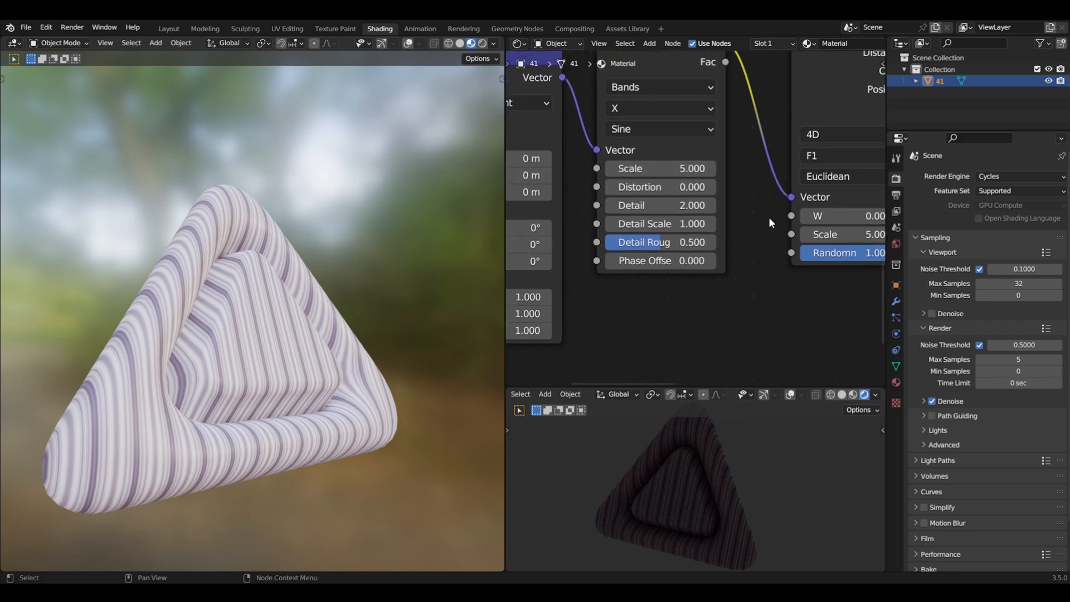
key("shift+a")
left_click(728, 213)
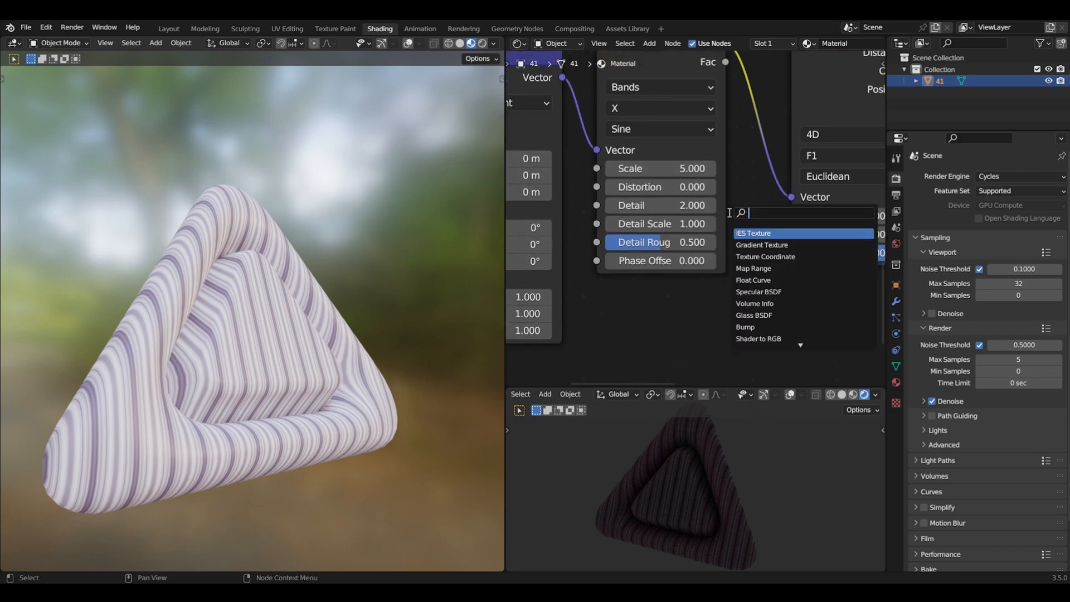
type("val")
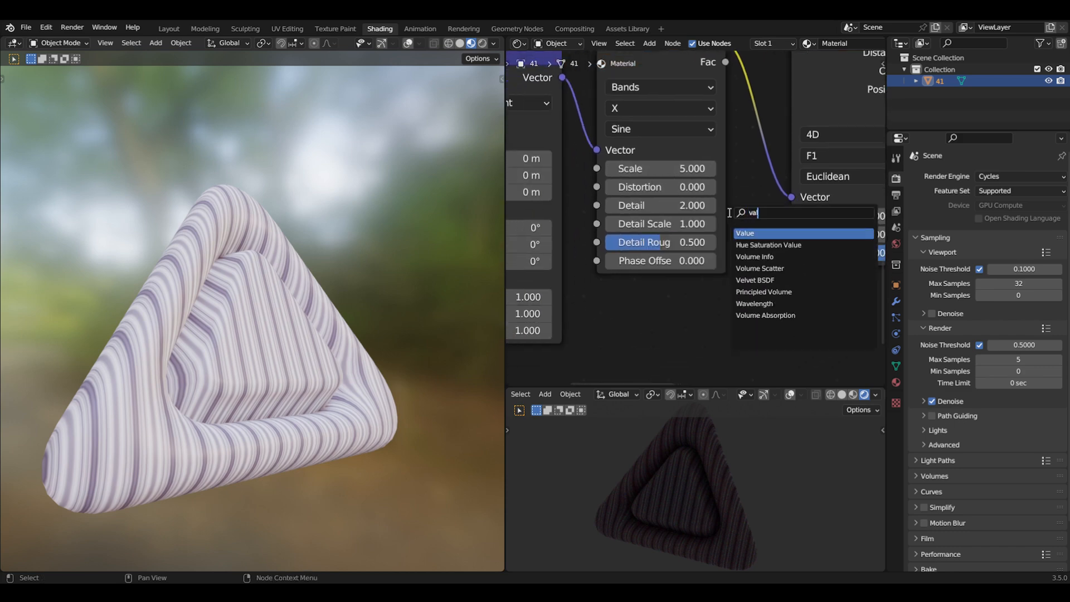
left_click(762, 234)
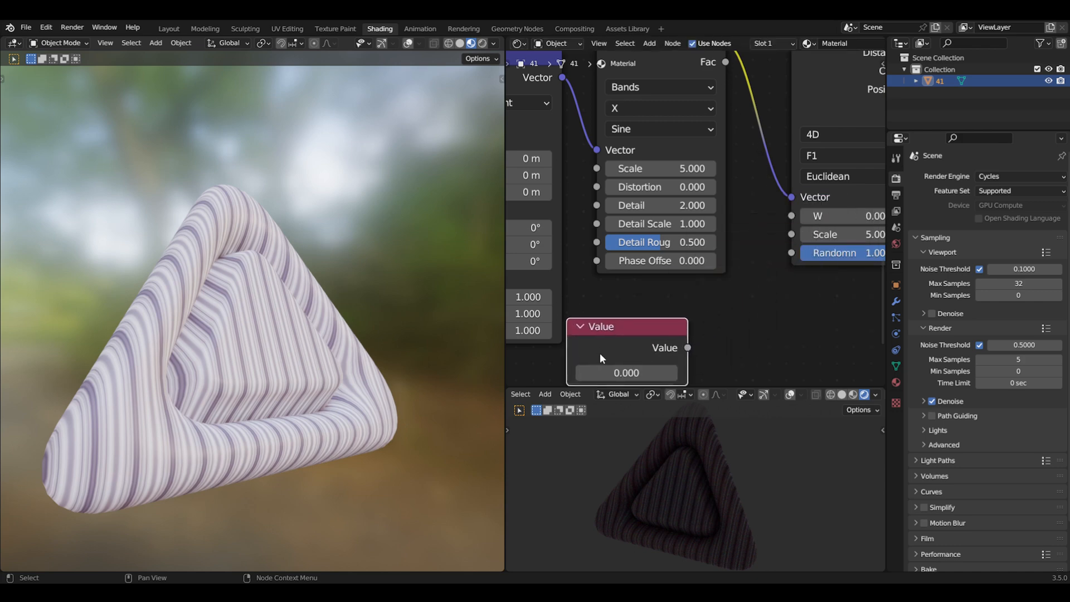
Step: Connect the Value node to the Scale inputs of both the Voronoi Texture and the Wave Texture
left_click_drag(687, 347, 791, 234)
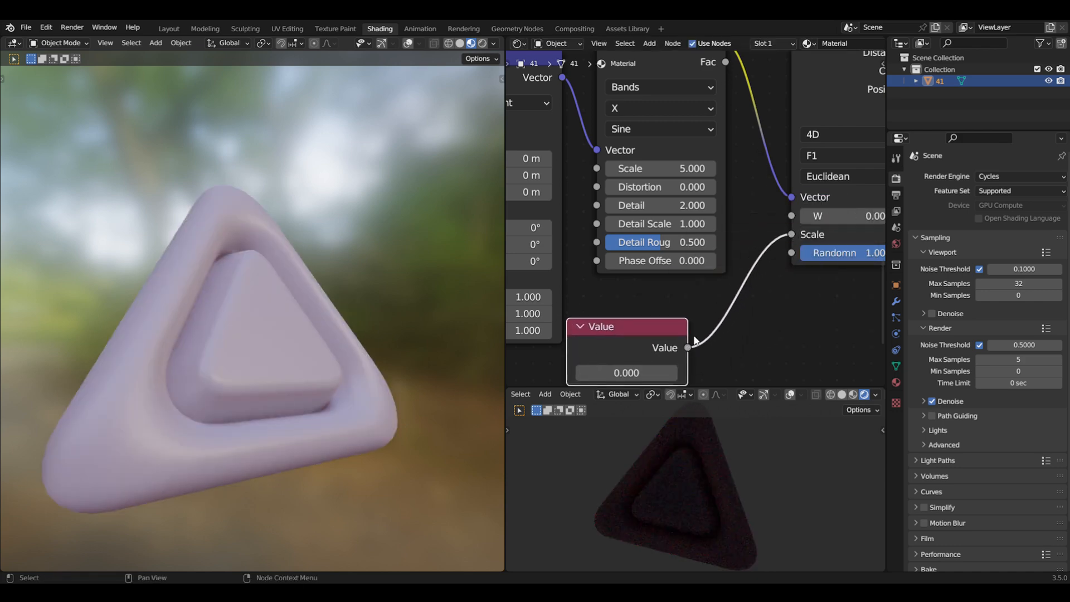
left_click_drag(689, 347, 596, 168)
scroll(737, 242, "down", 2)
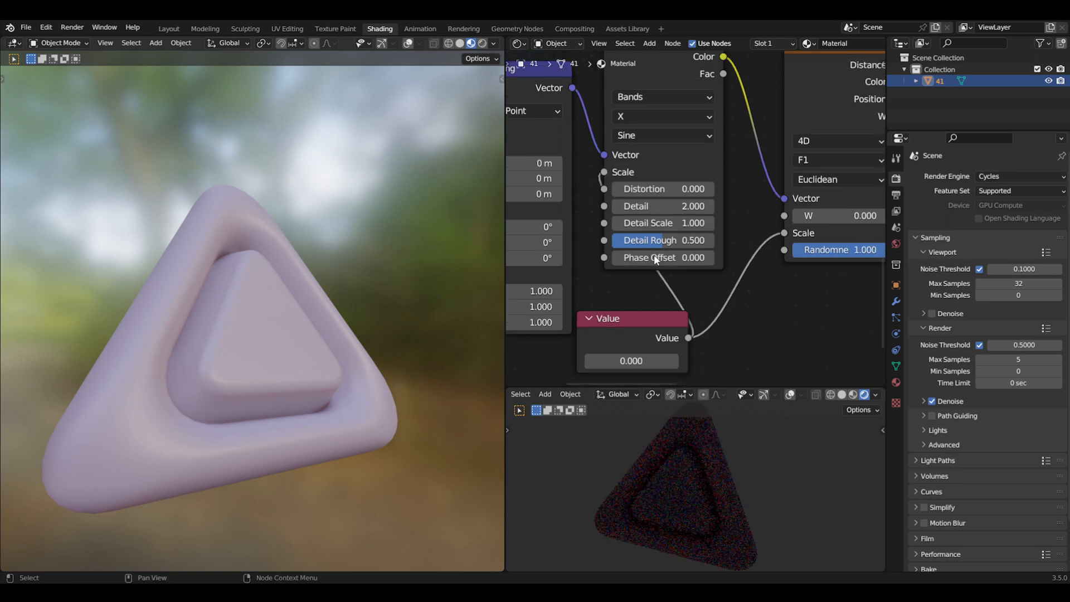
Step: Set the Value node to 0.800 and move the ColorRamp's black stop to about 0.587
mouse_move(679, 246)
left_mouse_down()
mouse_move(582, 275)
mouse_move(607, 307)
mouse_move(629, 307)
left_mouse_up()
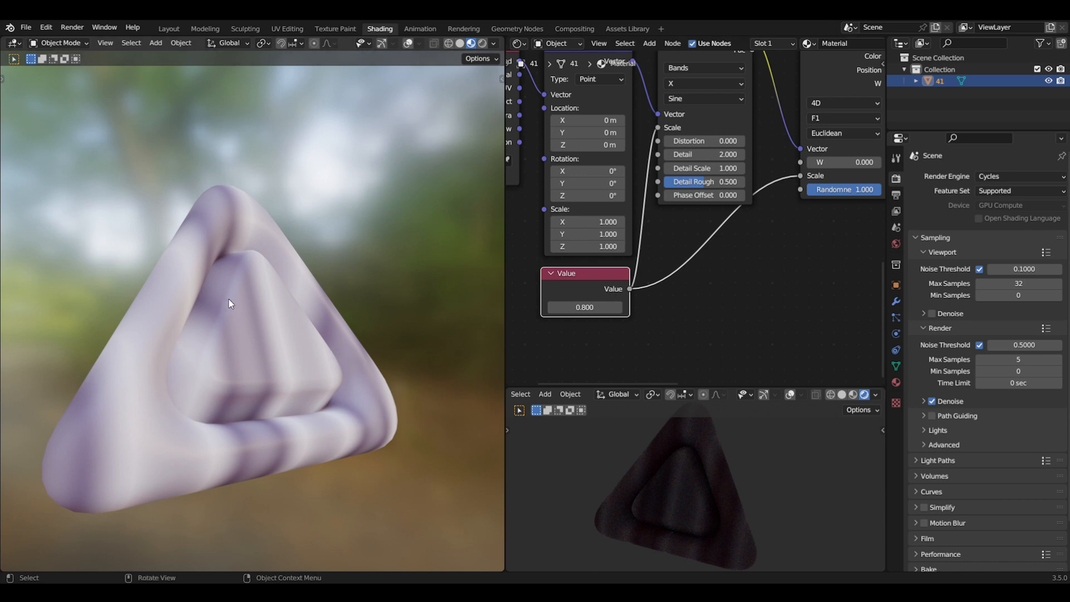
middle_click_drag(228, 299, 317, 326)
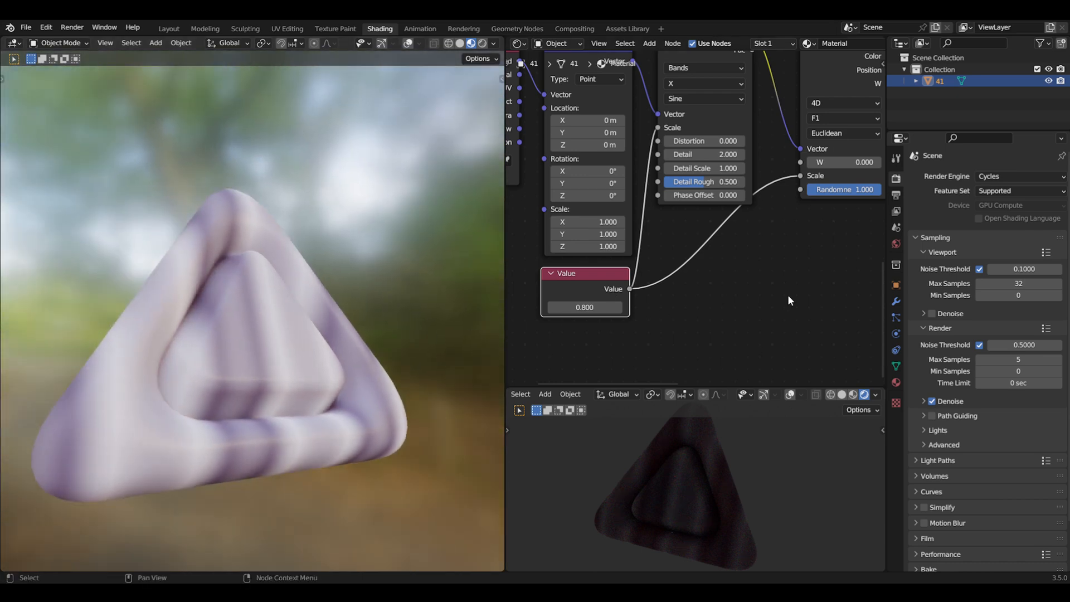
middle_click_drag(788, 299, 536, 278)
scroll(607, 215, "up", 3)
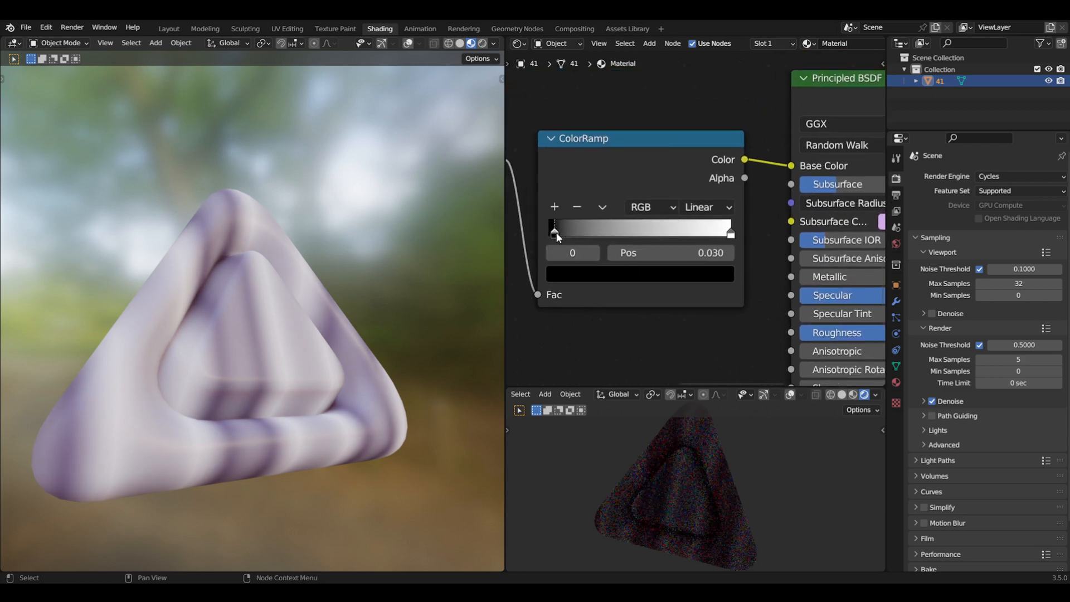
left_click_drag(556, 233, 660, 230)
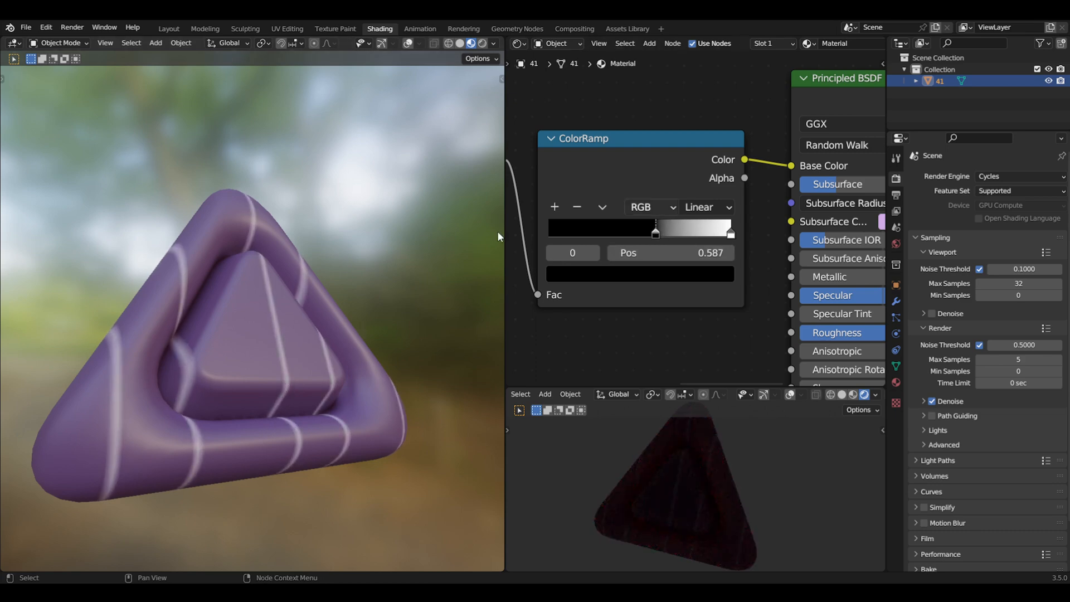
Step: Set the ColorRamp interpolation to Constant, with the black stop at the start and the white stop at about 0.353
left_click(707, 207)
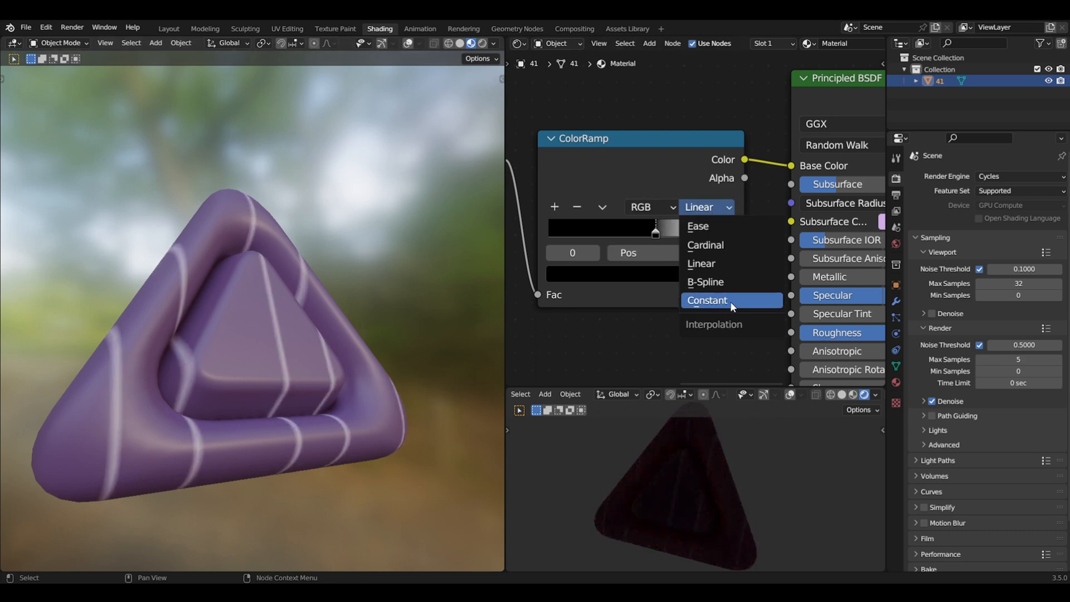
left_click(730, 301)
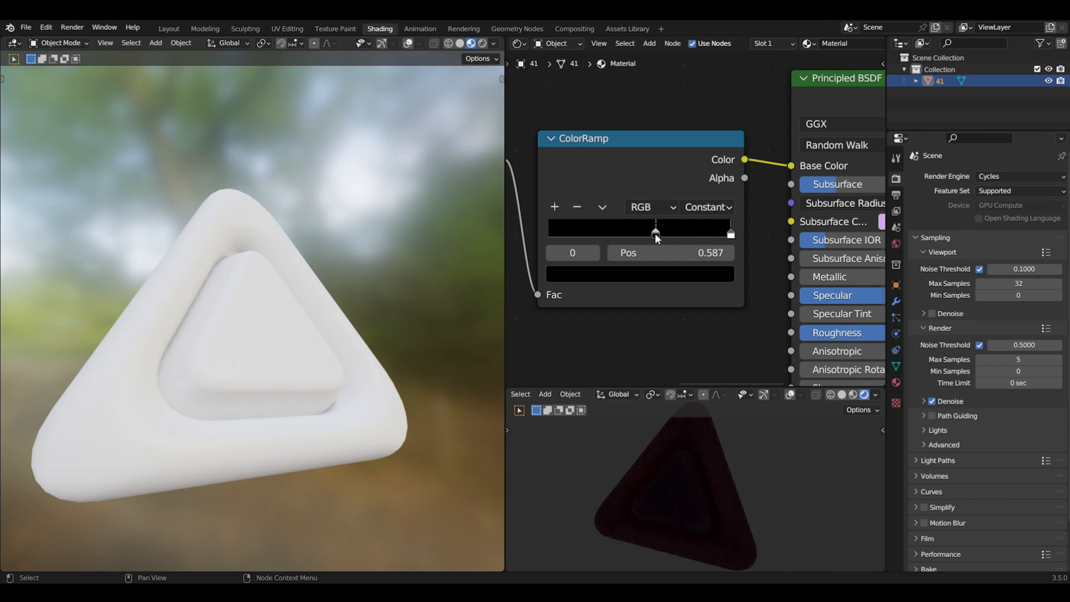
left_click_drag(656, 237, 522, 246)
left_click_drag(734, 235, 613, 235)
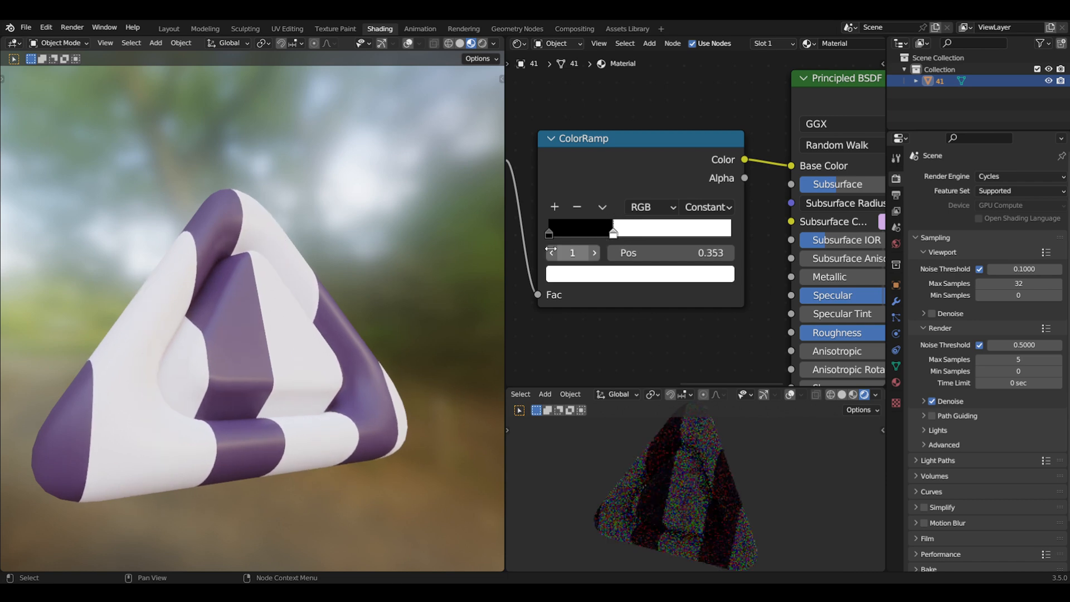
Step: Change the ColorRamp interpolation to Cardinal, with the white stop at 1.000 and the black stop at about 0.264
left_click(706, 206)
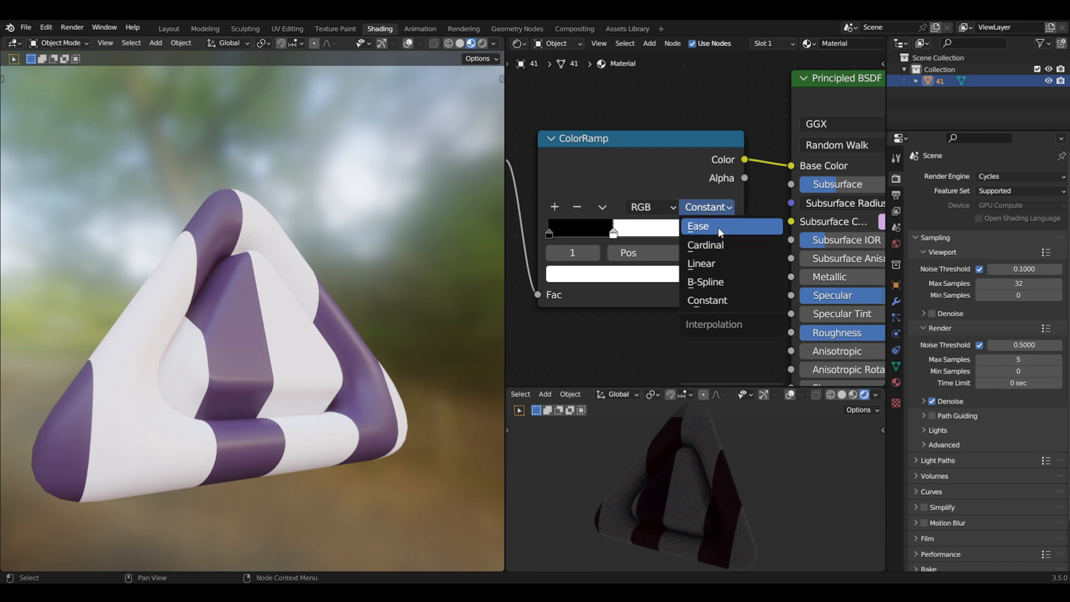
left_click(703, 226)
left_click(712, 211)
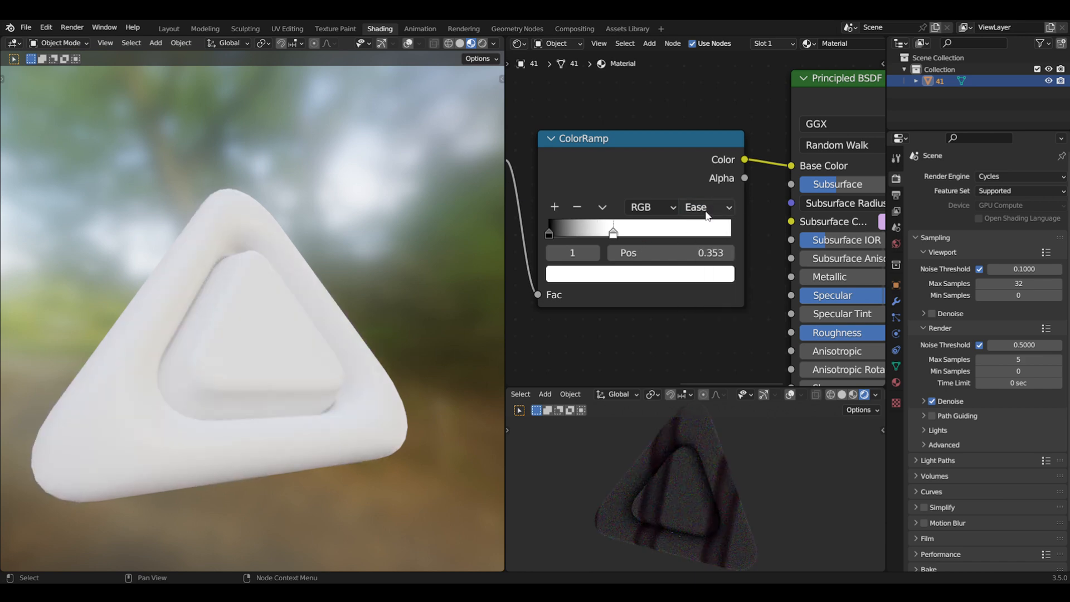
left_click(706, 207)
left_click(705, 244)
left_click_drag(613, 233, 737, 240)
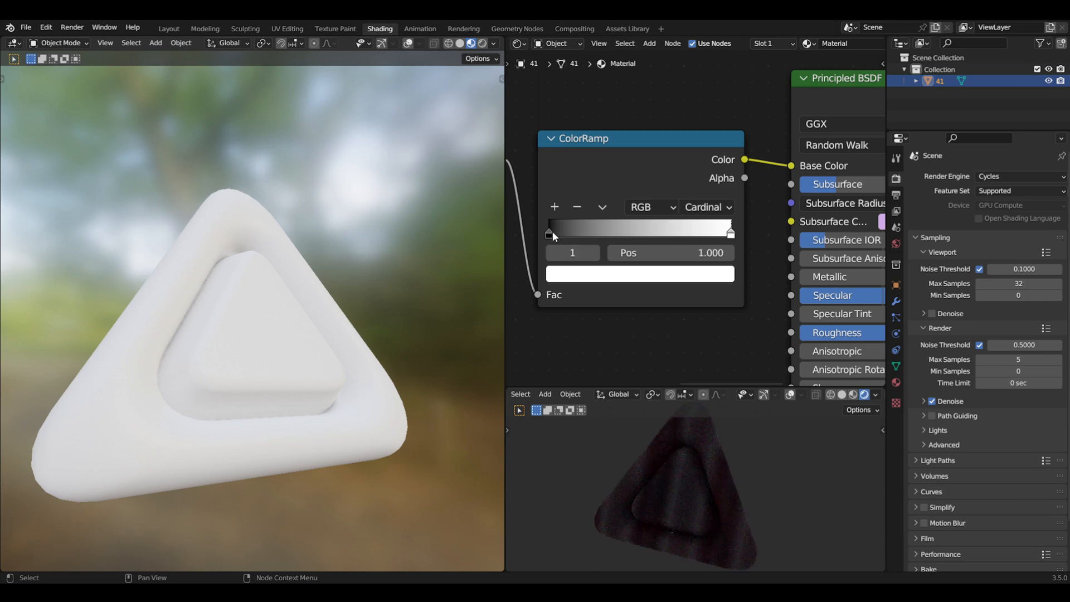
left_click_drag(549, 233, 598, 234)
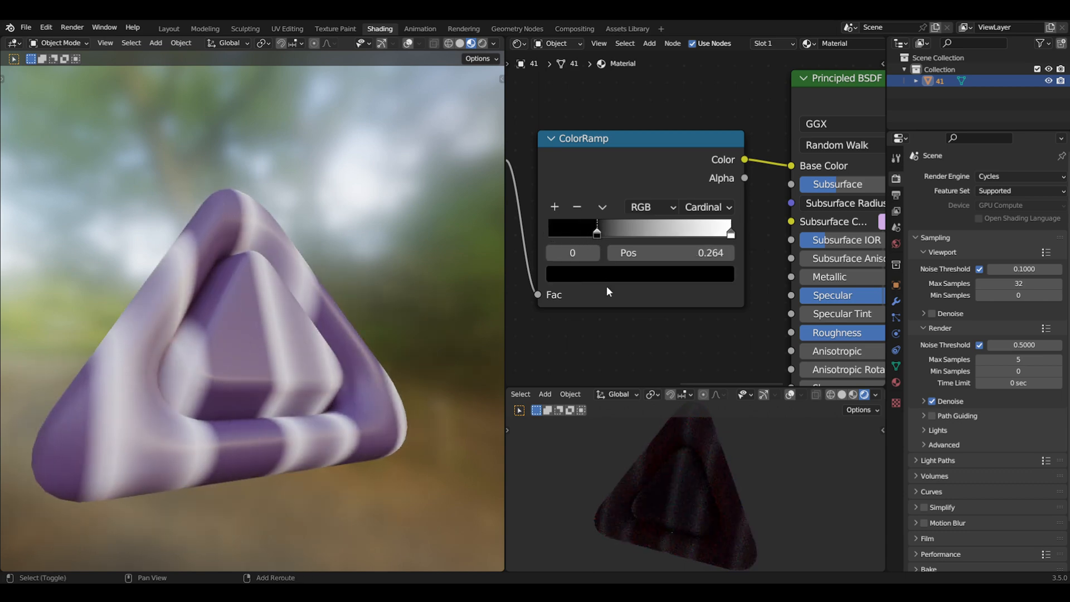
Step: Connect the Voronoi Texture's Color output to the ColorRamp's Fac input and move the black stop to about 0.294
middle_click_drag(569, 307, 700, 283)
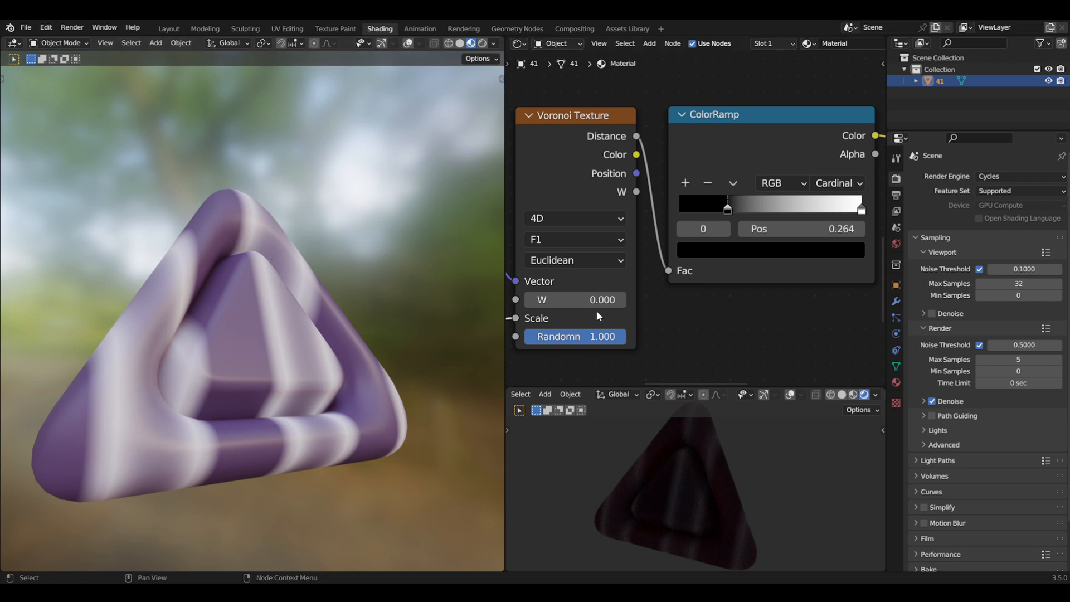
middle_click_drag(530, 353, 745, 336)
scroll(606, 203, "down", 3)
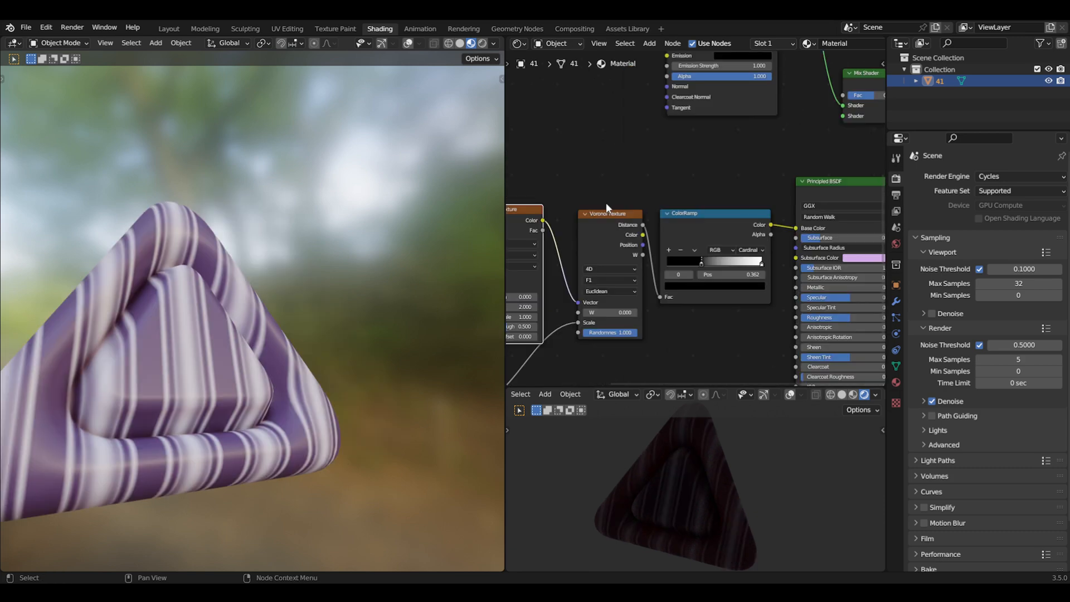
scroll(602, 218, "up", 2)
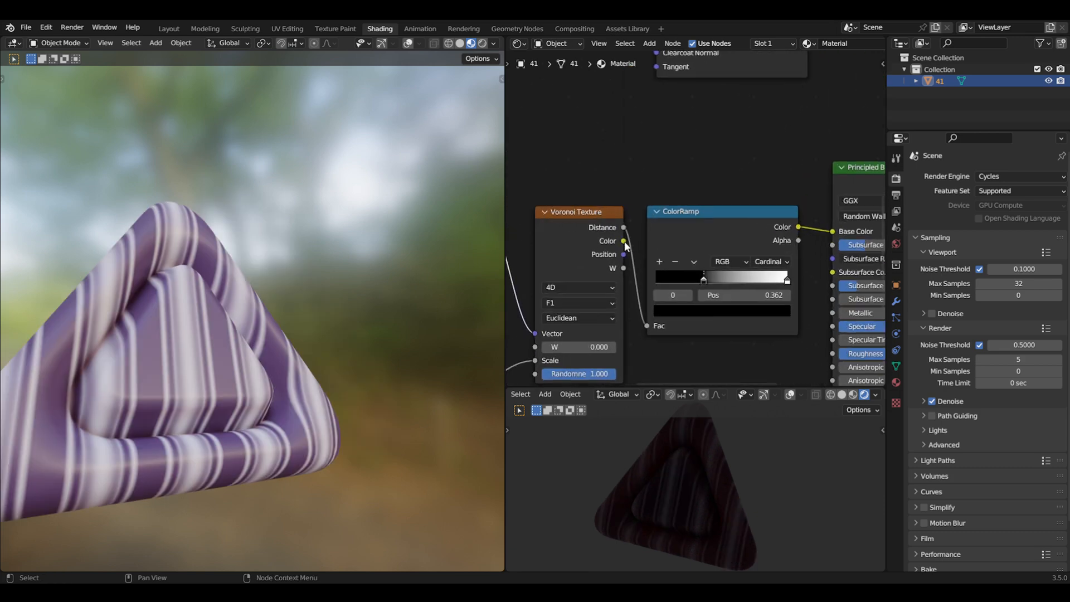
left_click_drag(624, 240, 653, 250)
left_click_drag(640, 337, 648, 327)
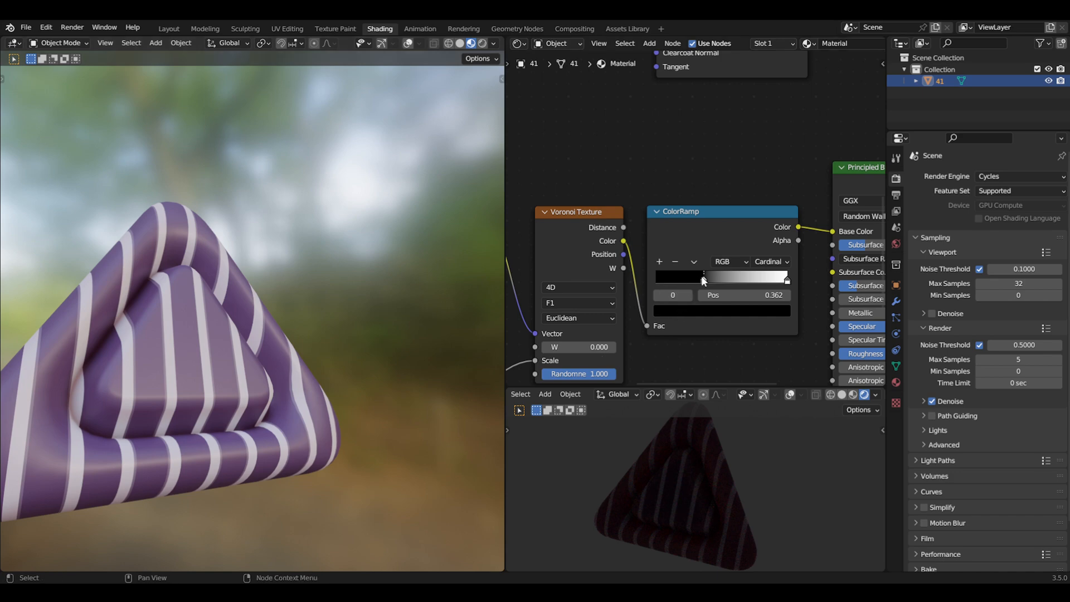
left_click_drag(704, 278, 695, 280)
Step: Set the Value node to 0.990 and the Voronoi Texture's W to -0.330
middle_click_drag(671, 349, 742, 313)
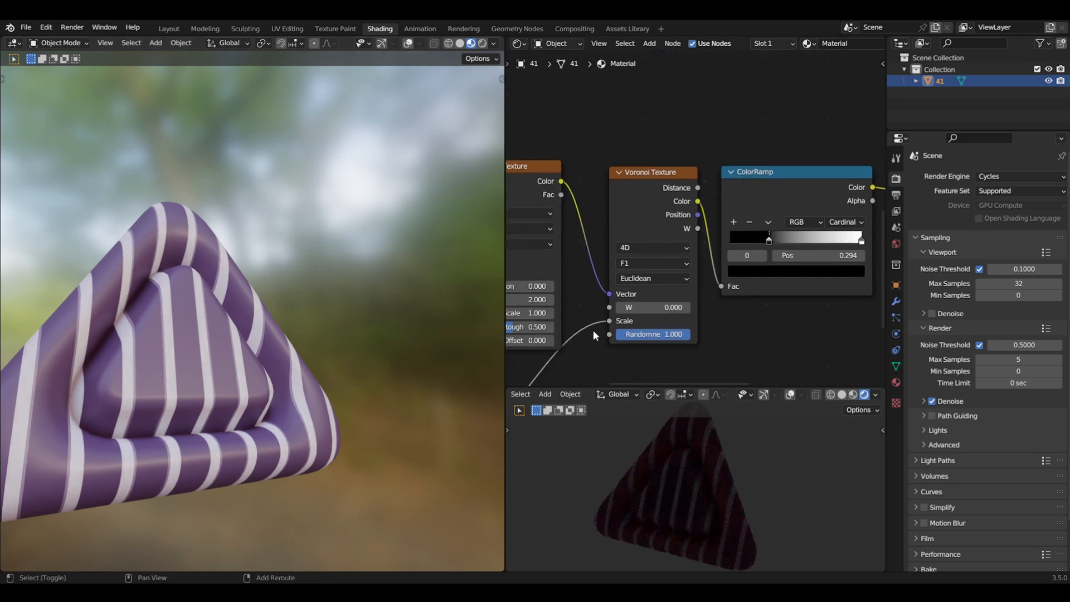
middle_click_drag(593, 330, 796, 183)
mouse_move(621, 304)
left_mouse_down()
mouse_move(630, 304)
mouse_move(617, 304)
left_mouse_up()
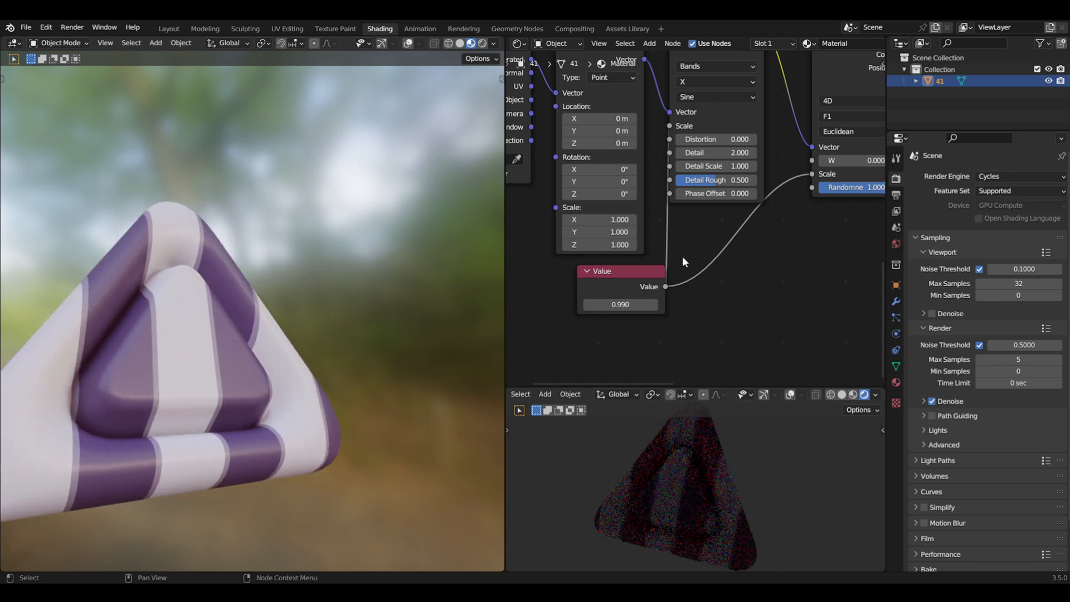
middle_click_drag(682, 255, 644, 313)
left_click_drag(819, 217, 813, 217)
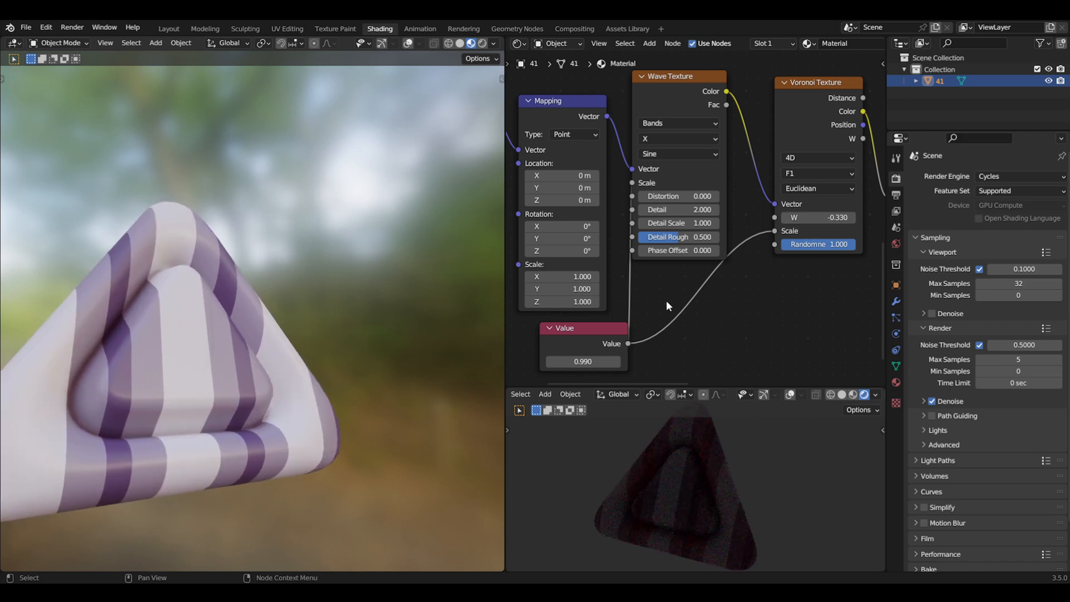
Step: Set the Mapping node's X location to -0.4 m and the Value node to 0.650
middle_click_drag(641, 279, 767, 314)
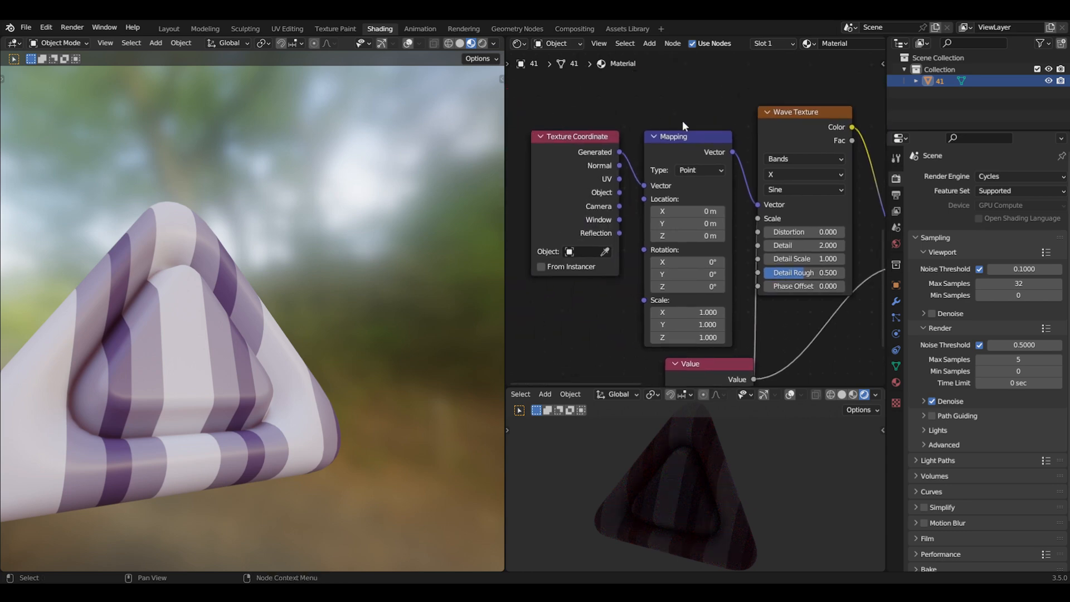
mouse_move(689, 212)
left_mouse_down()
mouse_move(699, 211)
mouse_move(685, 211)
left_mouse_up()
mouse_move(687, 262)
left_mouse_down()
mouse_move(673, 262)
mouse_move(681, 277)
left_mouse_up()
key("BackSpace")
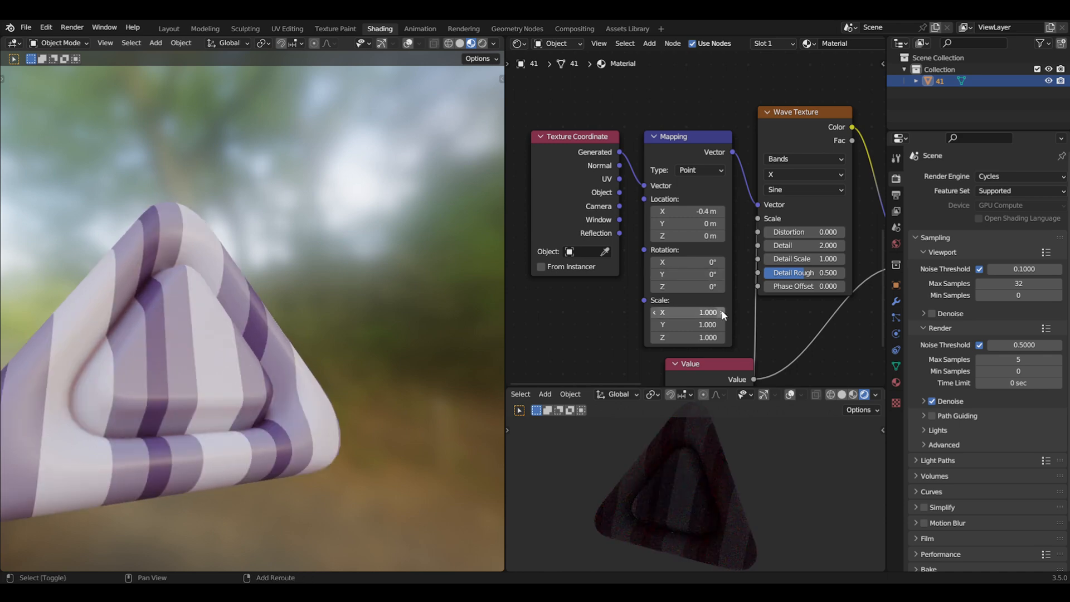
middle_click_drag(782, 337, 707, 253)
left_click_drag(650, 306, 625, 307)
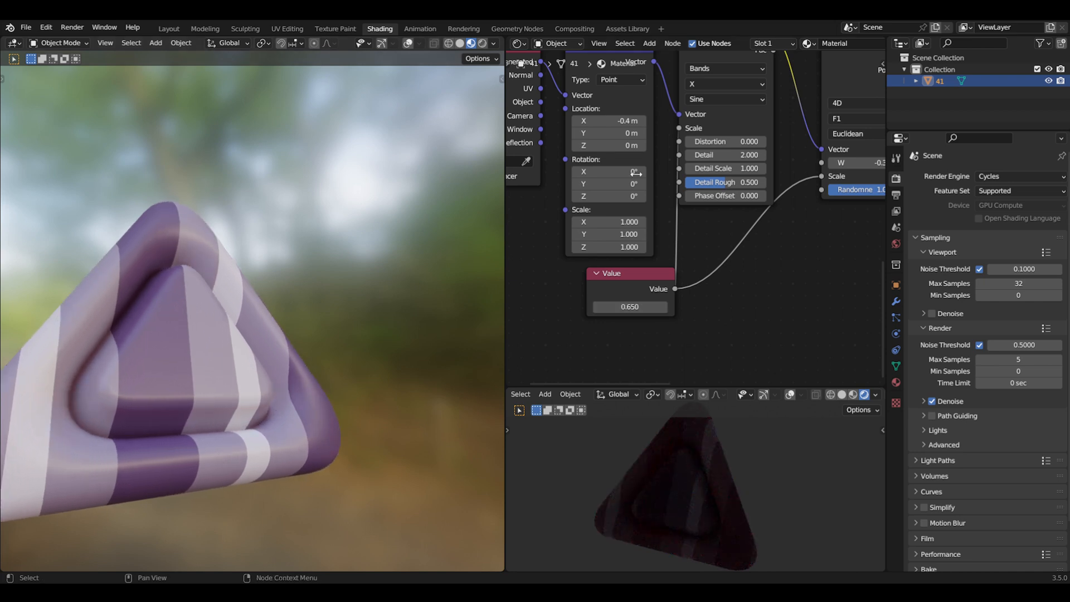
Step: Insert the Mix Shader before the Material Output, combining both Principled BSDFs, and space out the connected nodes
scroll(800, 233, "down", 6)
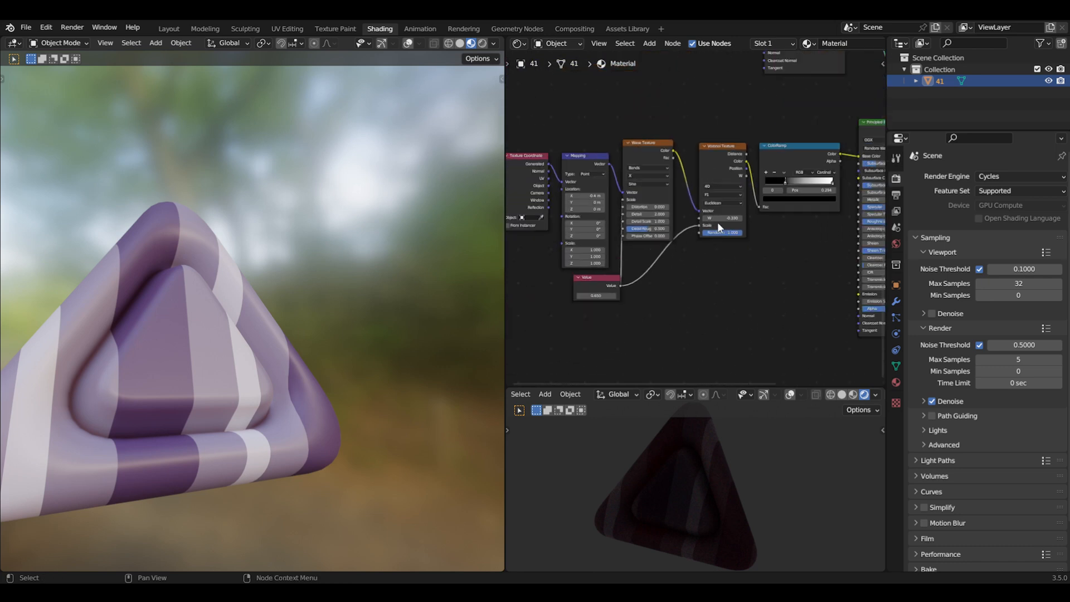
middle_click_drag(740, 139, 585, 281)
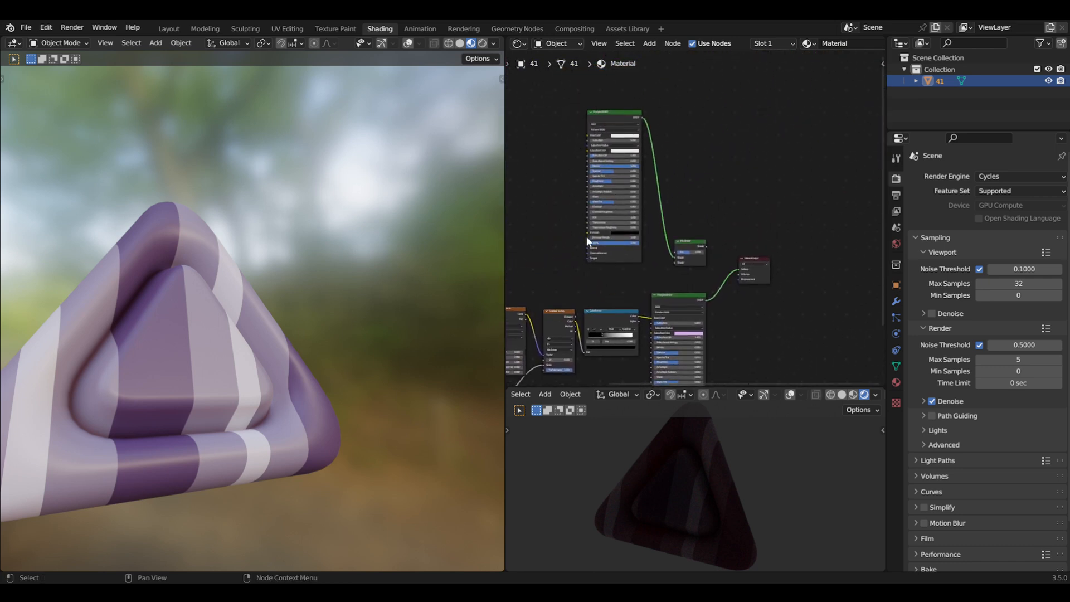
left_click_drag(691, 240, 714, 295)
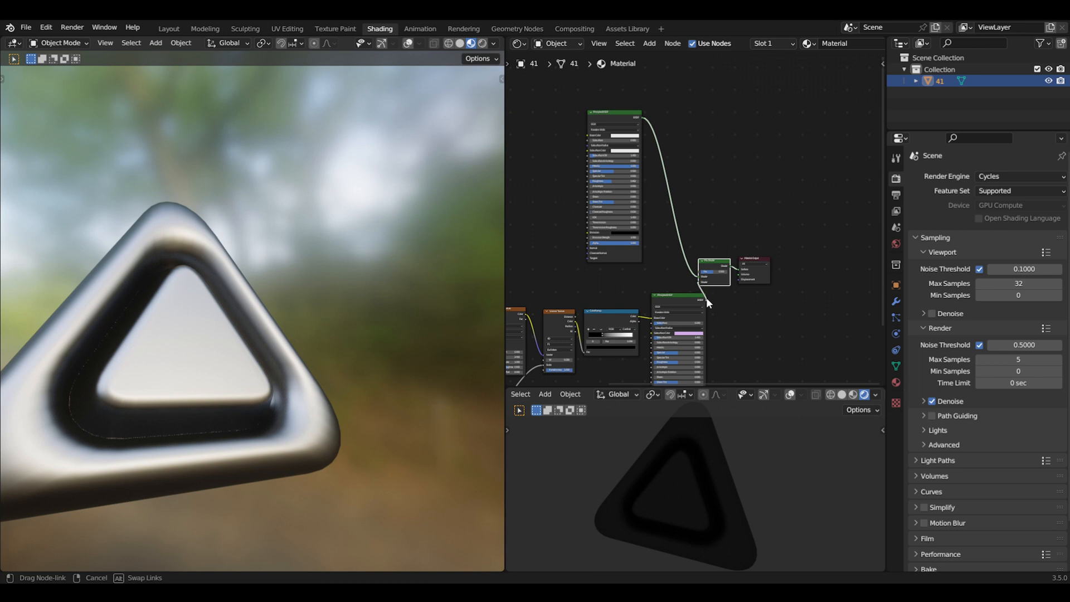
left_click_drag(756, 258, 799, 250)
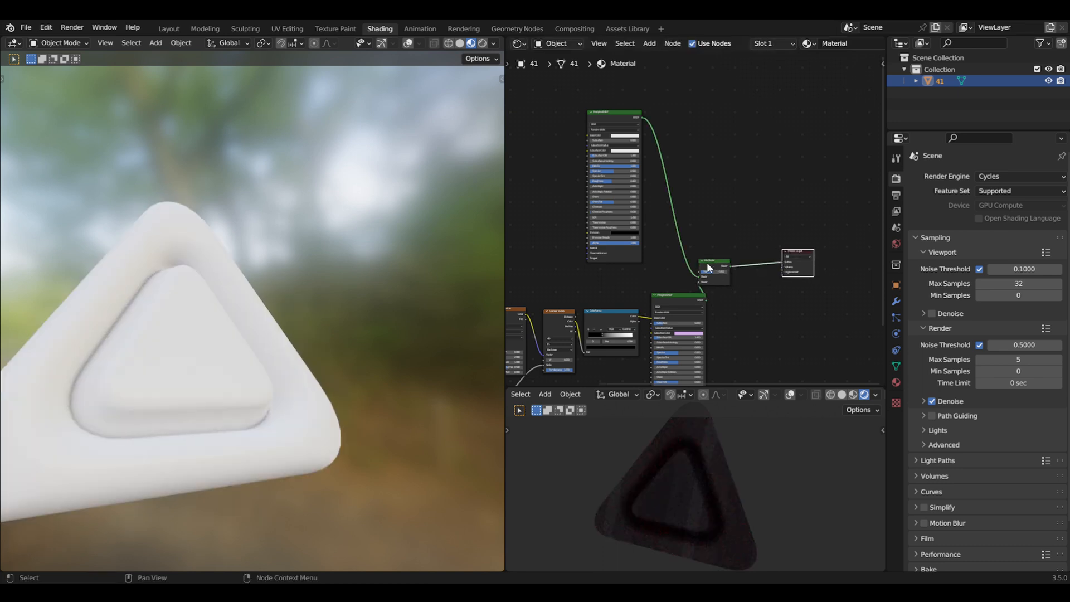
left_click_drag(708, 267, 733, 267)
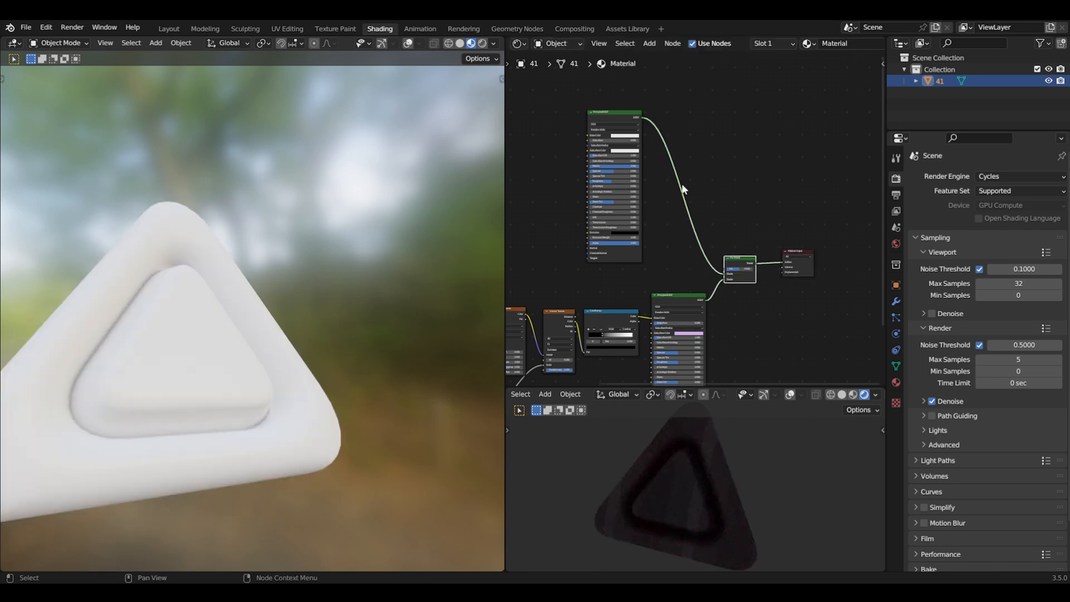
left_click_drag(603, 115, 601, 160)
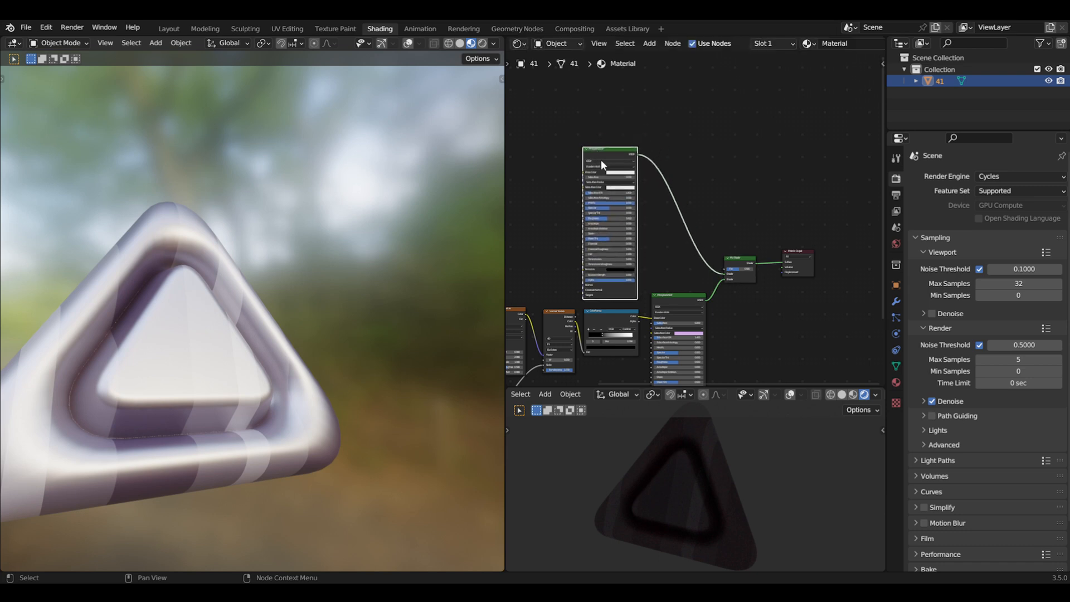
Step: Add a Noise Texture node in the empty area ahead of the metallic Principled BSDF
middle_click_drag(654, 126, 696, 182, "shift")
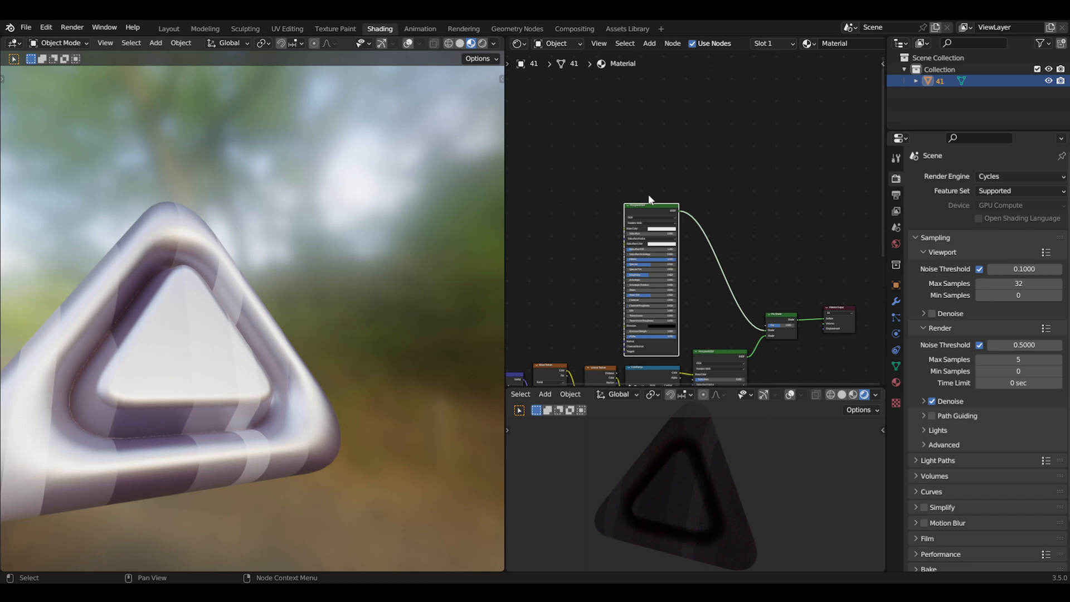
middle_click_drag(616, 191, 715, 296, "shift")
key("shift+a")
left_click(621, 227)
type("noise")
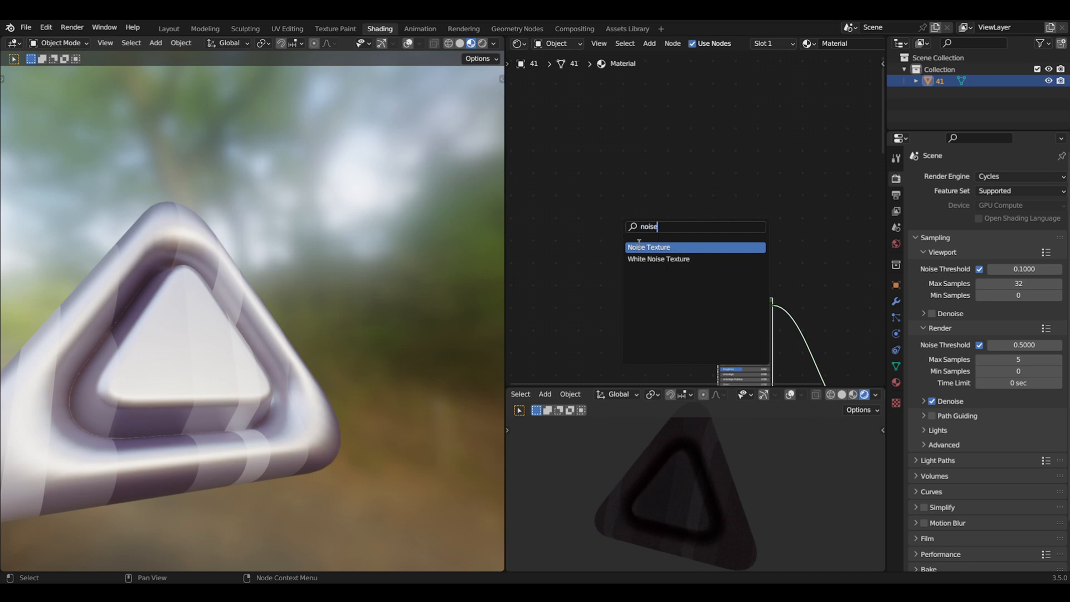
key("Return")
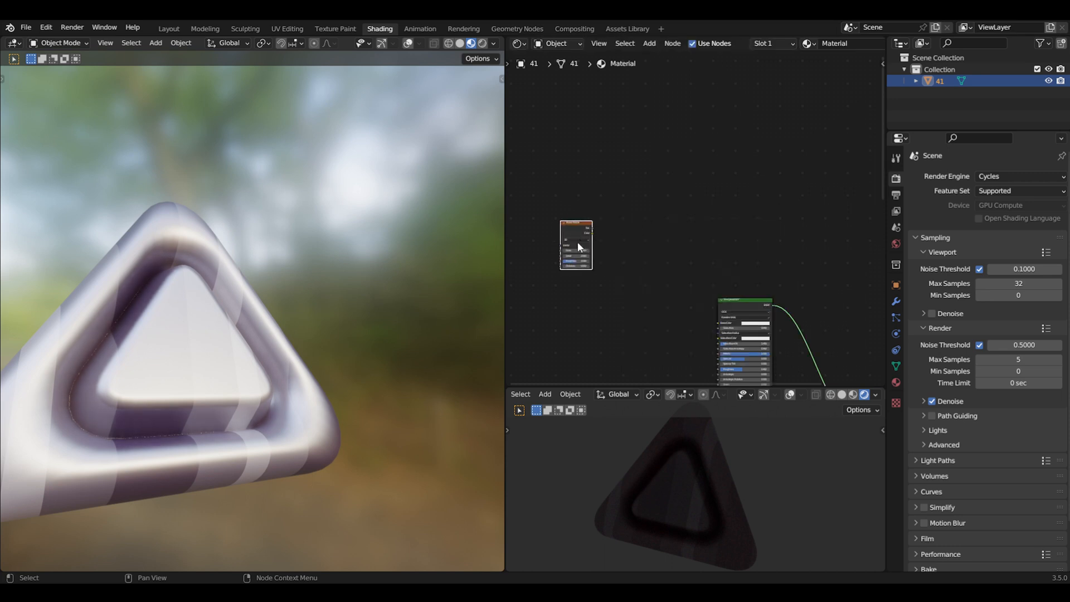
left_click(577, 242)
Step: Add a second Voronoi Texture node directly below the Noise Texture
key("shift+a")
left_click(614, 235)
type("voro")
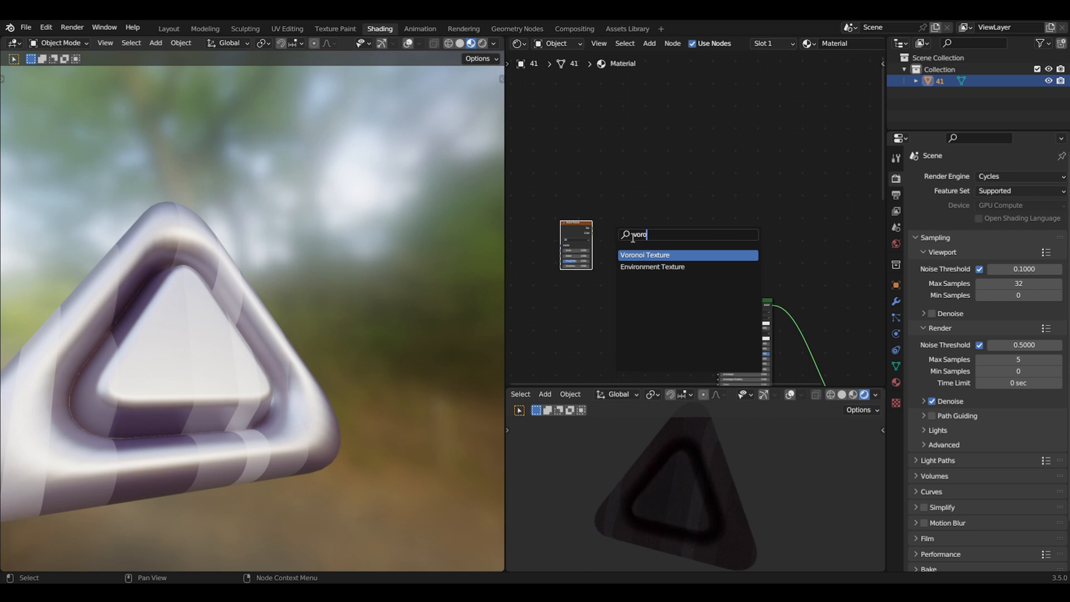
key("Return")
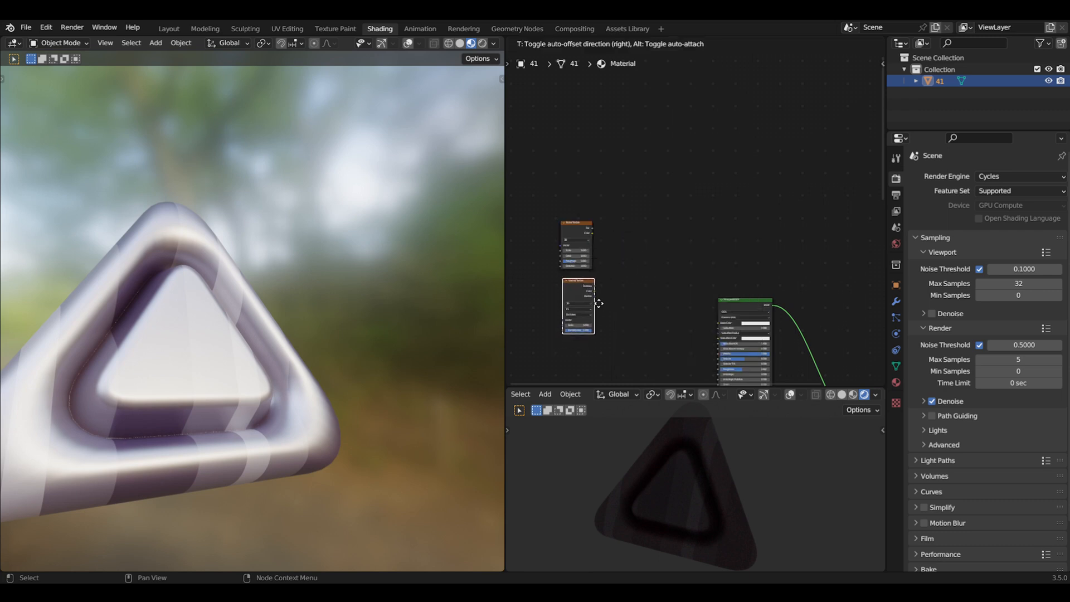
left_click(620, 312)
Step: Add a Value node ahead of the Noise Texture and the Voronoi Texture below it
scroll(610, 286, "up", 3)
key("Home")
key("shift+a")
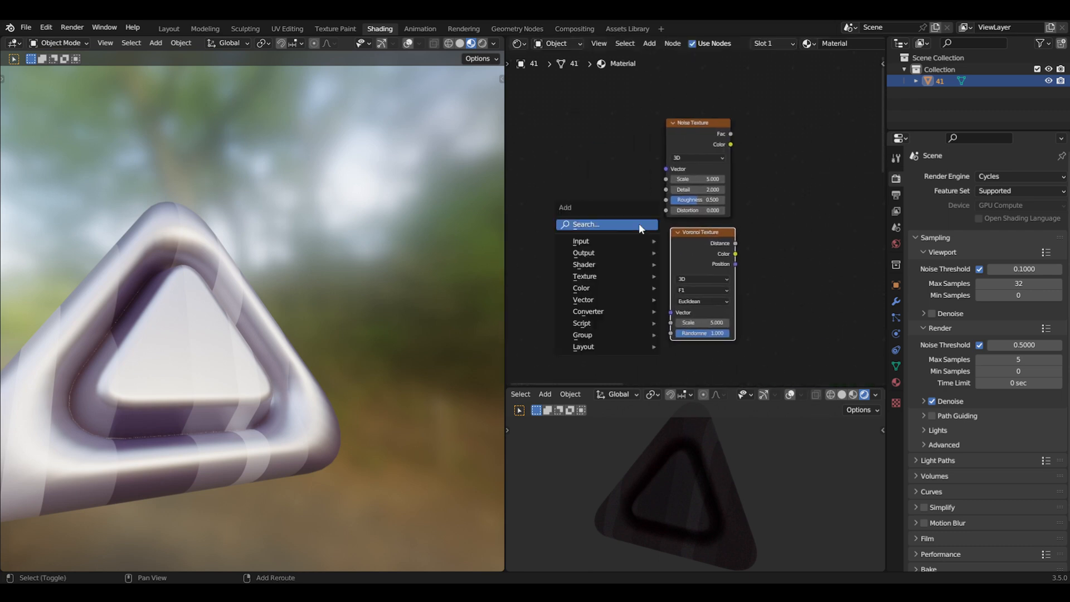
left_click(638, 223)
type("valeu")
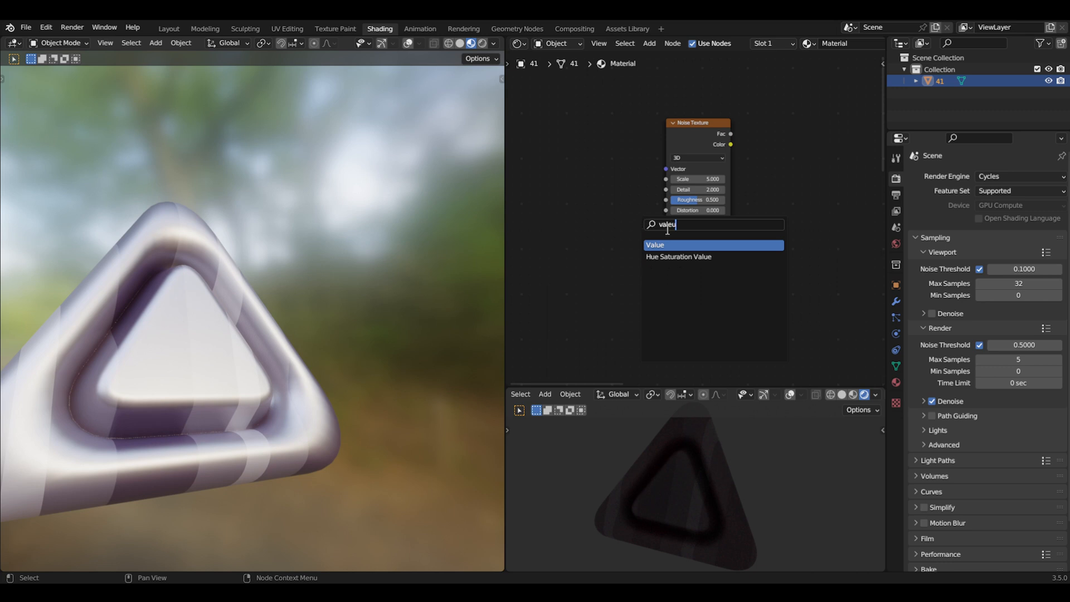
key("Return")
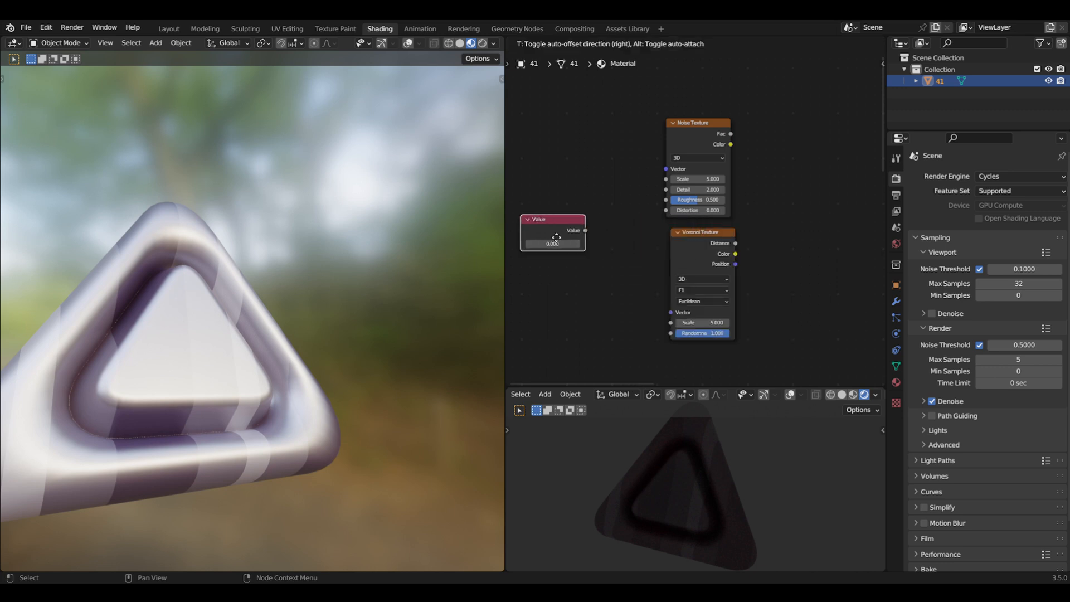
left_click(551, 229)
Step: Link the new Value node to the Scale of both the Noise and Voronoi textures, and align the Voronoi Texture under the Noise Texture
left_click_drag(585, 231, 666, 179)
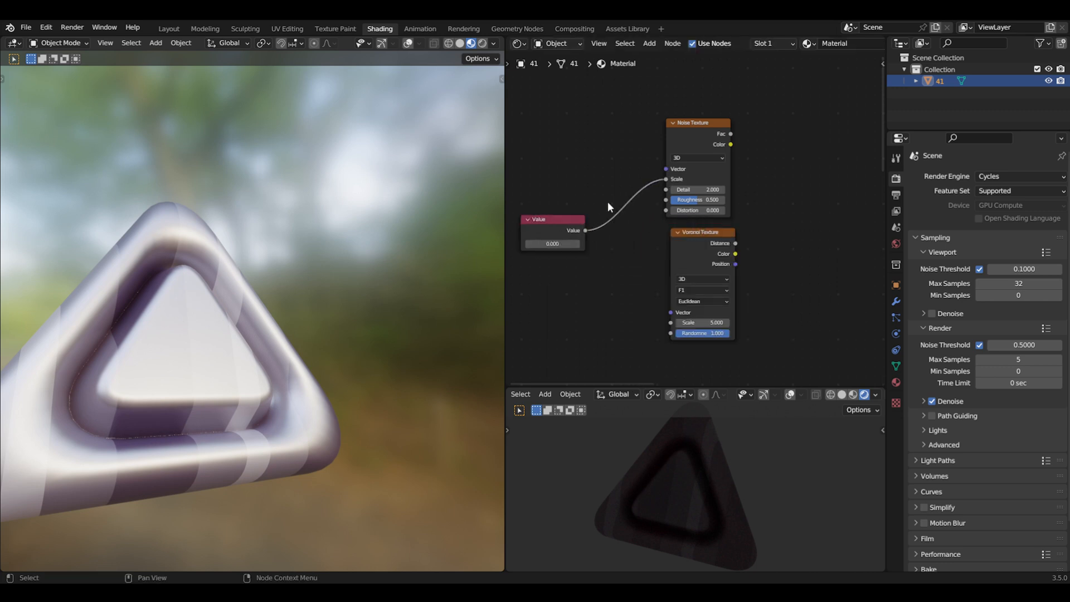
left_click_drag(586, 231, 668, 321)
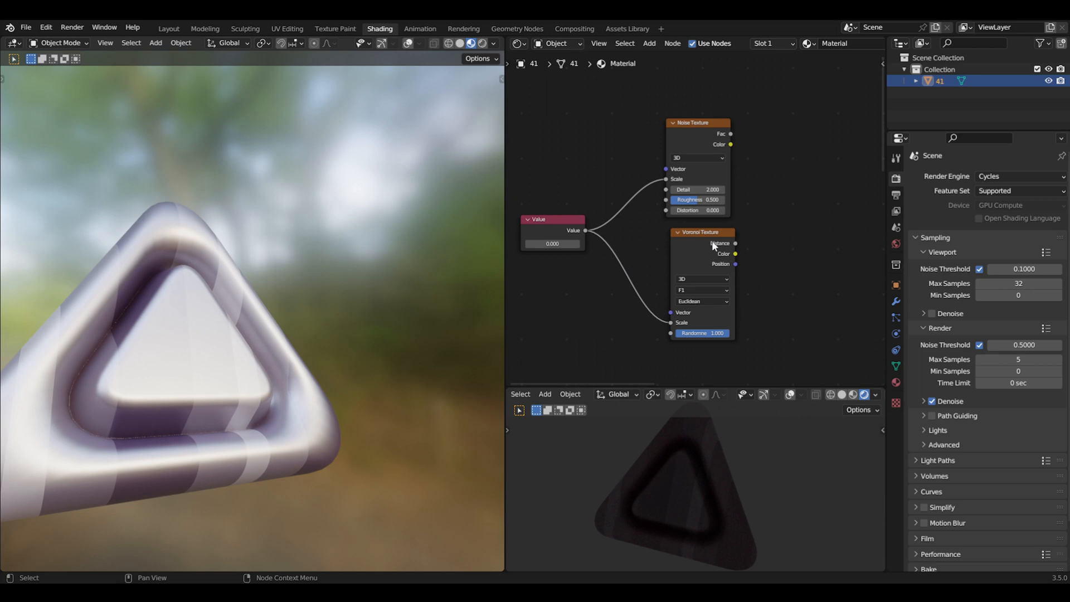
left_click_drag(709, 239, 698, 234)
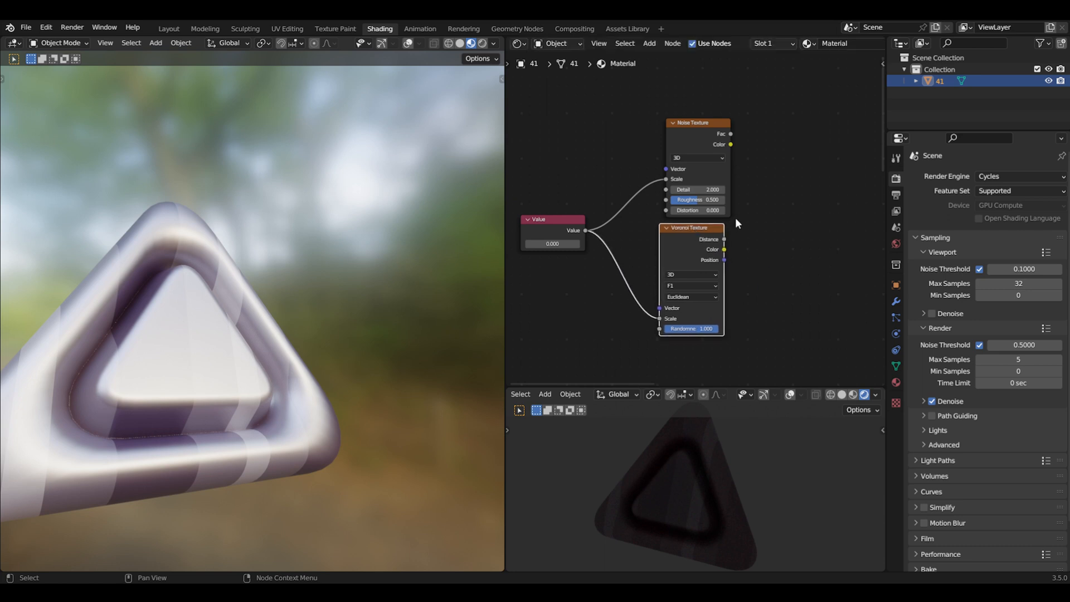
middle_click_drag(750, 207, 702, 224, "shift")
left_click_drag(650, 243, 657, 240)
middle_click_drag(716, 310, 577, 289, "shift")
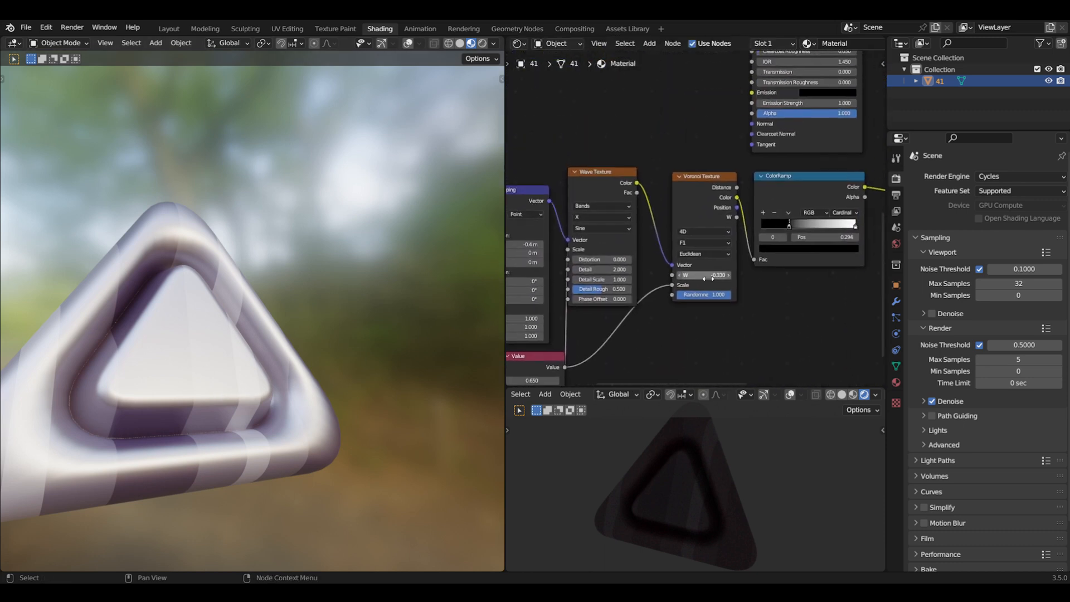
mouse_move(709, 278)
left_mouse_down()
mouse_move(725, 278)
mouse_move(708, 278)
left_mouse_up()
middle_click_drag(696, 127, 772, 52, "shift")
middle_click_drag(654, 220, 703, 185, "shift")
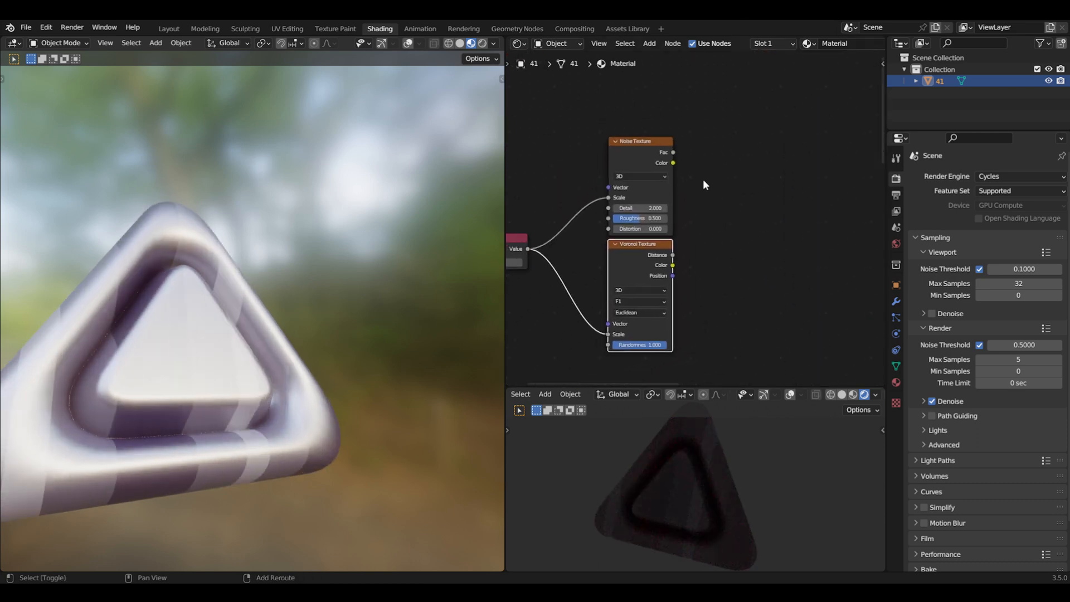
Step: Add a Float Mix node after the two textures, linking Noise Fac to A and Voronoi Distance to B
key("shift+a")
left_click(711, 210)
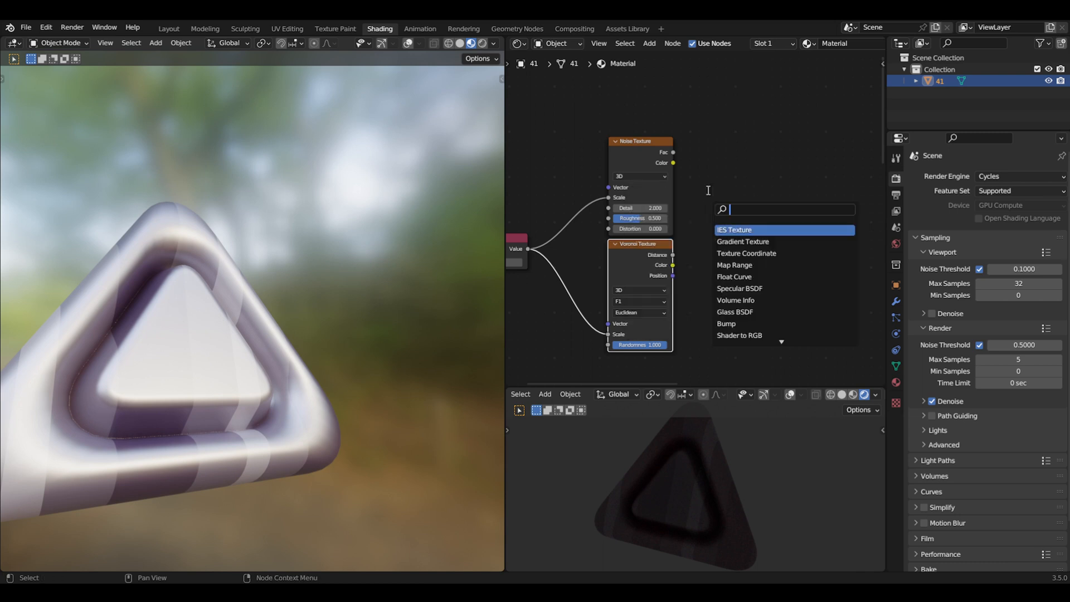
type("mix")
left_click(741, 229)
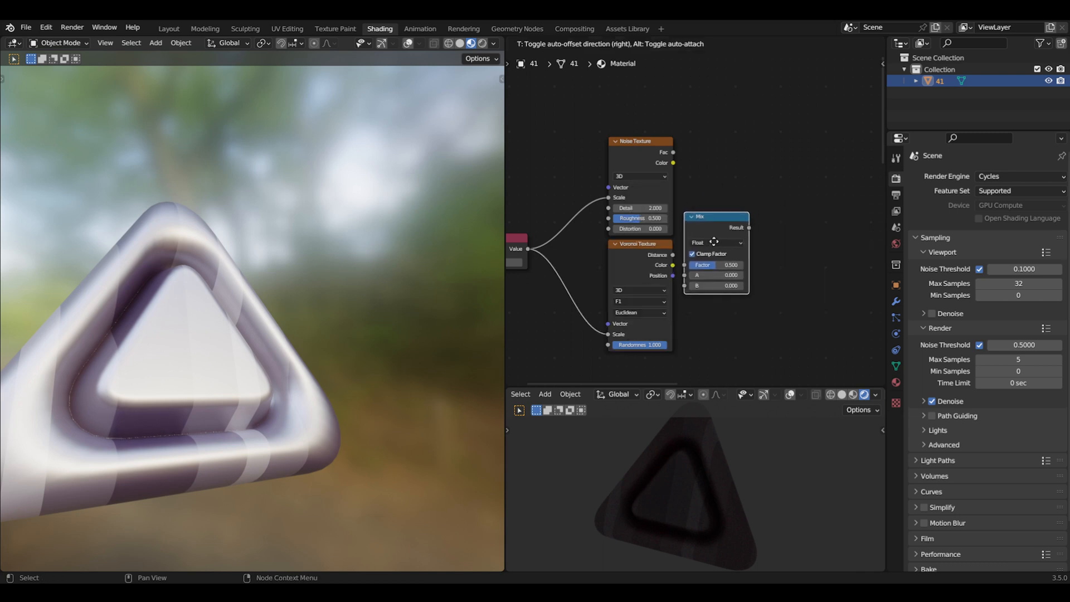
left_click(741, 214)
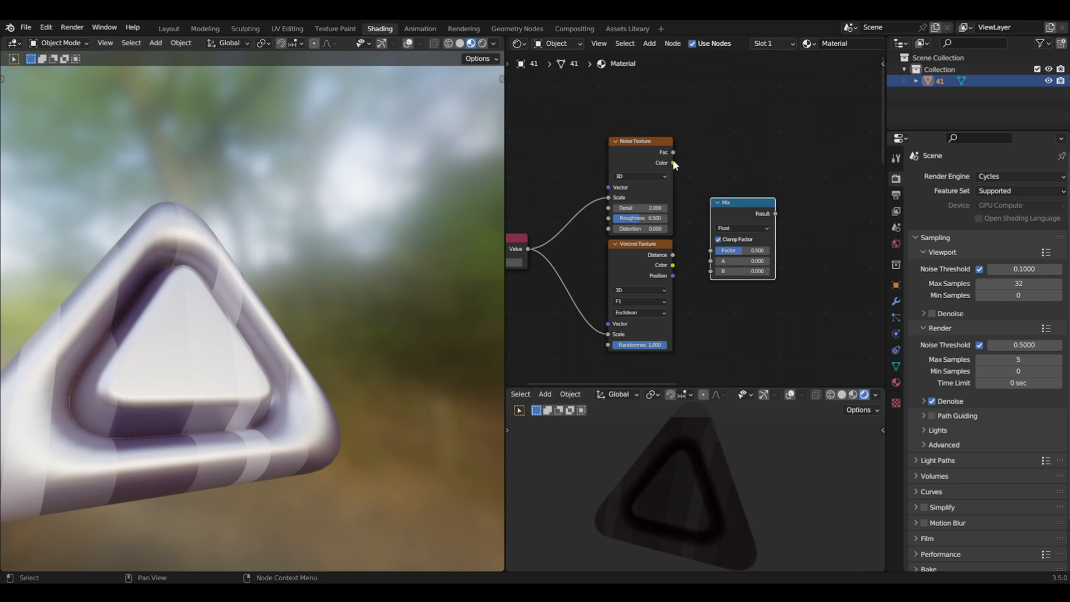
left_click_drag(674, 152, 711, 271)
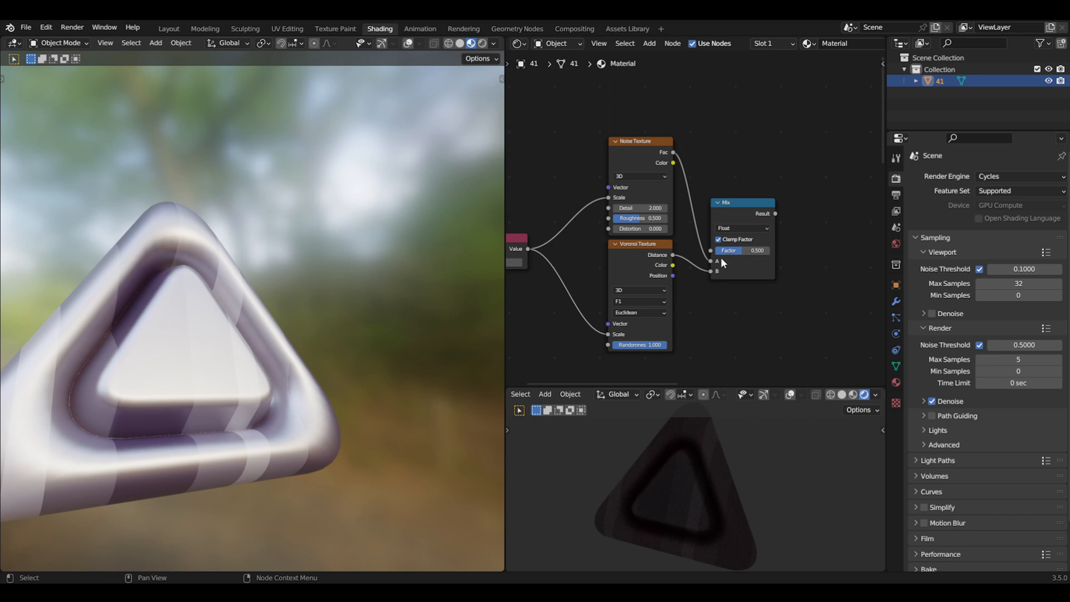
Step: Add a ColorRamp node after the Float Mix node
middle_click_drag(756, 255, 695, 253, "shift")
key("shift+a")
left_click(728, 247)
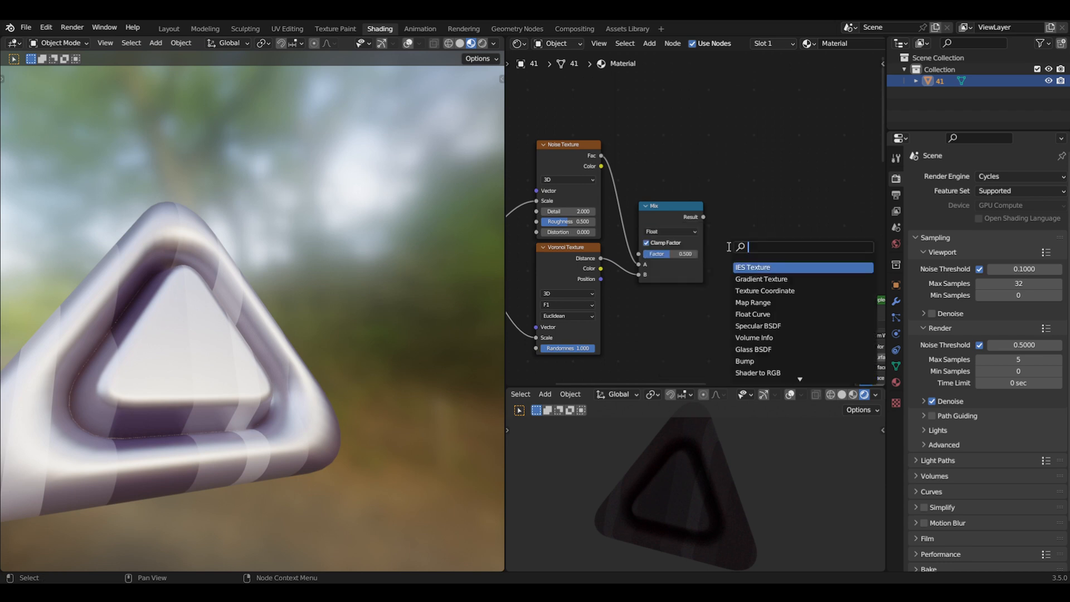
type("color")
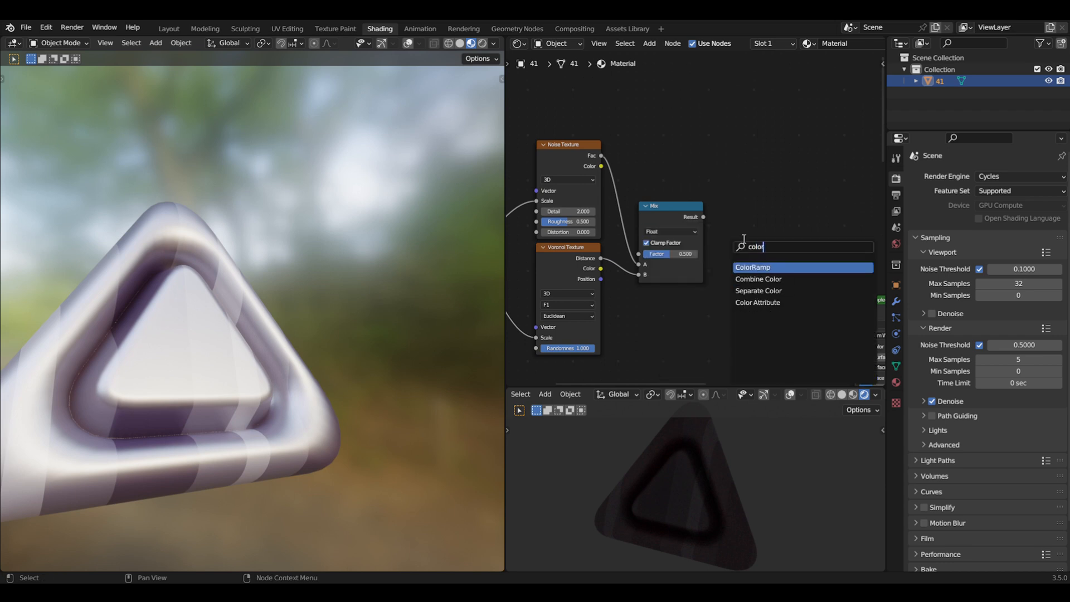
left_click(763, 267)
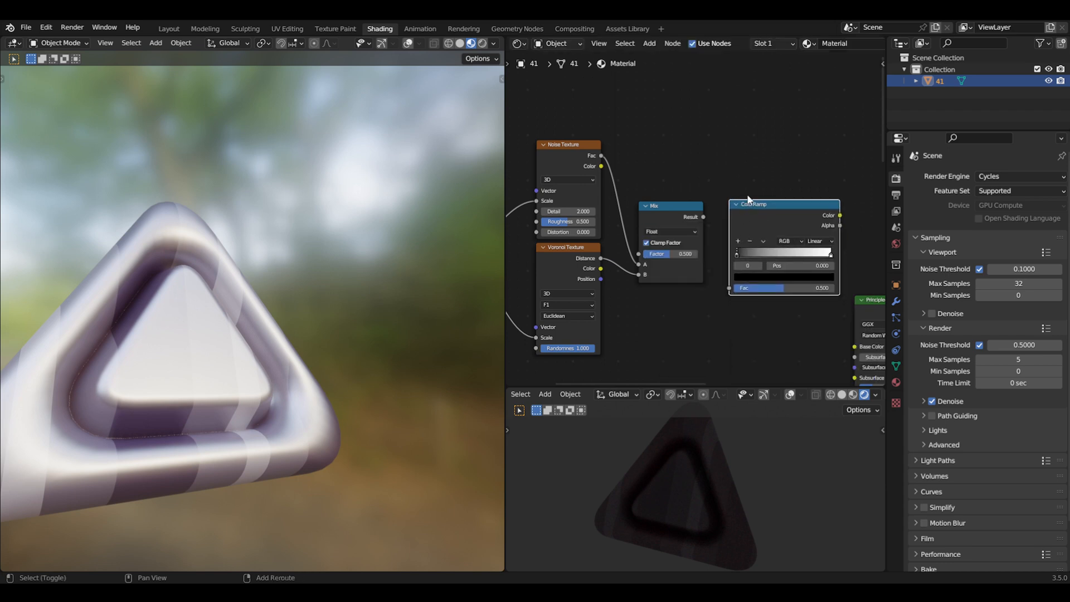
Step: Add an Invert node after the new ColorRamp, above the metallic Principled BSDF
middle_click_drag(747, 196, 642, 239, "shift")
key("shift+a")
left_click(720, 205)
type("inver")
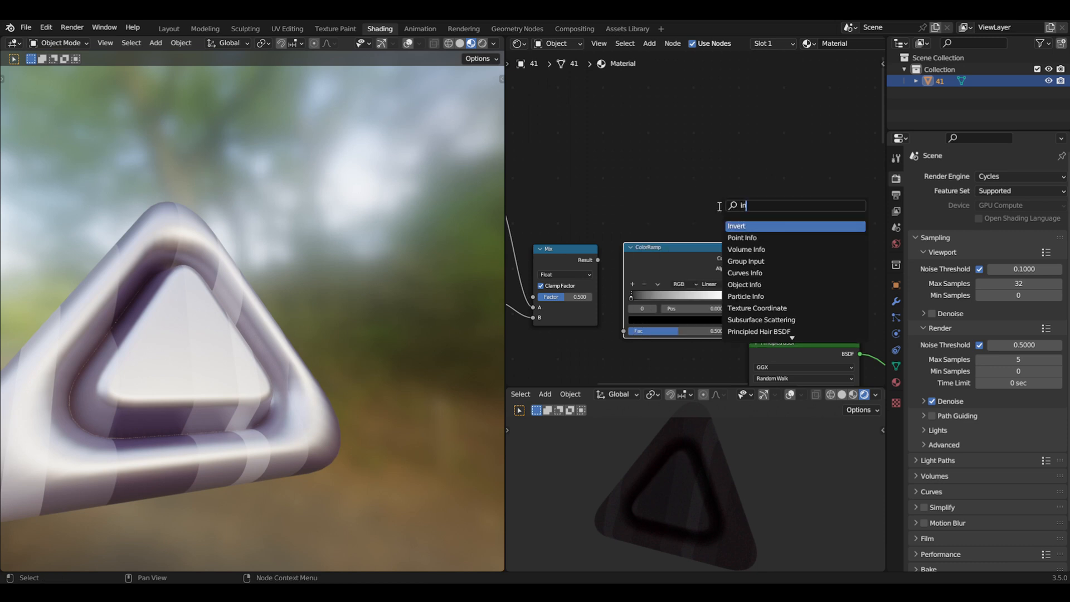
left_click(734, 225)
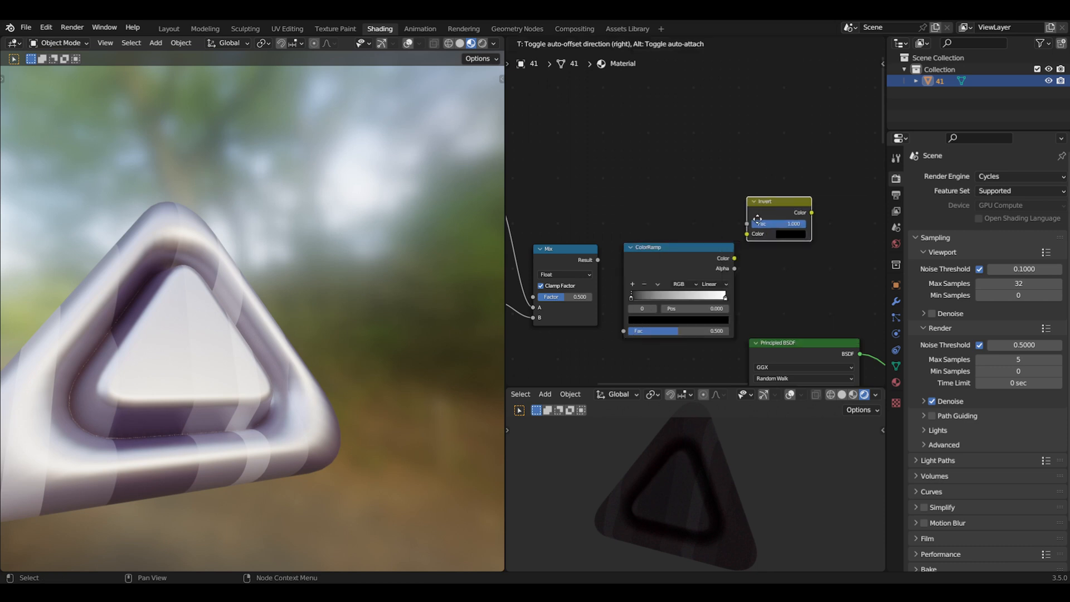
left_click(780, 252)
Step: Link the Mix Result to the ColorRamp's Fac and the ColorRamp's Color to the Invert node's Color
middle_click_drag(595, 290, 685, 255, "shift")
scroll(693, 230, "up", 2)
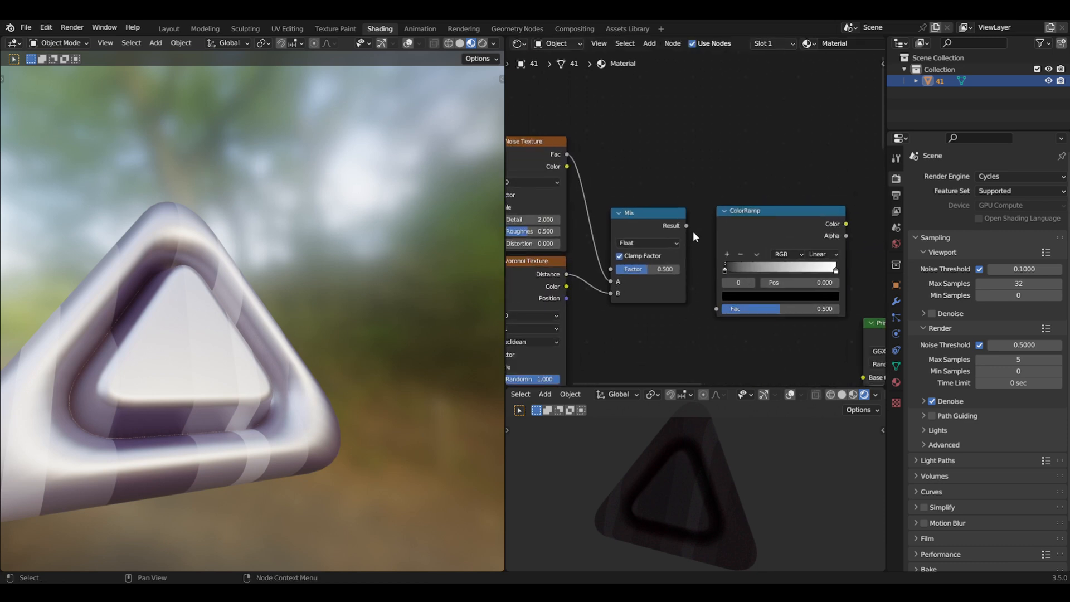
left_click_drag(689, 222, 693, 236)
left_click_drag(704, 303, 715, 308)
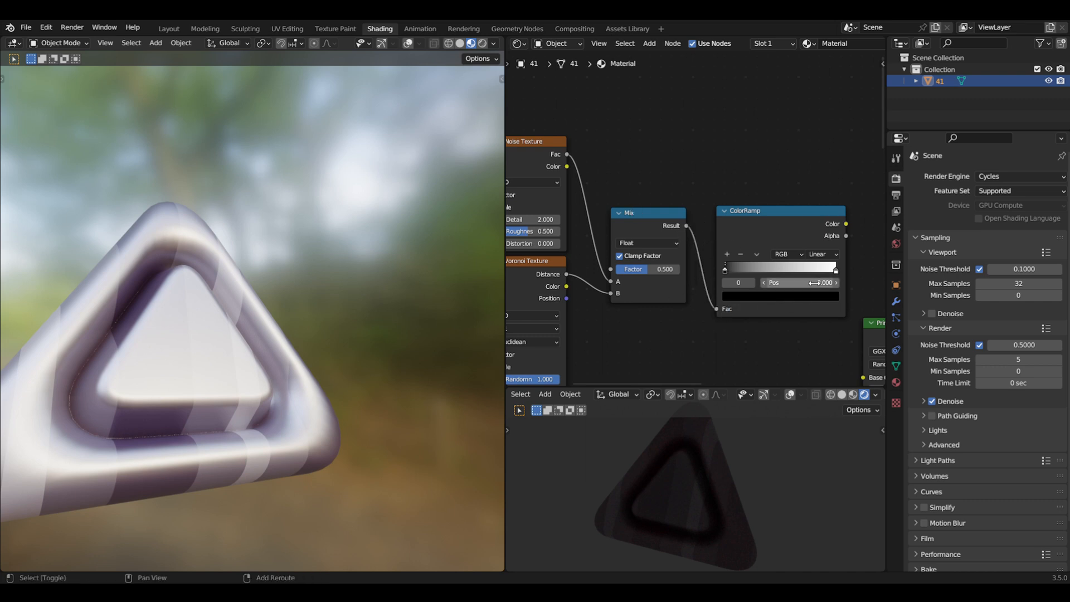
middle_click_drag(719, 312, 608, 321)
left_click_drag(736, 232, 786, 238)
scroll(779, 279, "down", 2)
scroll(779, 280, "down", 2)
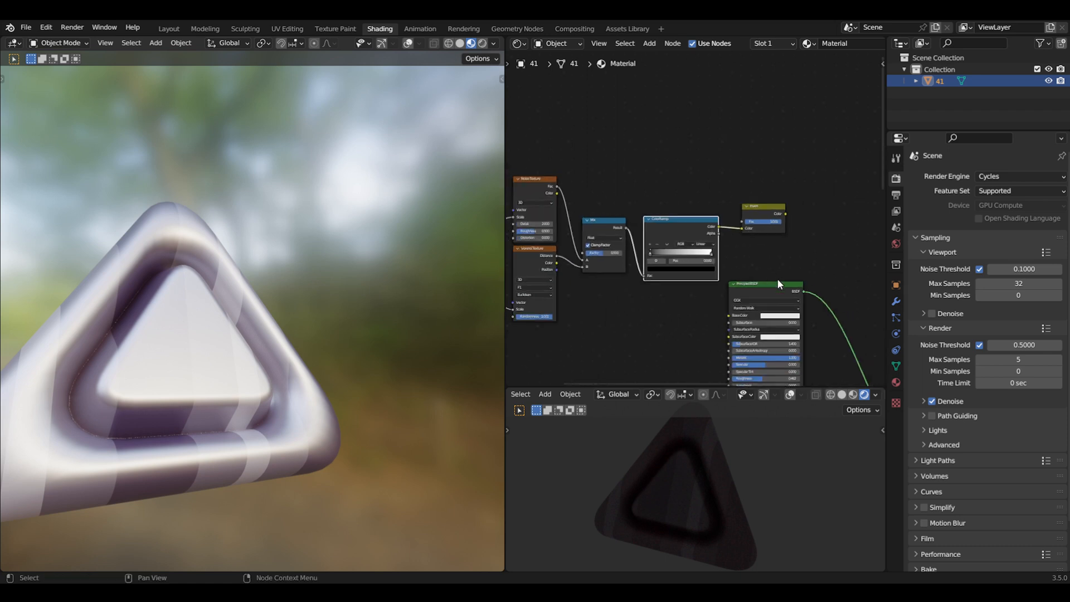
scroll(741, 253, "down", 1)
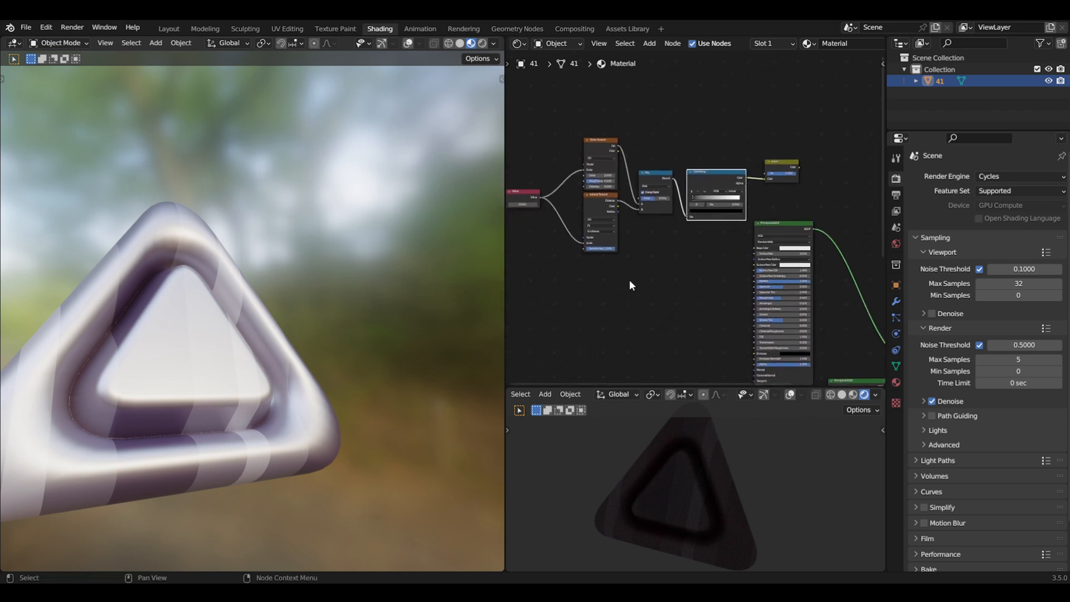
scroll(255, 406, "up", 5)
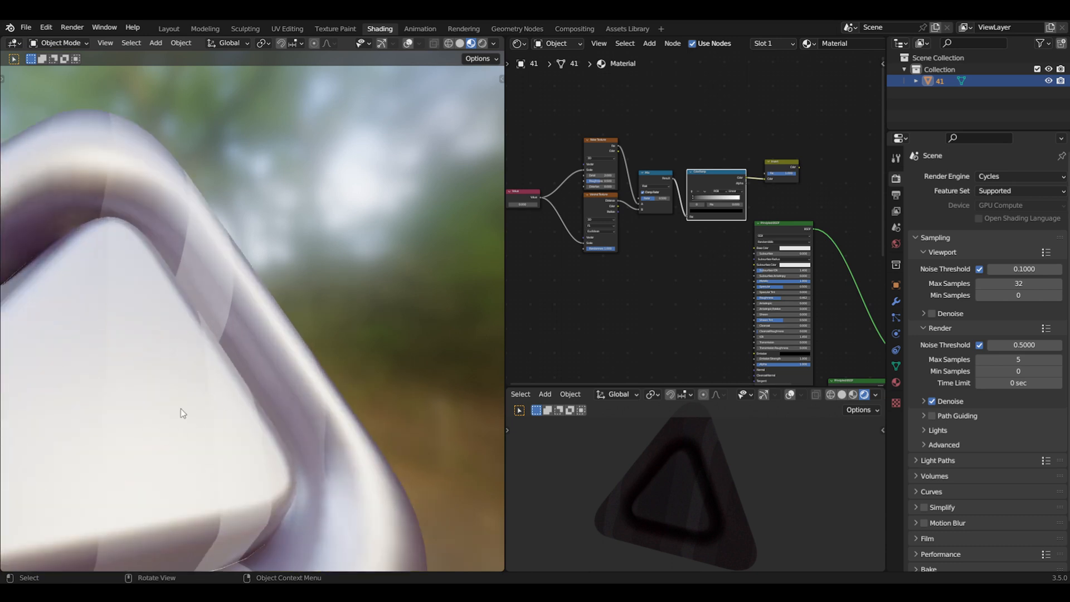
scroll(162, 421, "down", 4)
middle_click_drag(143, 430, 307, 336)
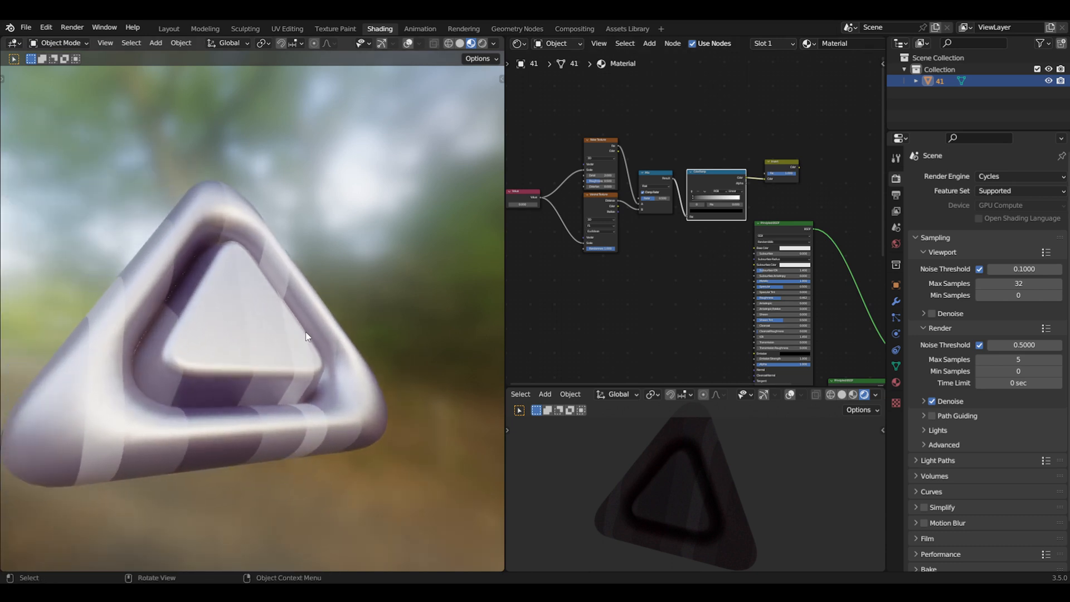
Step: Add a Bump node beside the metallic Principled BSDF and link its Normal output to that shader's Normal input
scroll(579, 272, "up", 4)
middle_click_drag(670, 280, 650, 177)
key("shift+a")
left_click(667, 207)
type("bu")
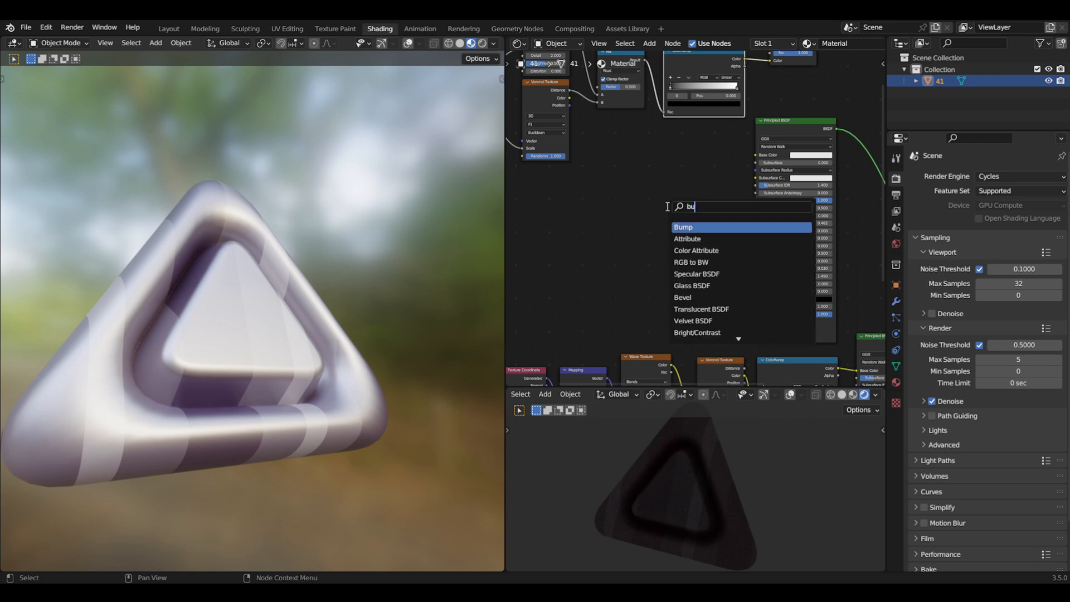
left_click(711, 227)
left_click(727, 300)
left_click_drag(725, 282, 756, 322)
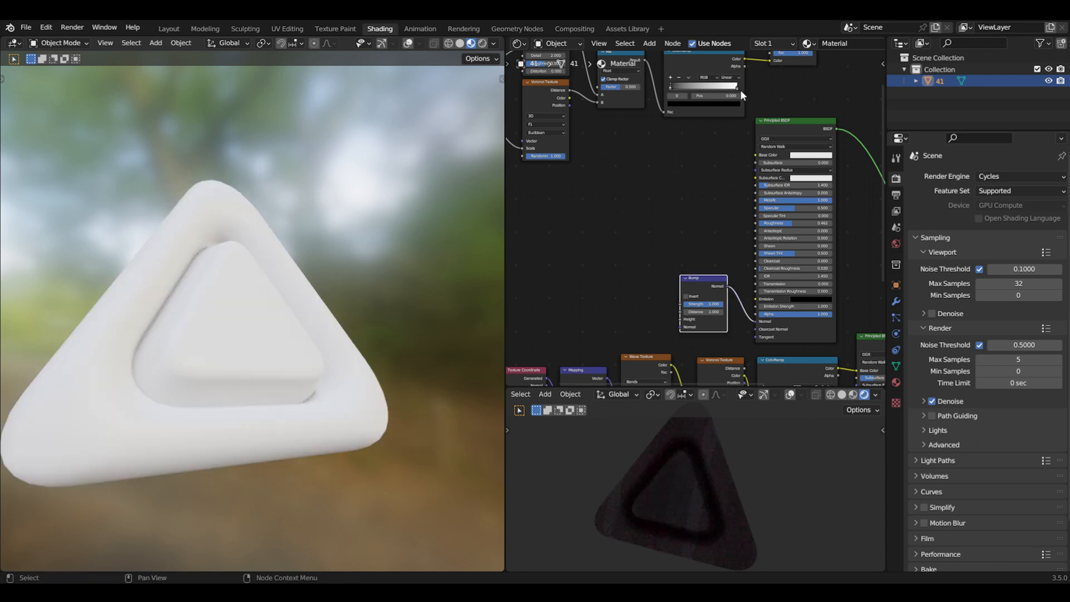
Step: Link the Invert node's Color to the Bump Height, and move the Noise and Voronoi node chain clear of the metallic Principled BSDF
middle_click_drag(722, 104, 707, 137)
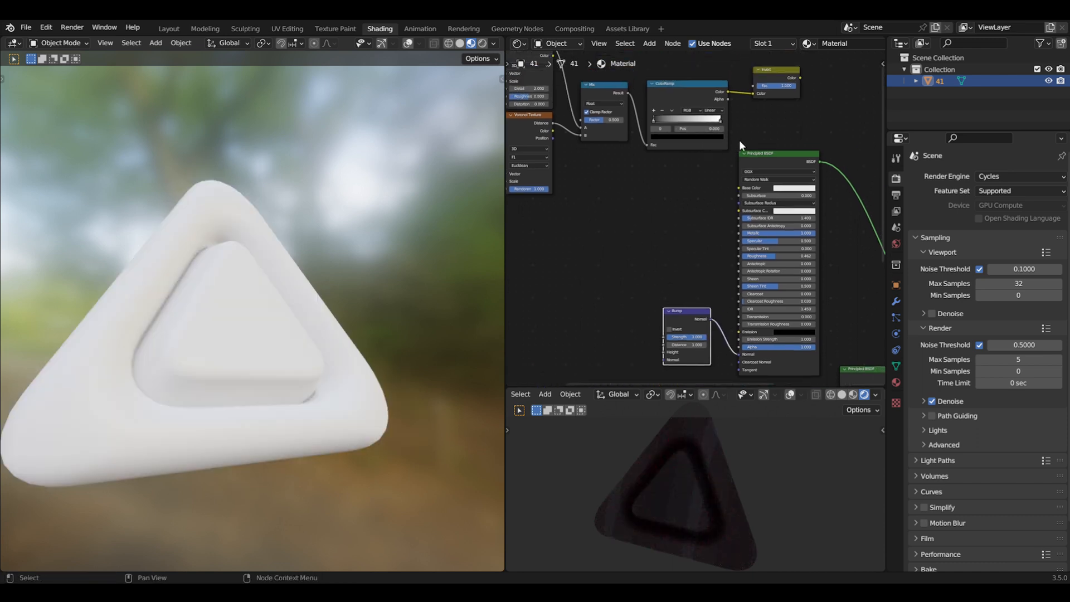
left_click_drag(800, 78, 664, 352)
left_click_drag(698, 313, 707, 313)
scroll(718, 133, "down", 4)
left_click_drag(563, 120, 735, 172)
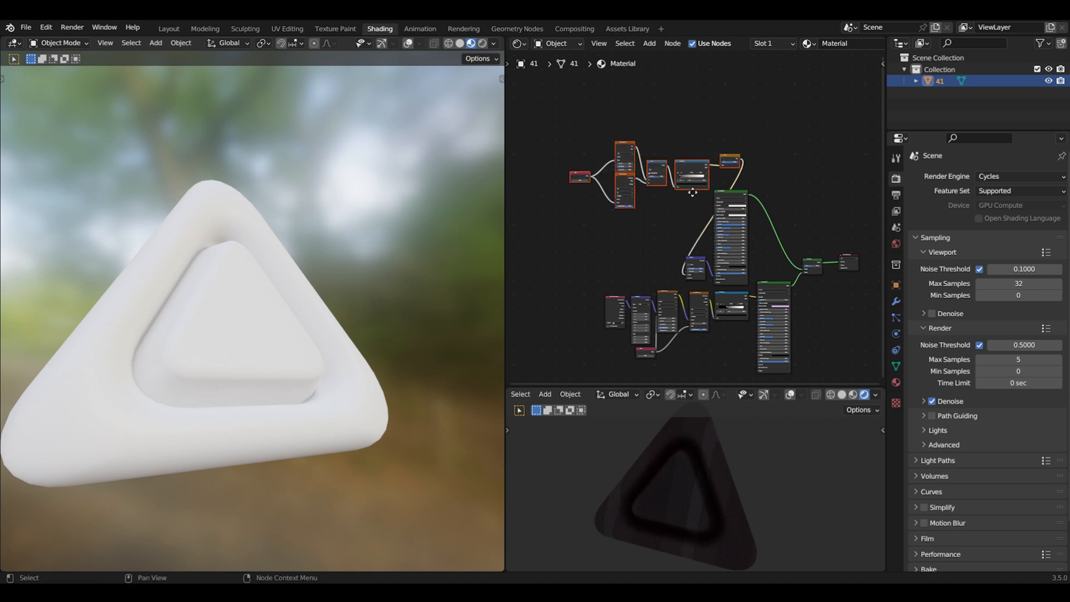
left_click(669, 224)
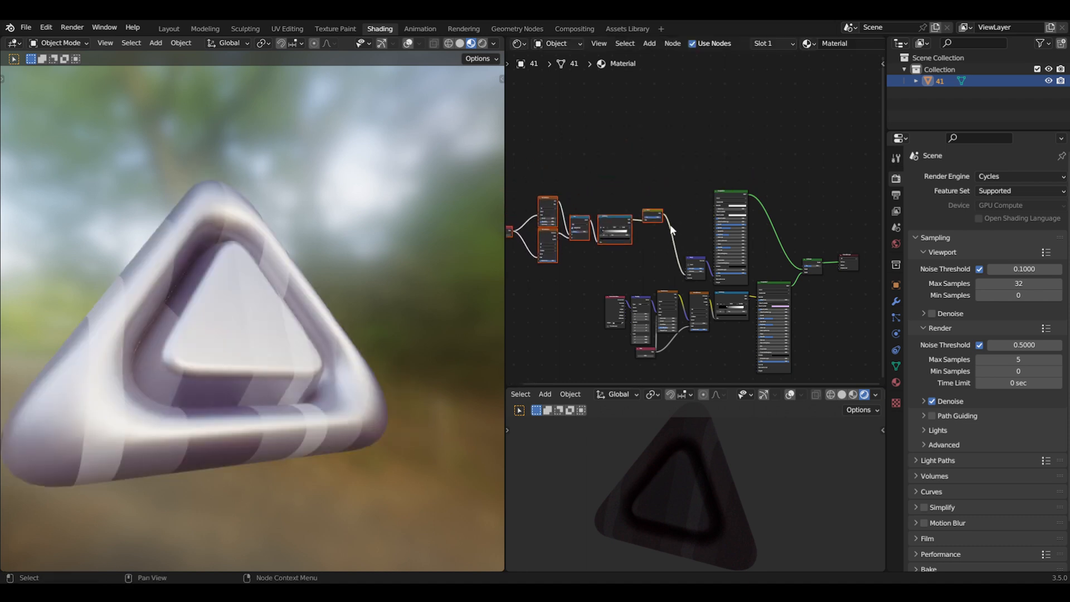
Step: Link the Invert node's Color output to the Mix Shader's Fac input as well
scroll(690, 234, "up", 5)
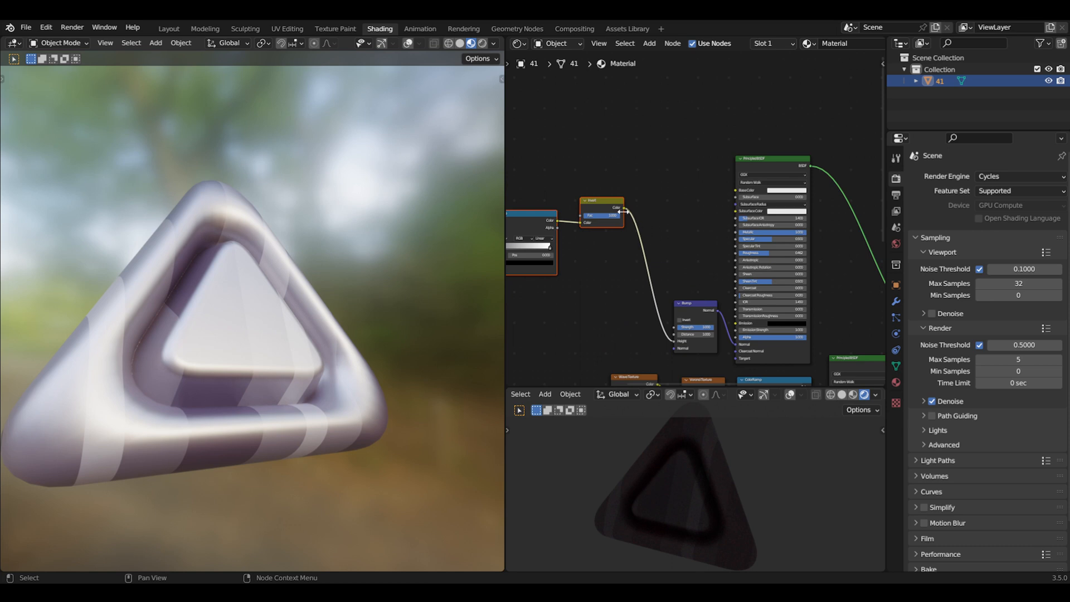
middle_click_drag(646, 213, 564, 201, "shift")
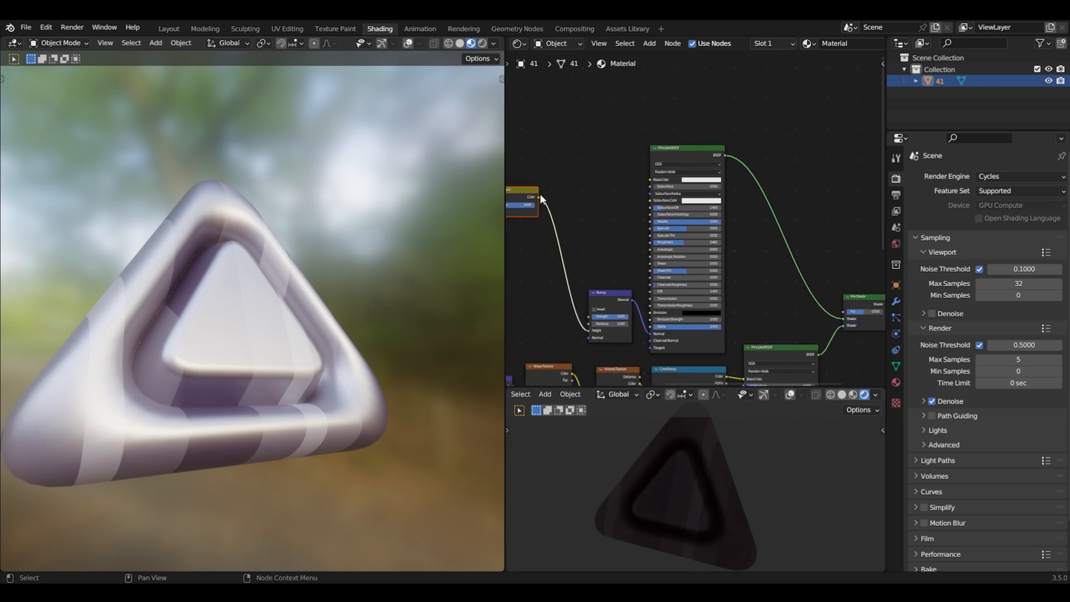
left_click_drag(538, 198, 841, 309)
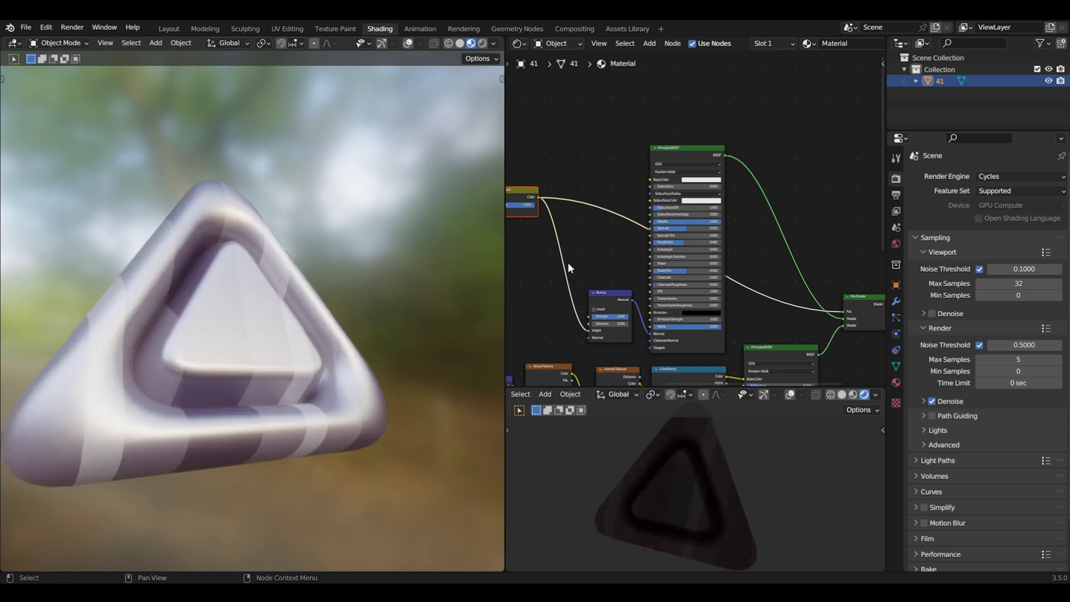
Step: Set the ColorRamp ahead of the Invert node to Constant interpolation and move its white stop to position 0.477
middle_click_drag(567, 263, 826, 285, "shift")
scroll(826, 285, "up", 5)
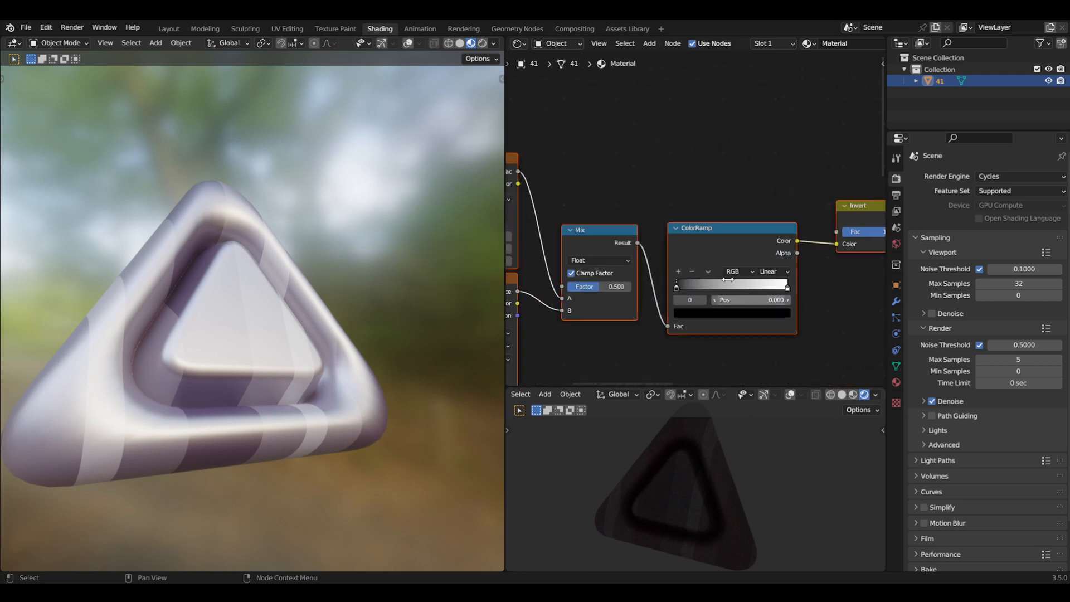
middle_click_drag(831, 333, 812, 304)
left_click(786, 262)
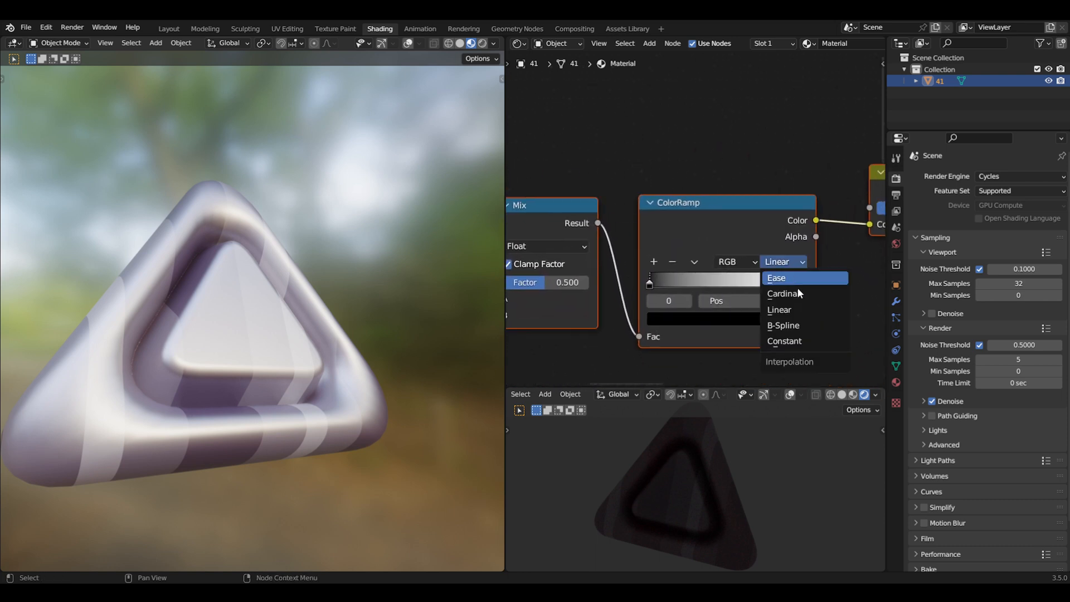
left_click(804, 338)
left_click_drag(803, 283, 734, 284)
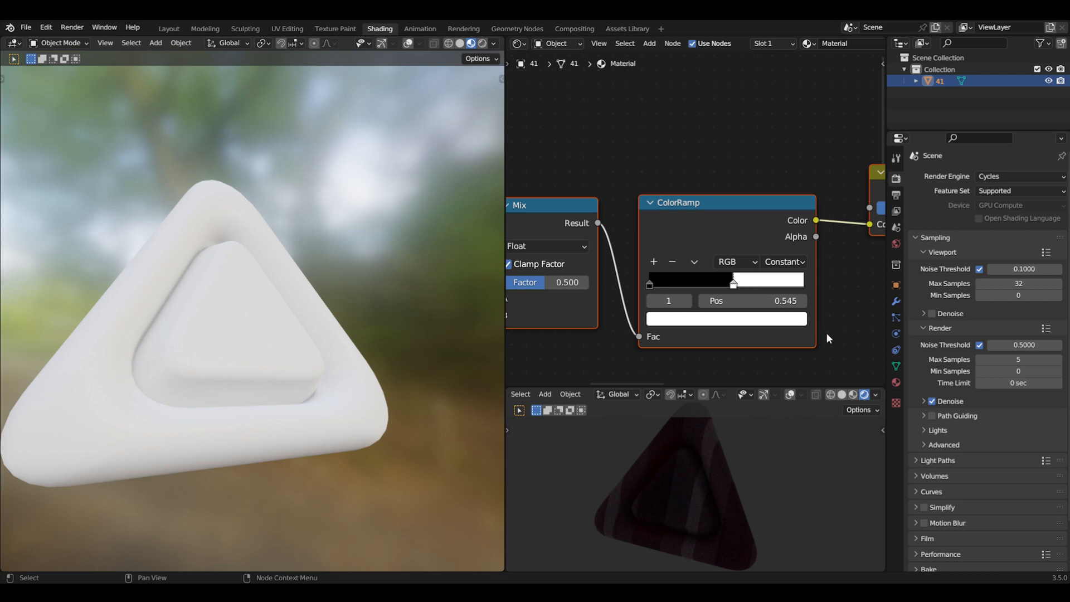
mouse_move(733, 287)
left_mouse_down()
mouse_move(707, 285)
mouse_move(719, 289)
left_mouse_up()
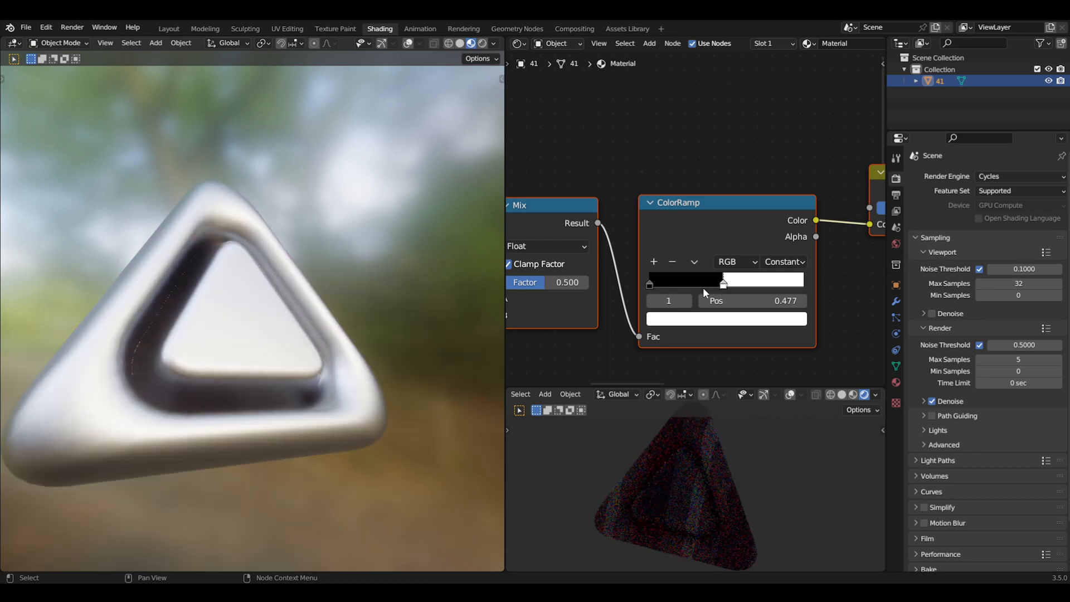
Step: Set the Value node driving both texture scales to 9.8, and the Noise Texture's Detail to 15 and Roughness to 1
middle_click_drag(586, 323, 822, 251, "shift")
middle_click_drag(637, 272, 842, 270, "shift")
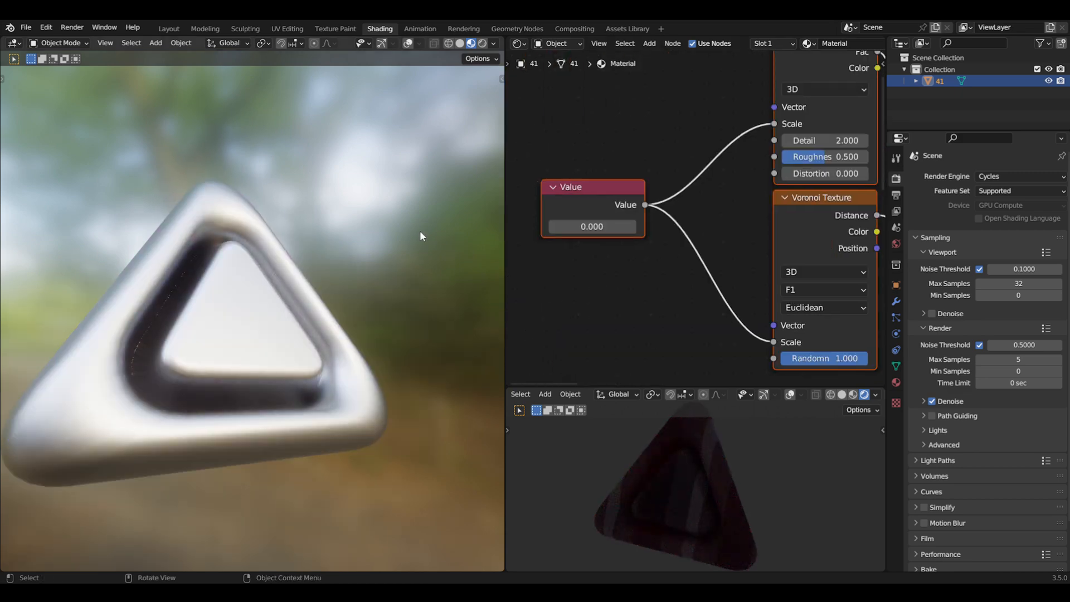
left_click_drag(575, 227, 875, 227)
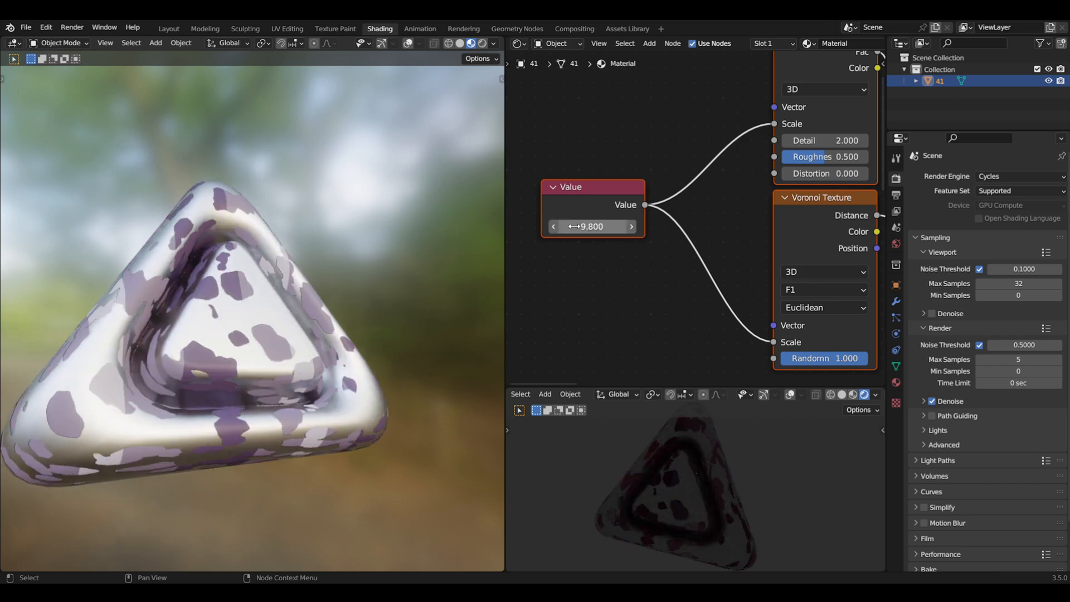
middle_click_drag(714, 245, 653, 289, "shift")
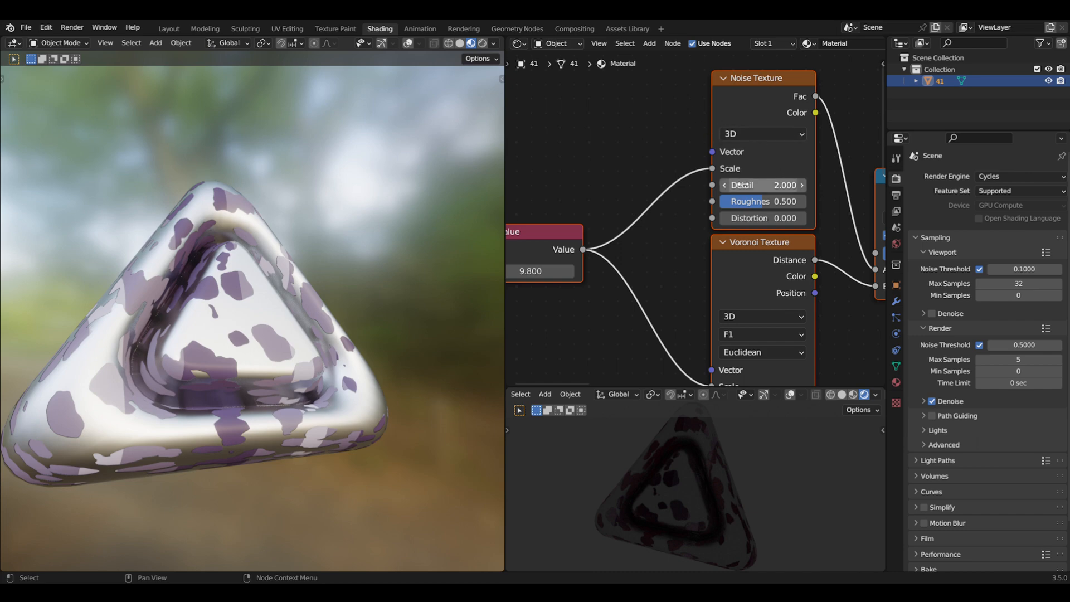
left_click_drag(756, 183, 805, 202)
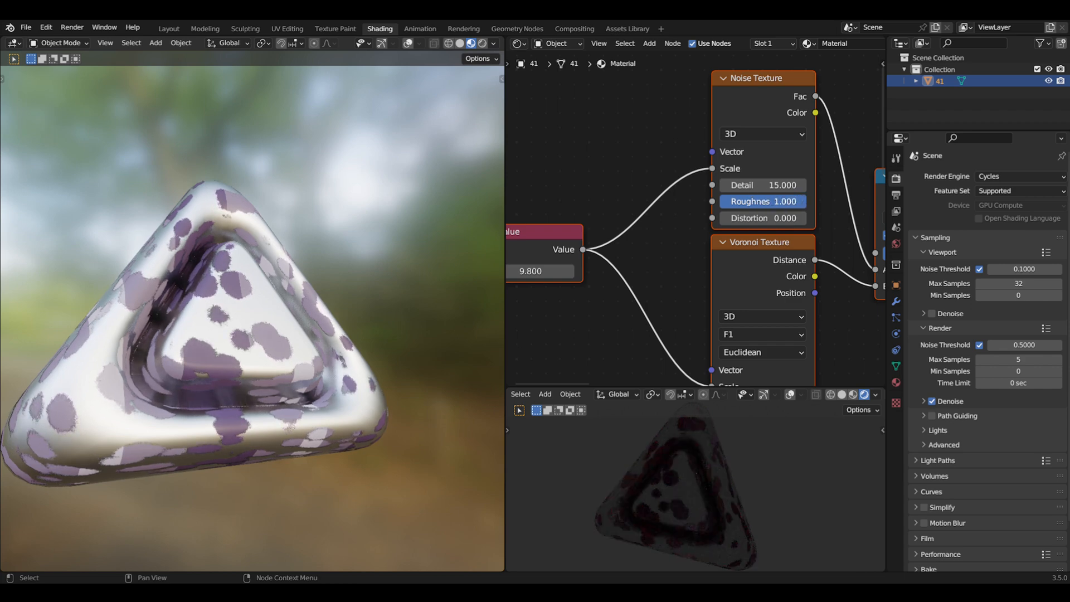
Step: Set the Factor of the Mix node blending the Noise and Voronoi textures to 0.359 and inspect the patches on the model
middle_click_drag(755, 303, 726, 231)
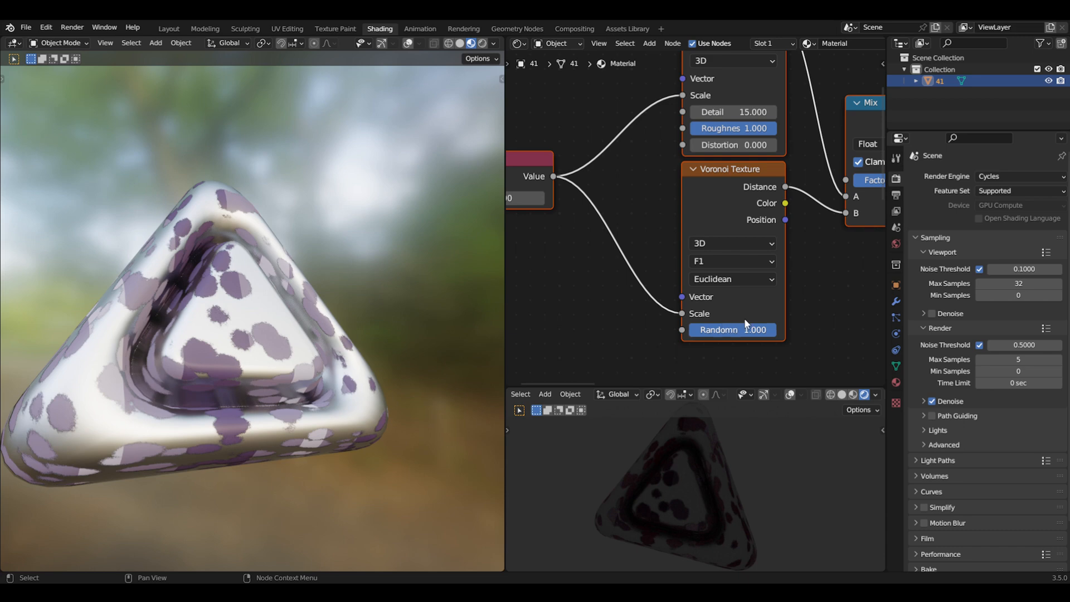
middle_click_drag(790, 253, 643, 318)
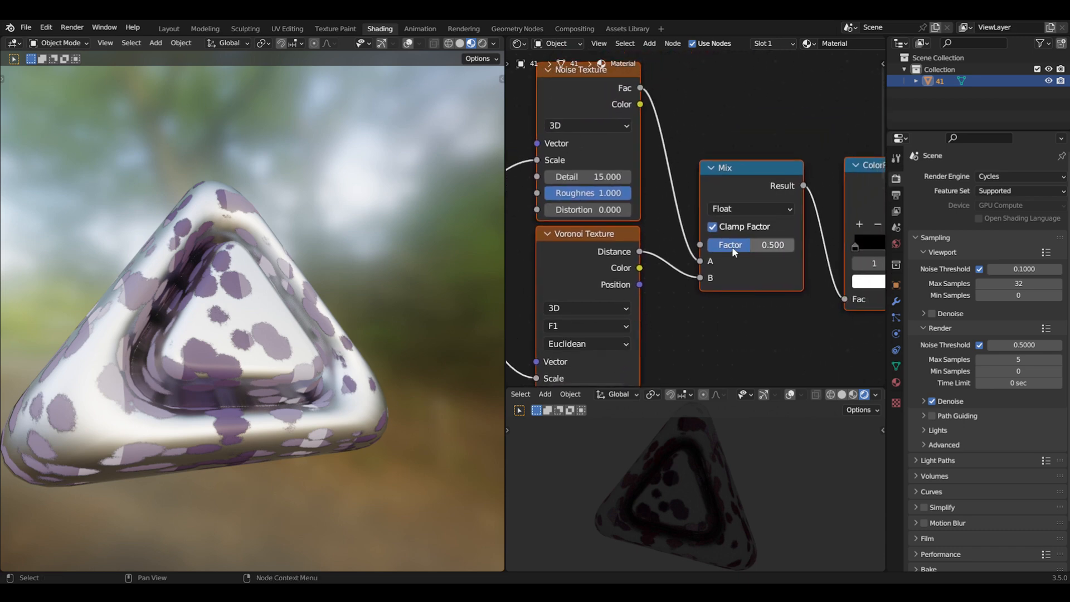
mouse_move(706, 243)
left_mouse_down("shift")
mouse_move(679, 243)
mouse_move(705, 243)
left_mouse_up("shift")
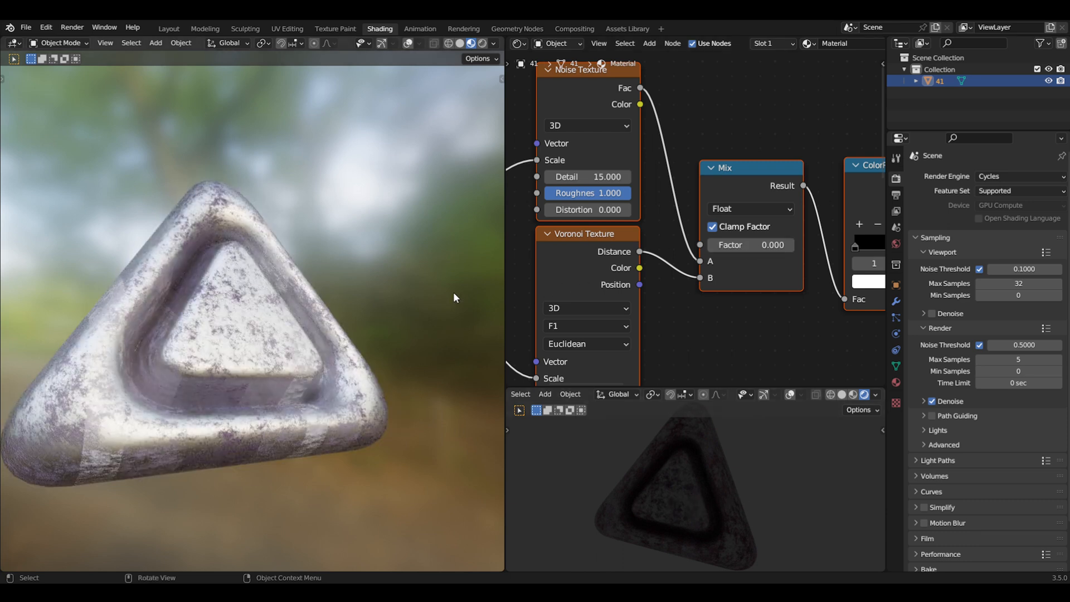
left_click_drag(741, 244, 796, 249)
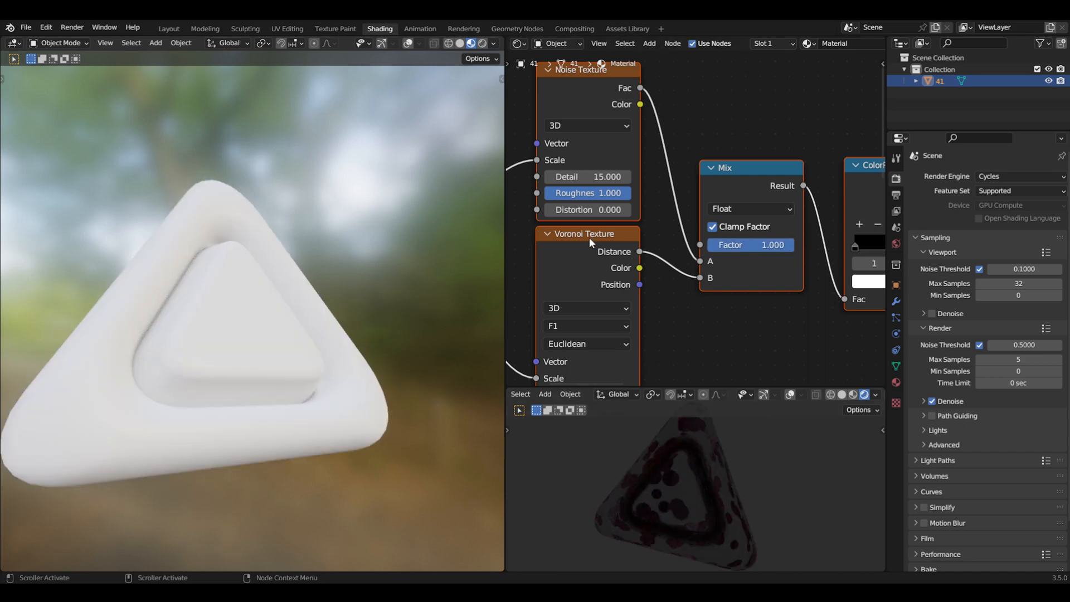
double_click(771, 245)
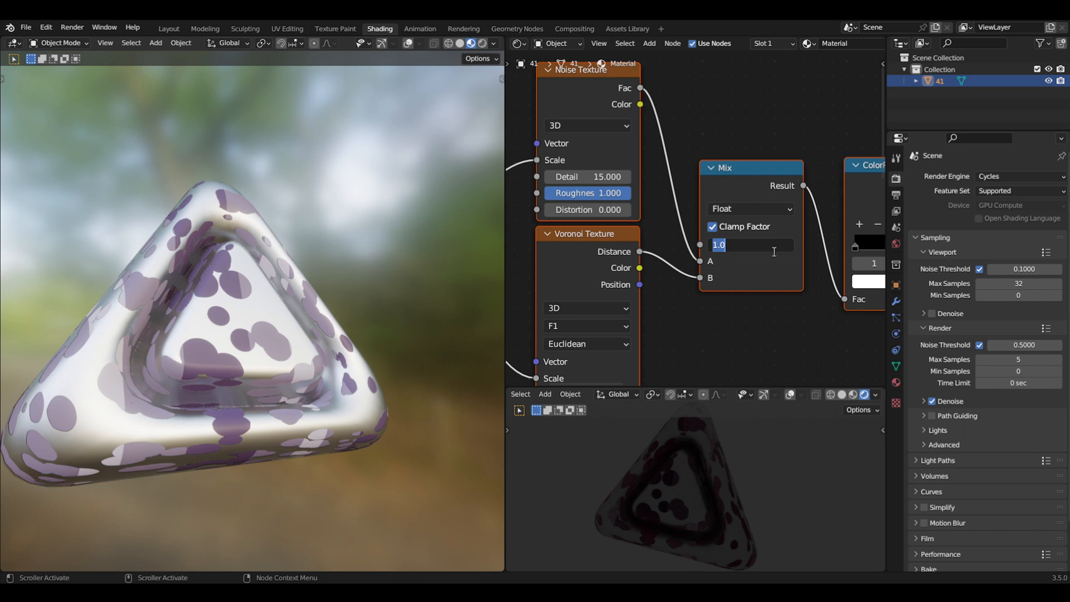
key("Return")
left_click_drag(774, 248, 718, 248)
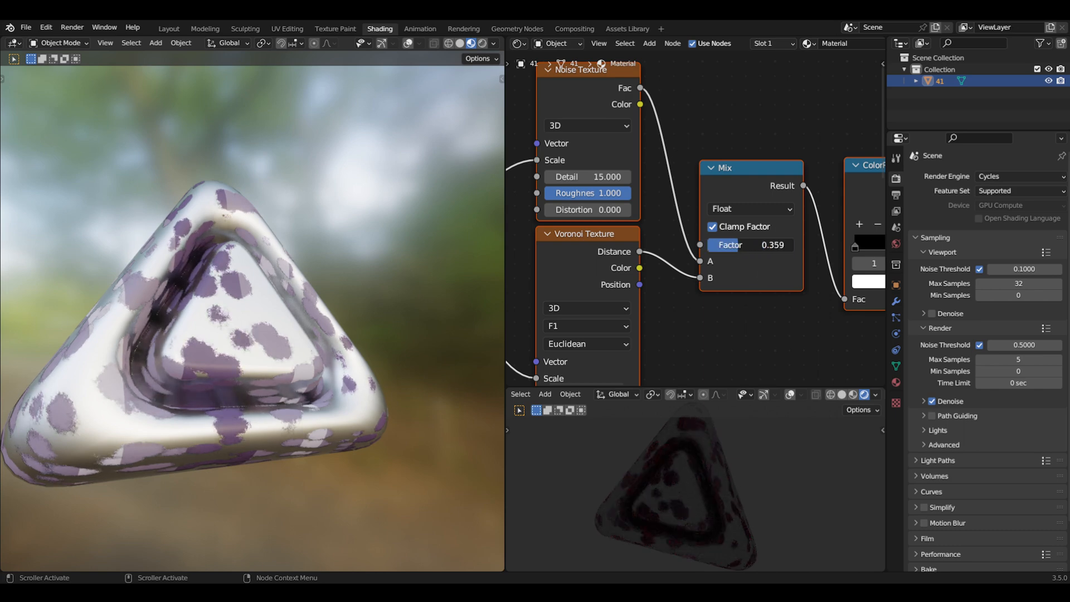
middle_click_drag(366, 348, 386, 365)
scroll(208, 283, "up", 3)
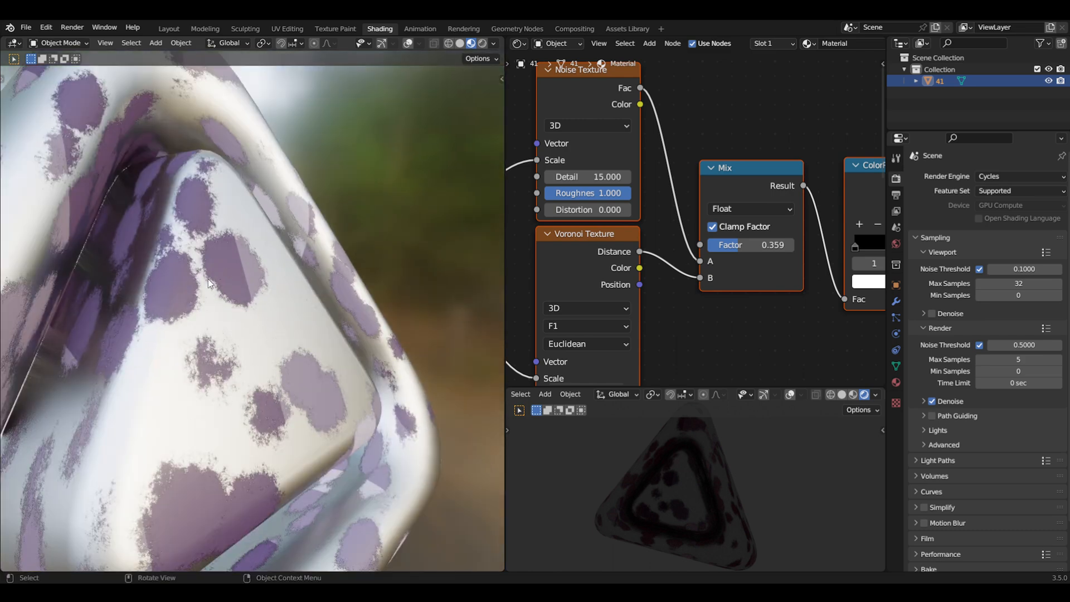
scroll(251, 291, "down", 3)
middle_click_drag(313, 334, 236, 320)
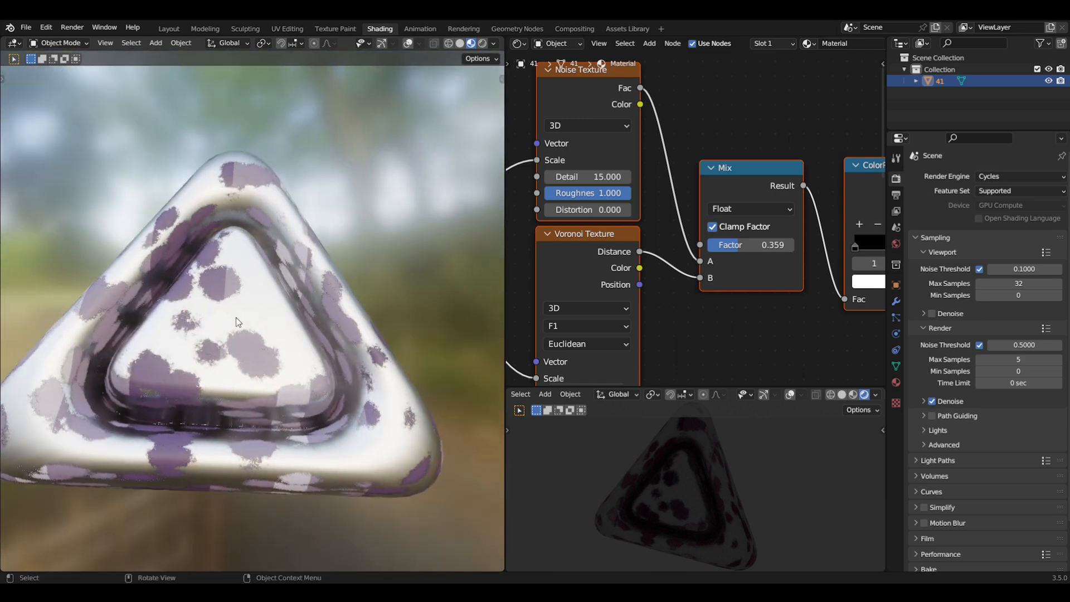
Step: Set the Strength of the Bump node feeding the metallic Principled BSDF to 0.594
middle_click_drag(722, 344, 509, 118)
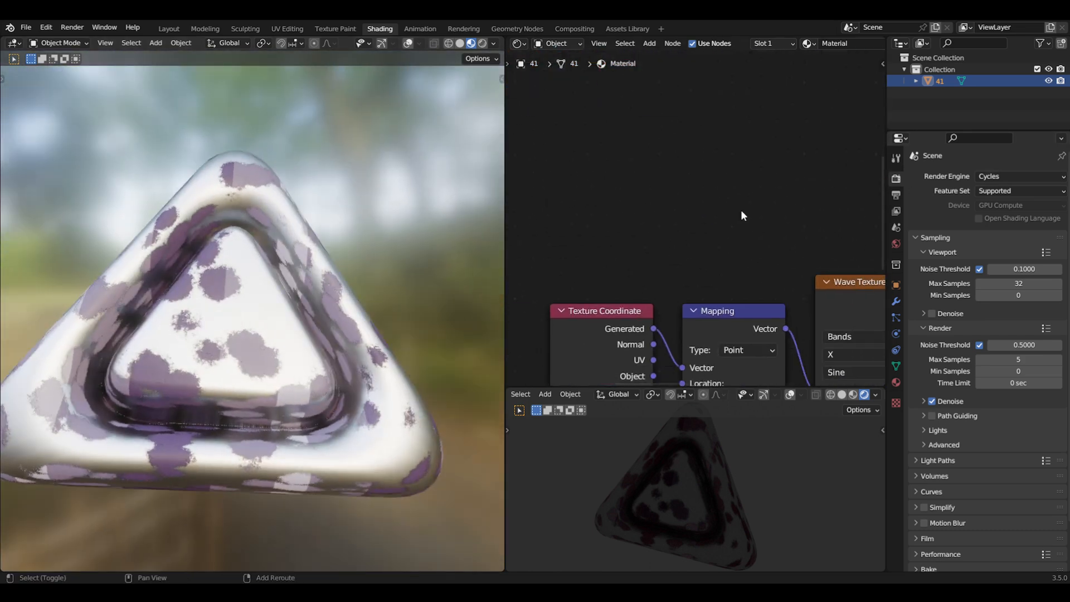
middle_click_drag(741, 212, 817, 349, "shift")
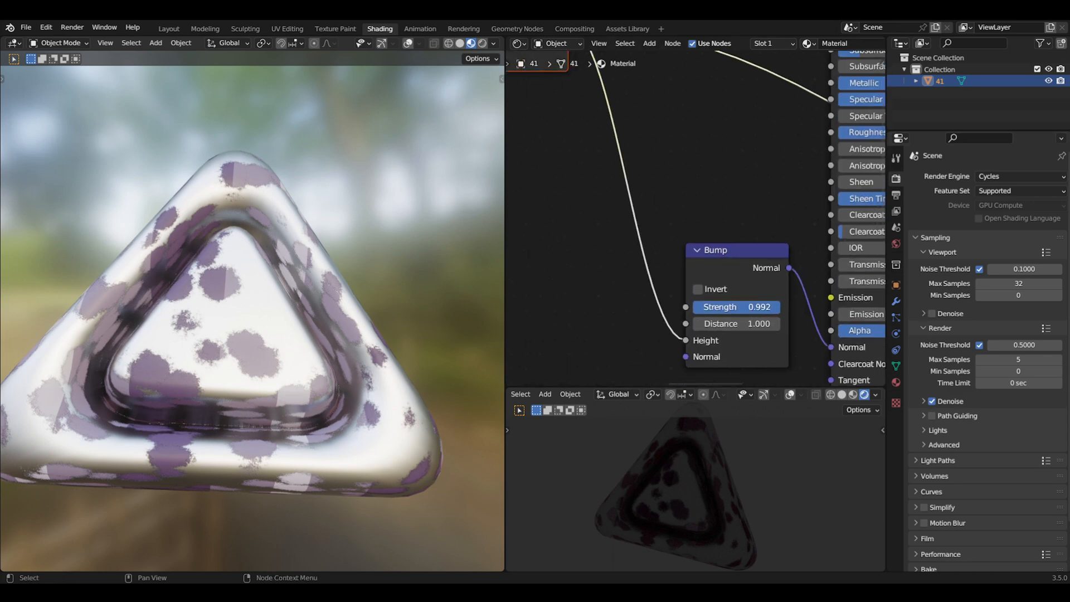
mouse_move(779, 307)
left_mouse_down()
mouse_move(699, 307)
mouse_move(748, 307)
left_mouse_up()
Step: Enclose the selected mask nodes, from the Value node through the Invert node, in a frame labelled Factor
scroll(746, 142, "down", 3)
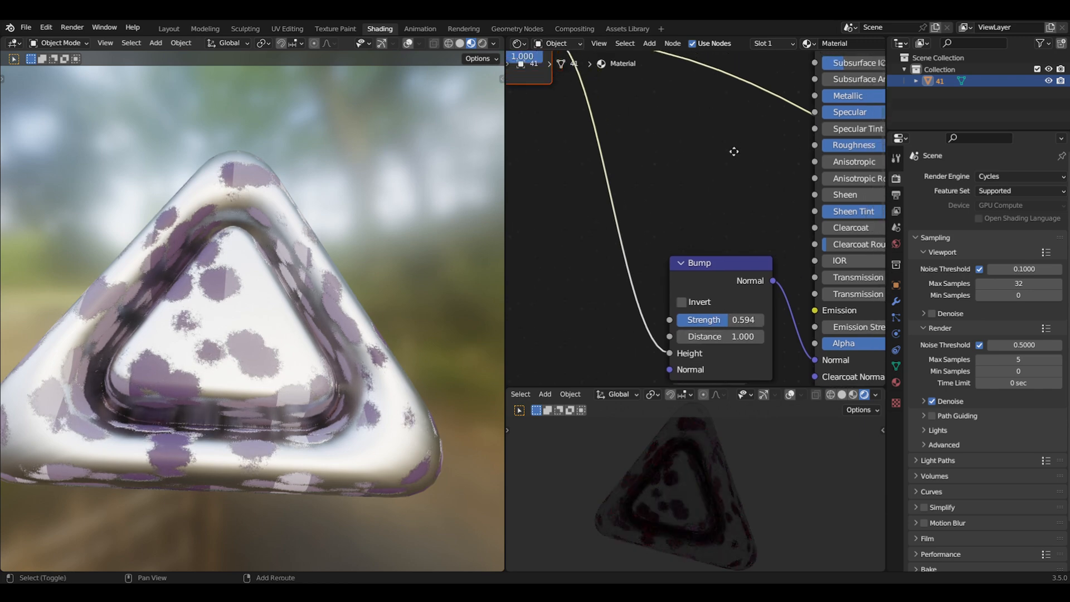
scroll(731, 152, "down", 6)
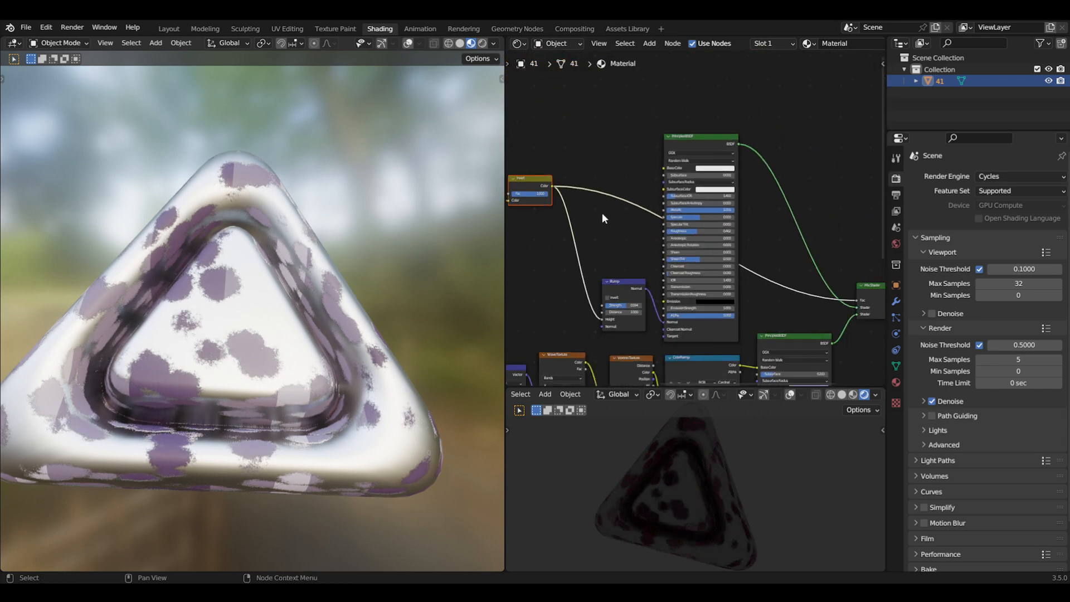
scroll(602, 211, "down", 3)
middle_click_drag(597, 195, 671, 267)
scroll(698, 253, "up", 4)
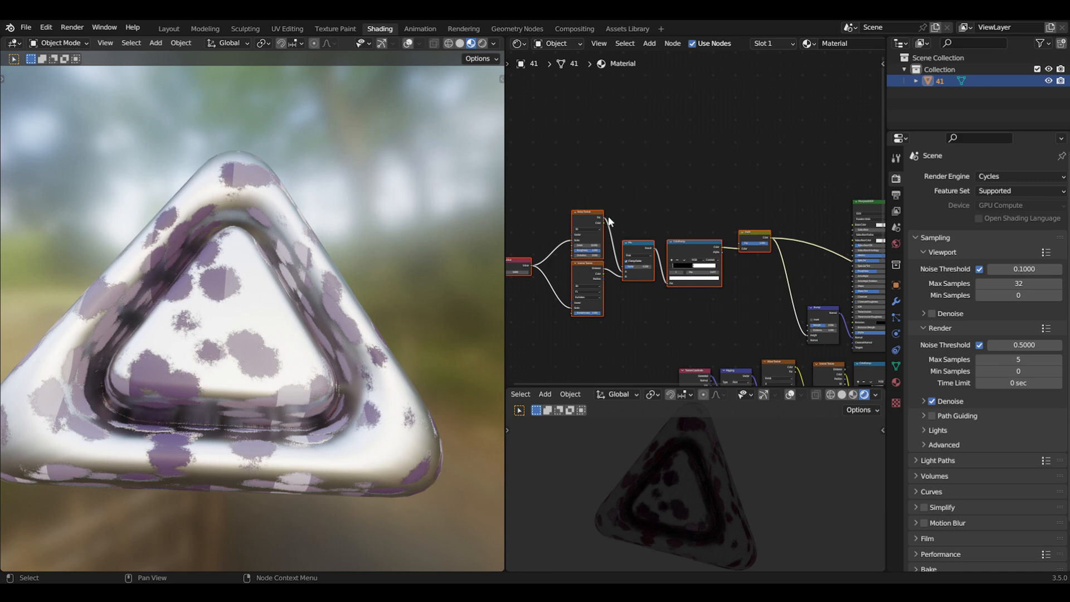
middle_click_drag(609, 220, 634, 221)
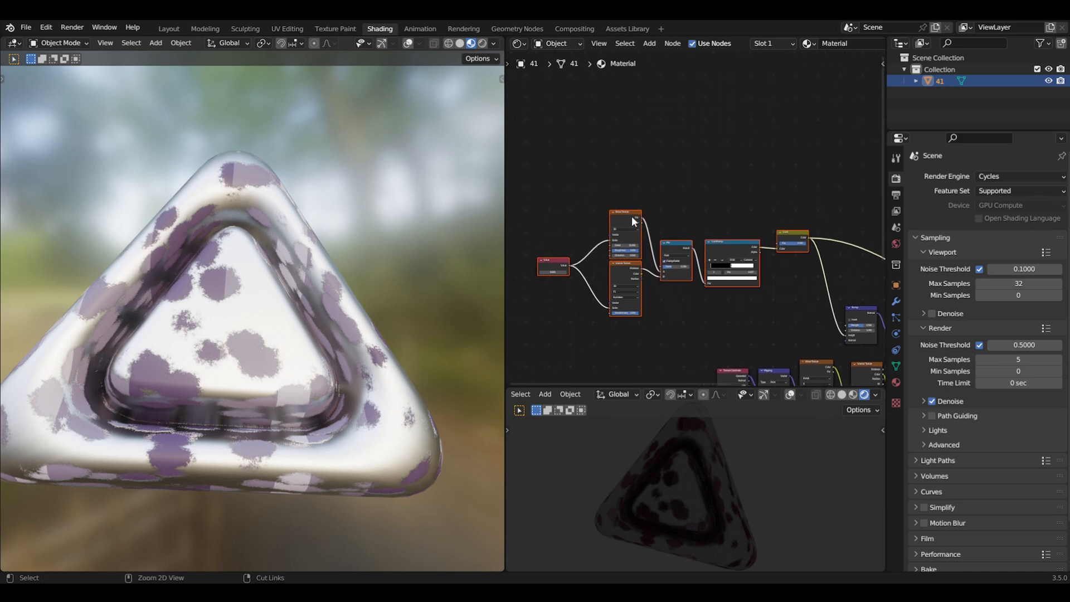
key("ctrl+j")
key("n")
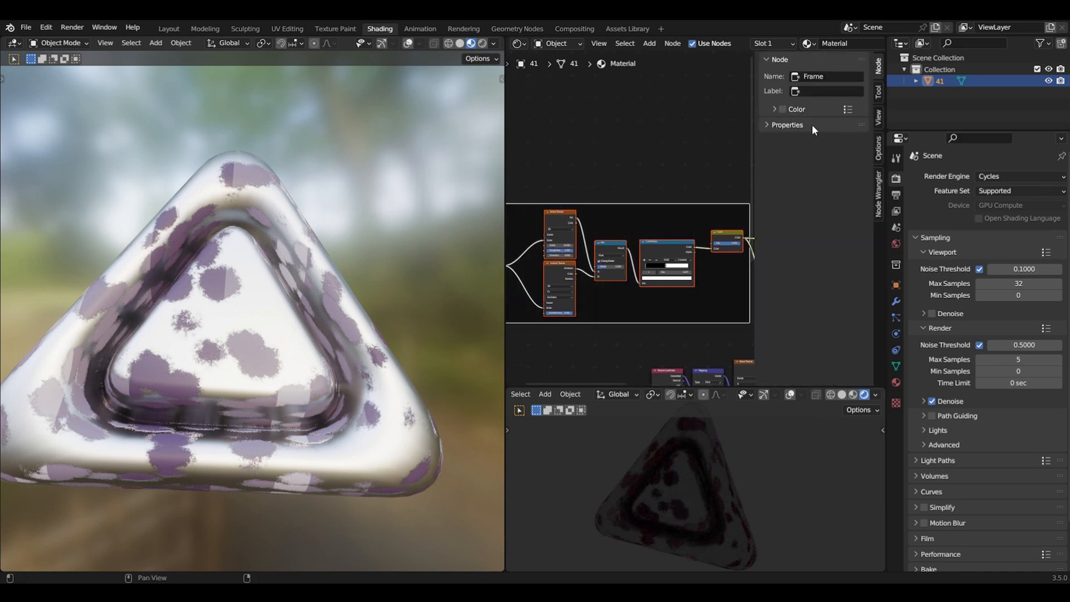
left_click(824, 90)
left_click(734, 129)
Step: Frame the metallic shader with its Bump node, and frame the striped shader nodes as Base material, moving that frame down clear of the others
middle_click_drag(689, 149, 508, 125, "shift")
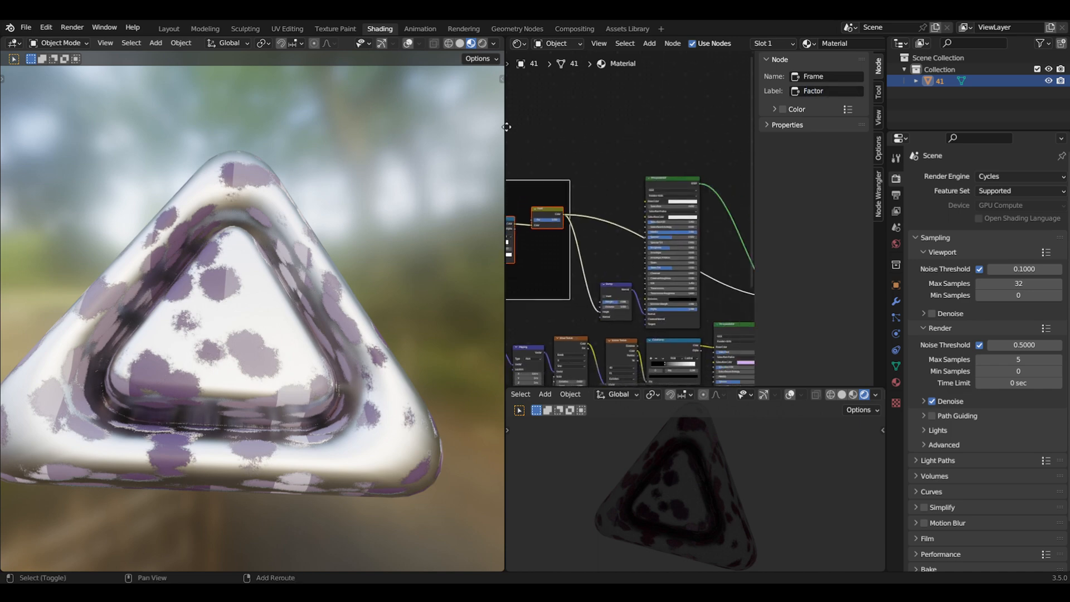
scroll(623, 179, "down", 4)
middle_click_drag(654, 175, 638, 168, "shift")
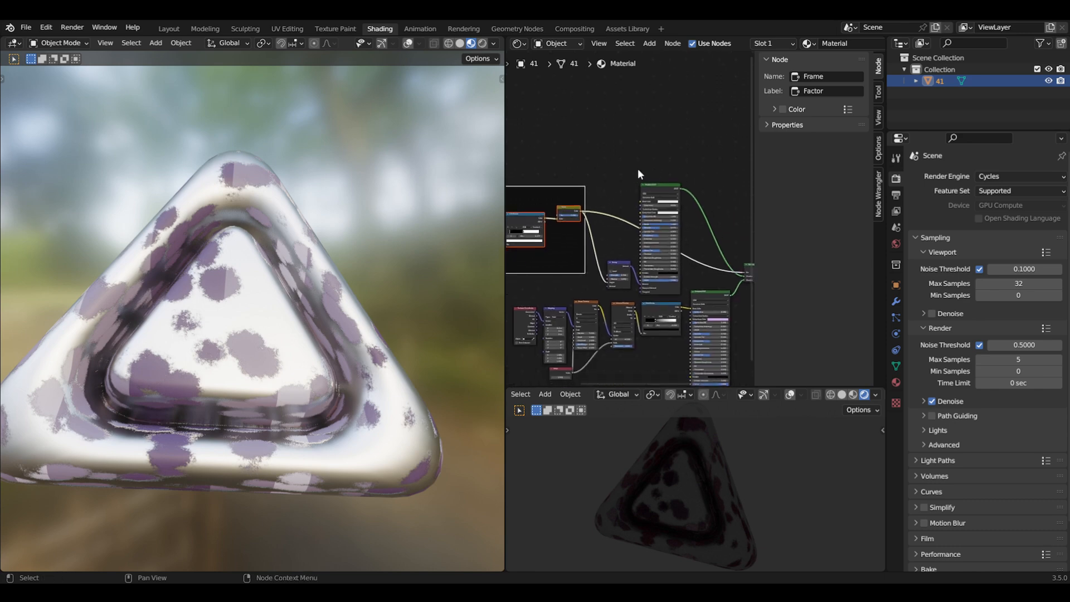
scroll(616, 193, "down", 1)
left_click(654, 259)
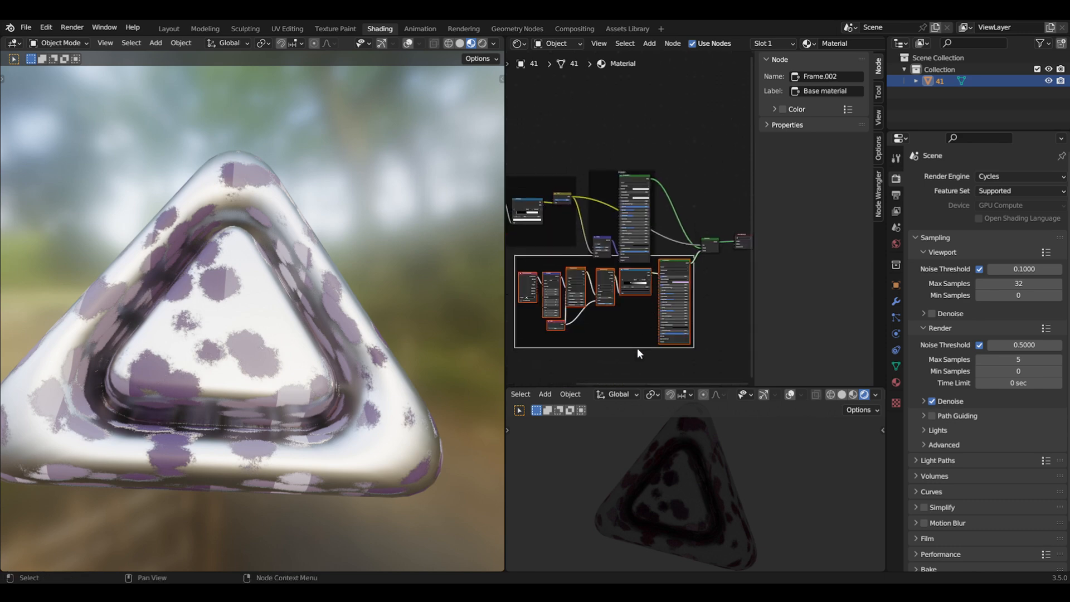
left_click_drag(635, 347, 631, 360)
Step: Move the white stop of the ColorRamp in the Factor frame to position 0.638
scroll(581, 266, "up", 1)
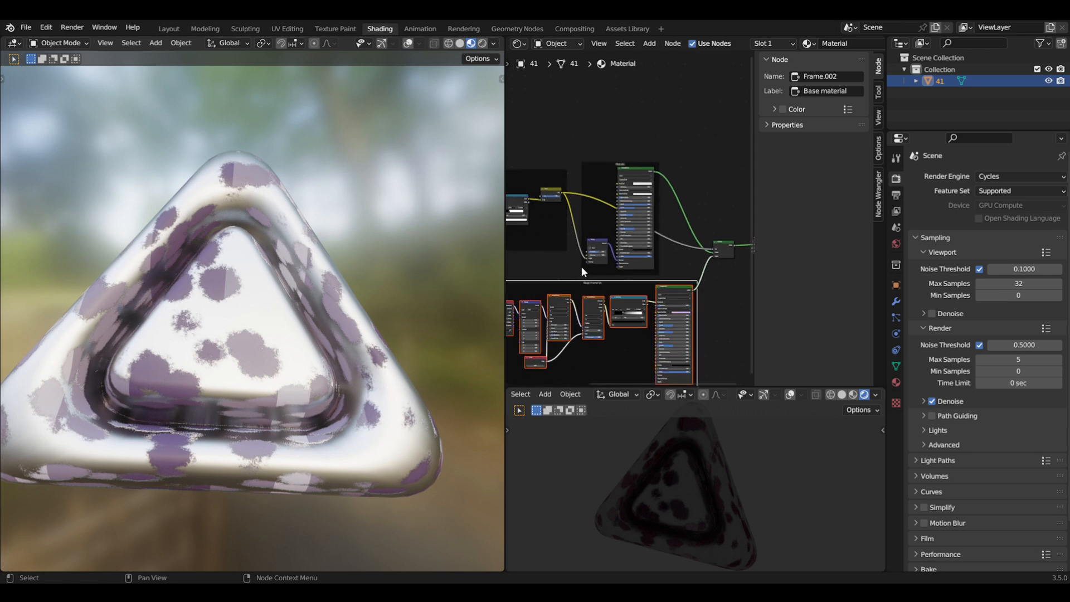
middle_click_drag(580, 266, 736, 266, "shift")
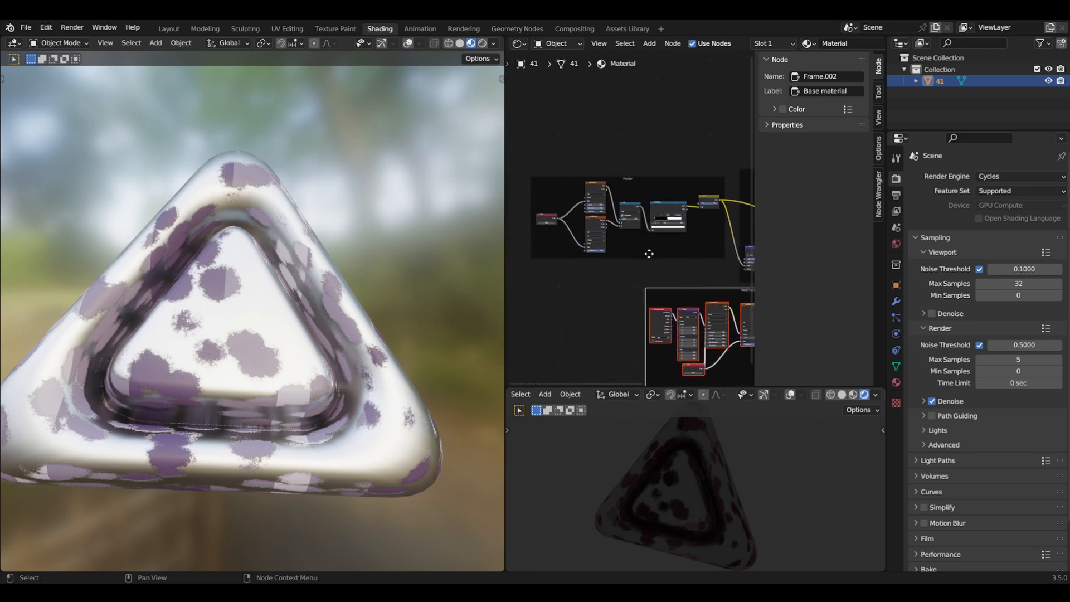
middle_click_drag(649, 254, 651, 305, "shift")
scroll(584, 208, "up", 3)
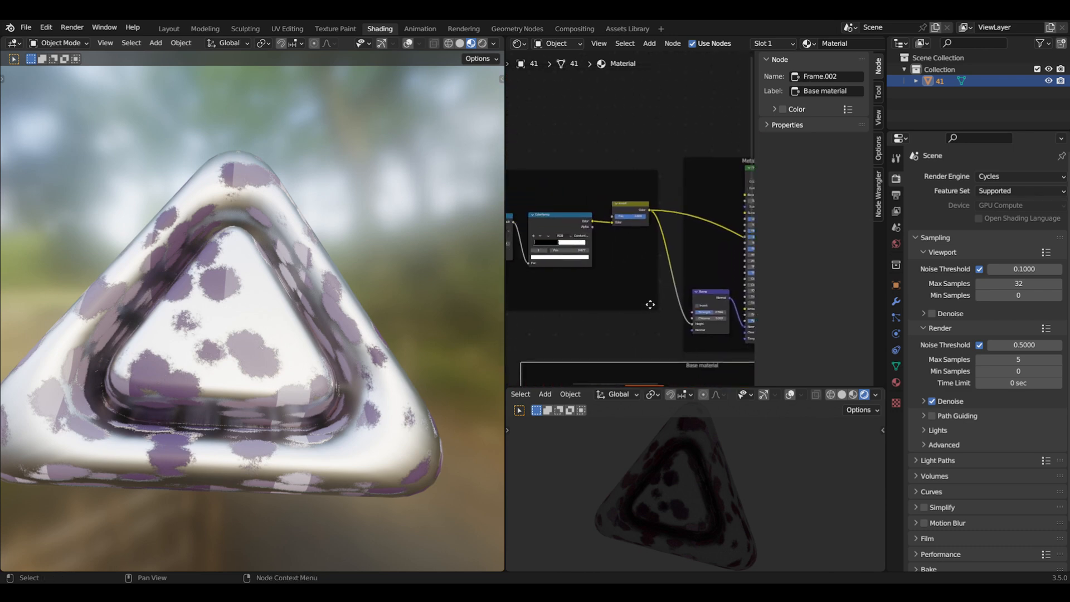
scroll(633, 234, "up", 3)
middle_click_drag(563, 271, 711, 292, "shift")
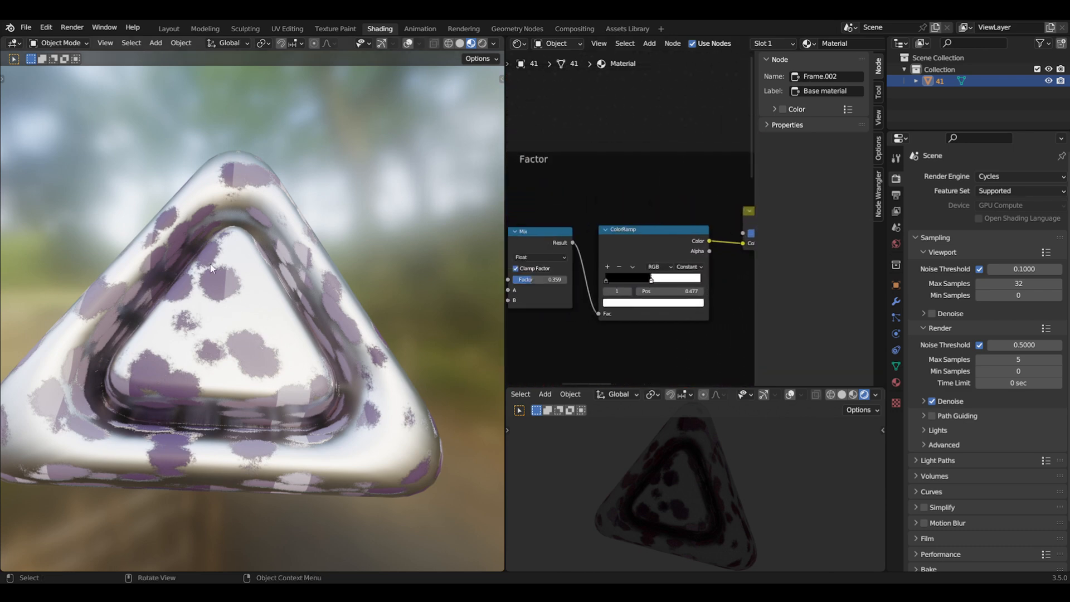
scroll(632, 366, "up", 3)
left_click_drag(671, 328, 696, 329)
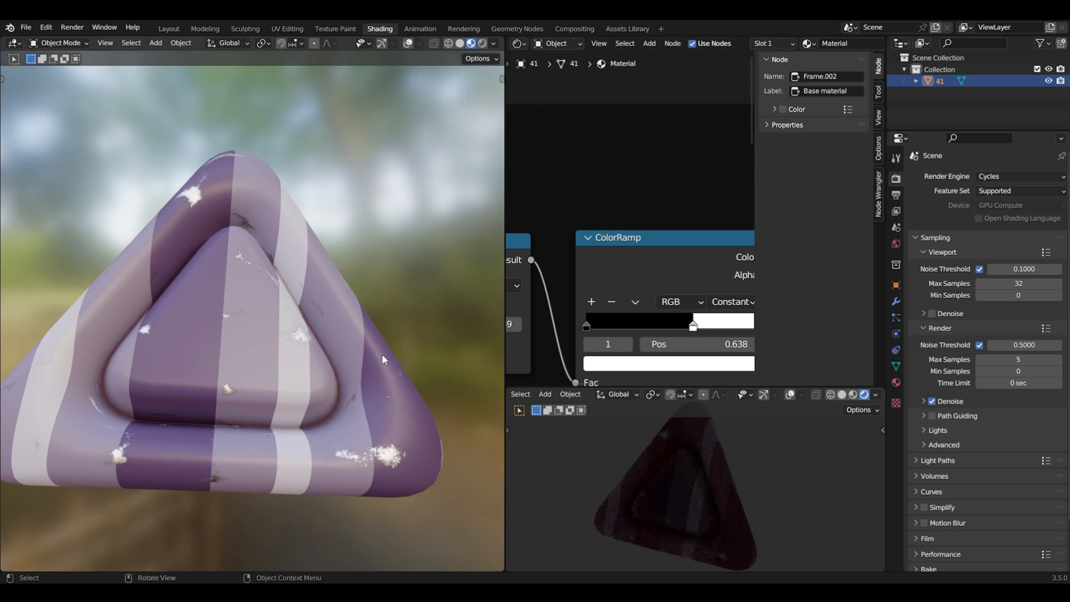
Step: Fit the whole node tree in view and widen the node editor by narrowing the 3D viewport beside it
scroll(585, 322, "down", 3)
middle_click_drag(695, 213, 603, 179, "shift")
scroll(652, 202, "down", 5)
scroll(607, 181, "down", 2)
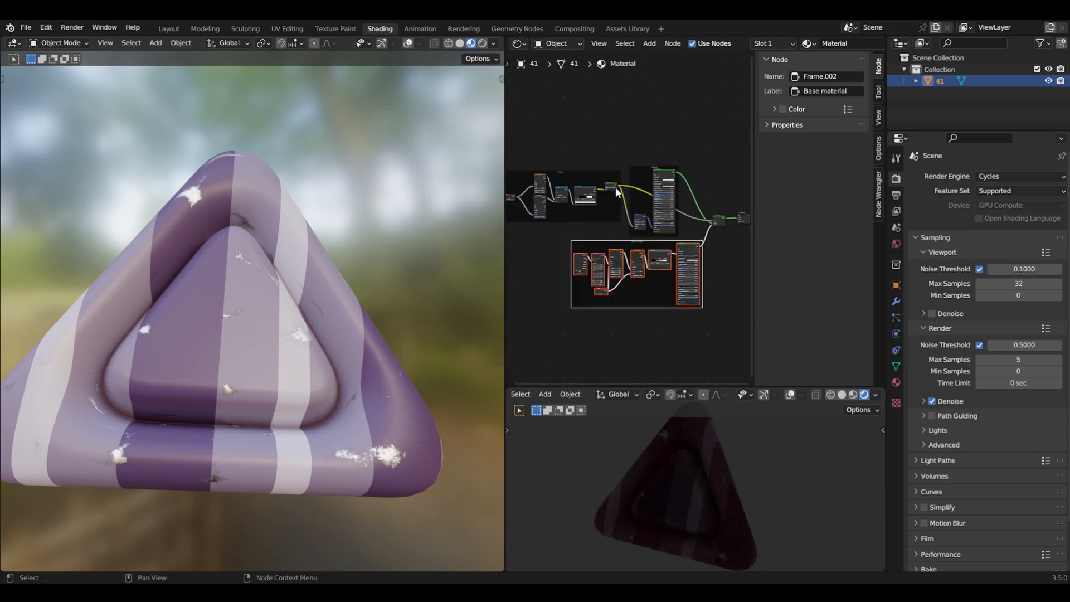
left_click_drag(504, 78, 205, 196)
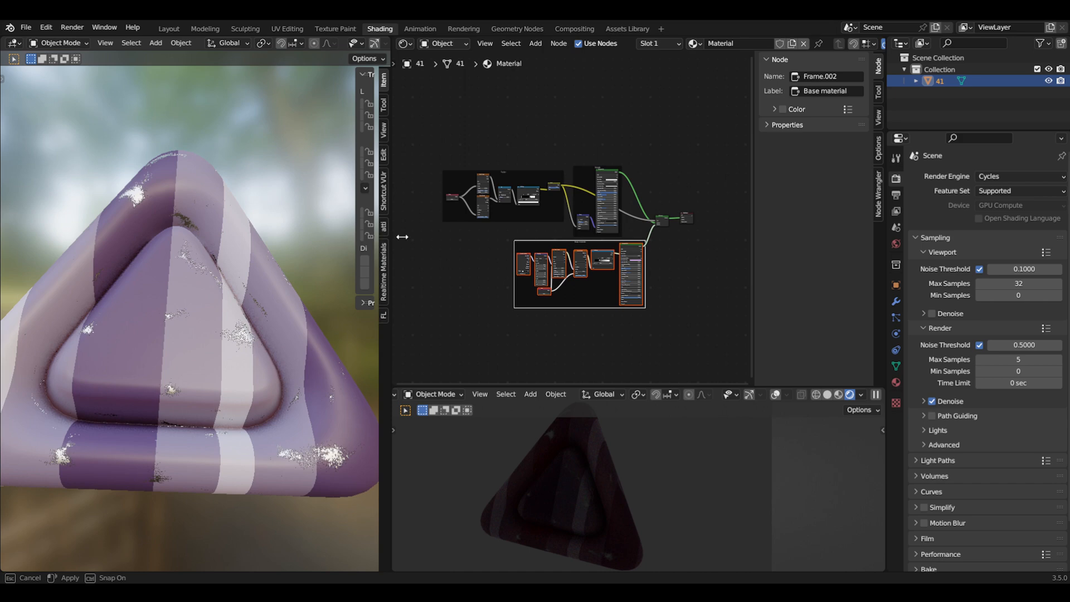